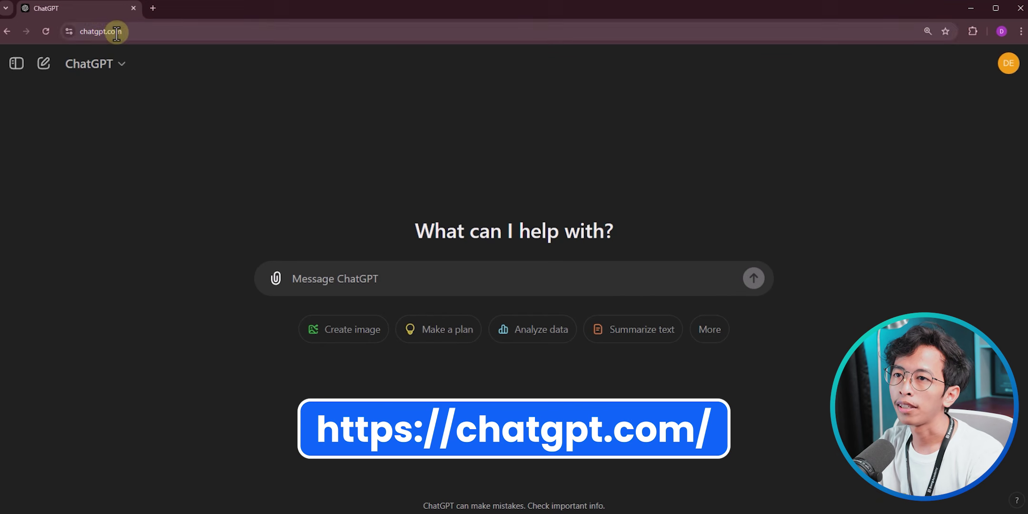
- Send an Indonesian prompt requesting a table-form kids' video concept "mengenal huruf & hewan", letters A-E, with scenes, voice over, image and background prompts, opening and closing
click(382, 283)
text(Buatkan konsep video untuk anak-anak dengan tema "mengenal huruf & hewan". Huruf ini dimulai dari A-E Buatkan urutan scene sesuai huruf, voice over, prompt text to image untuk membuat gambar huruf dan gambar ilustrasi hewan dengan latar putih, dan buatkan prompt untuk background setiap scene. Tampilkan semuanya dalam bentuk tabel. Buatkan juga scene opening dan penutupnya.)
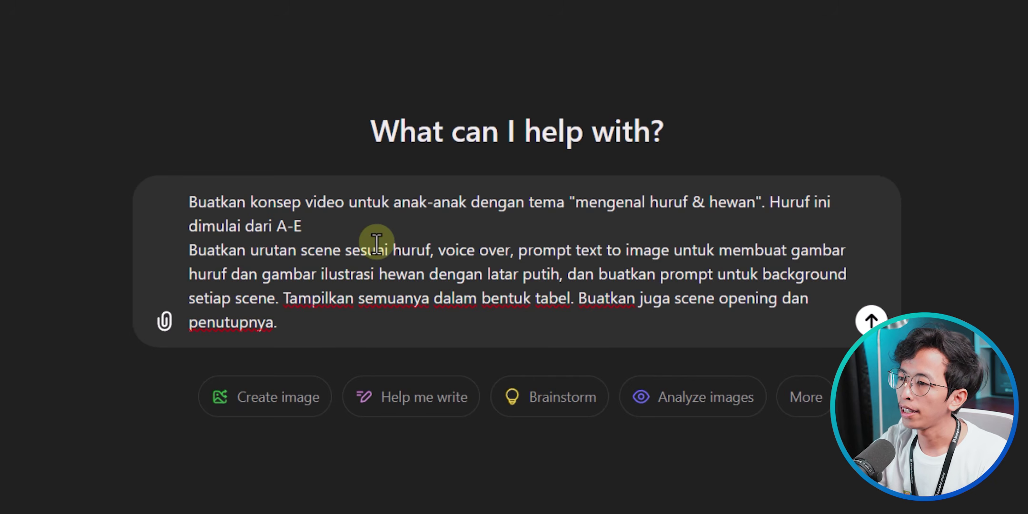
drag(569, 202, 762, 205)
click(599, 217)
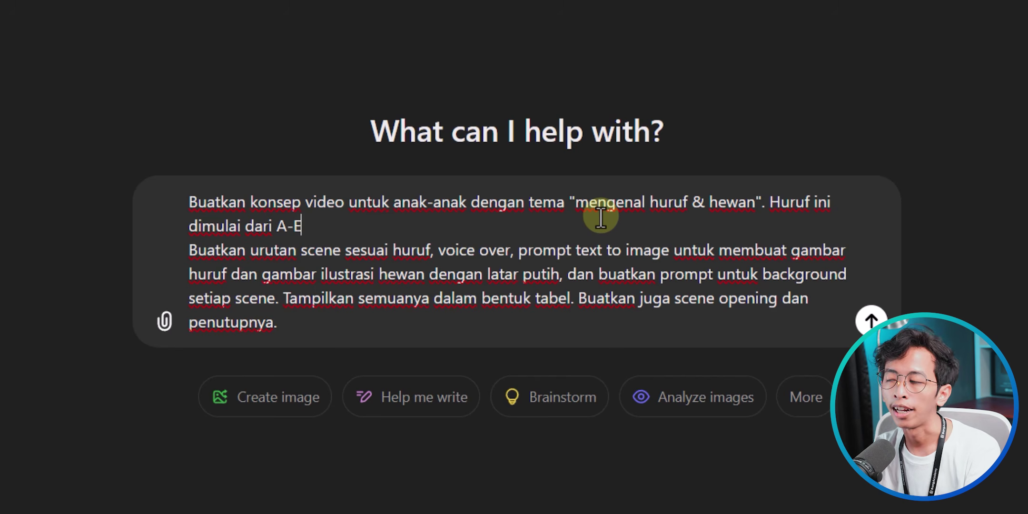
drag(574, 200, 759, 196)
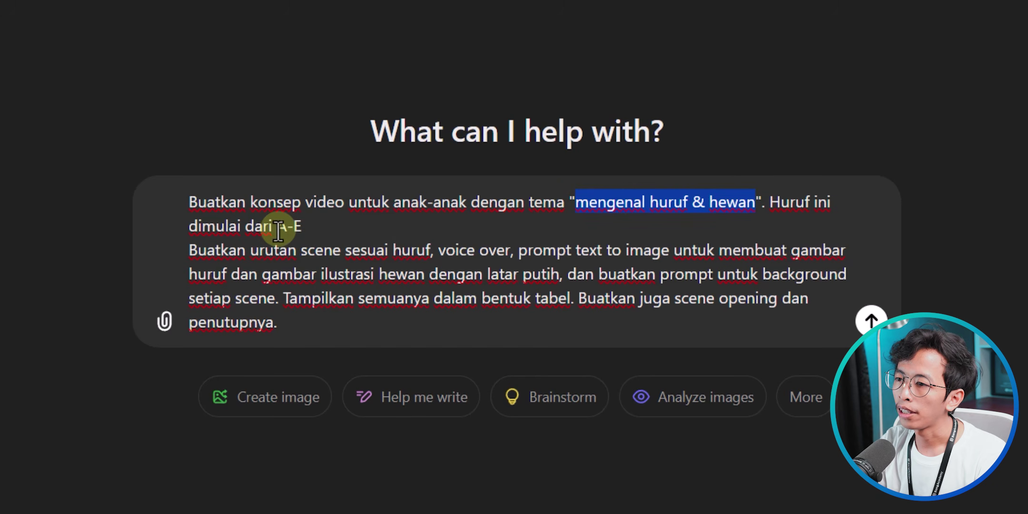
drag(276, 226, 311, 230)
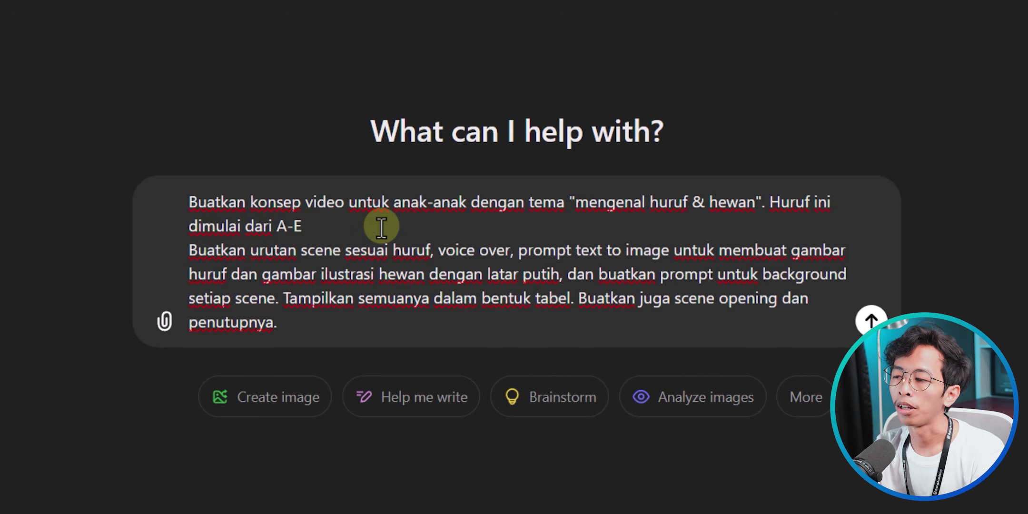
drag(301, 250, 470, 297)
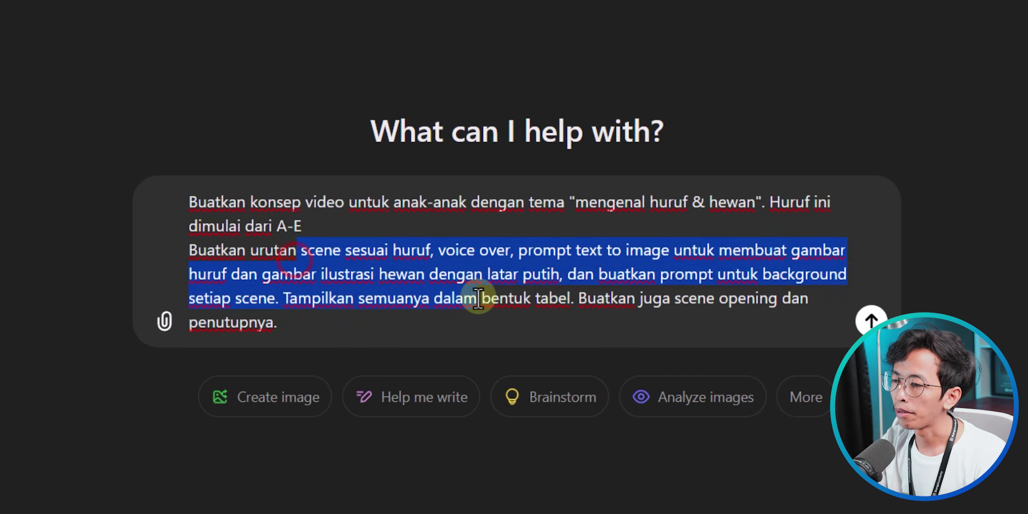
click(478, 301)
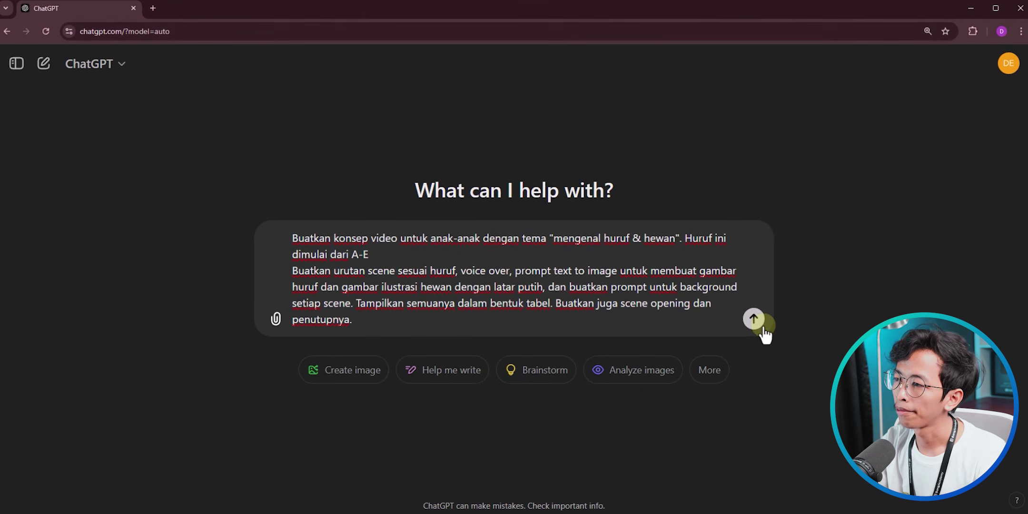
click(760, 324)
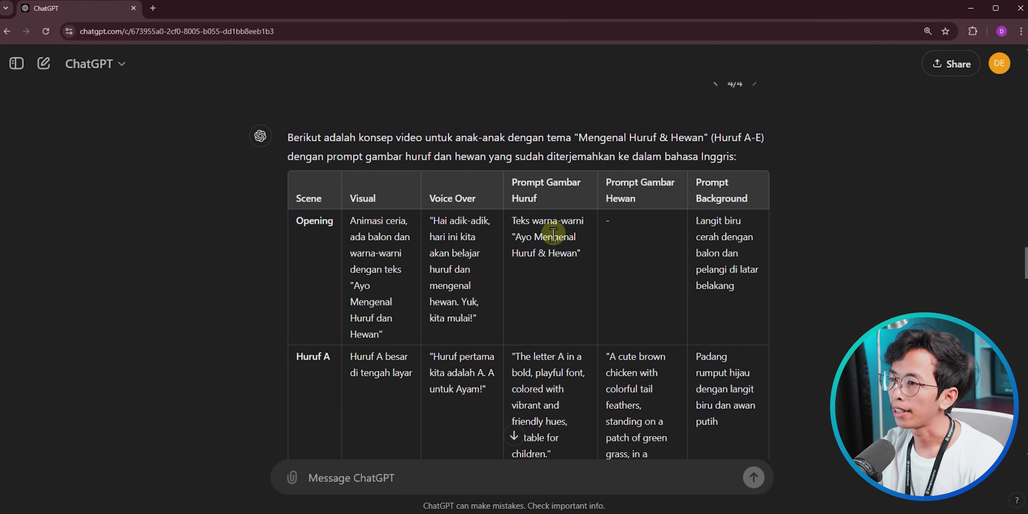
- Review the generated concept table from the Opening scene through letters A to E to the Penutup scene
scroll(534, 236, down, 2)
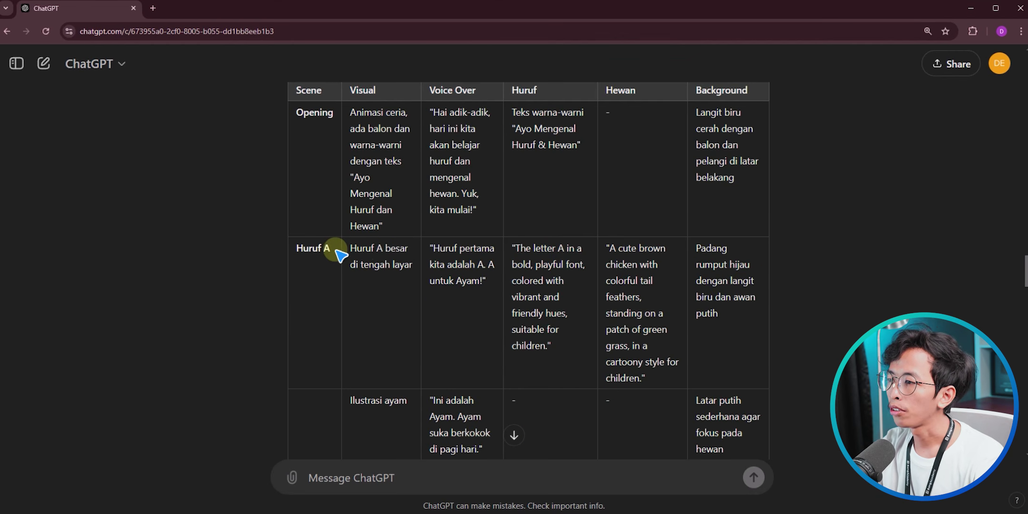
scroll(339, 254, down, 10)
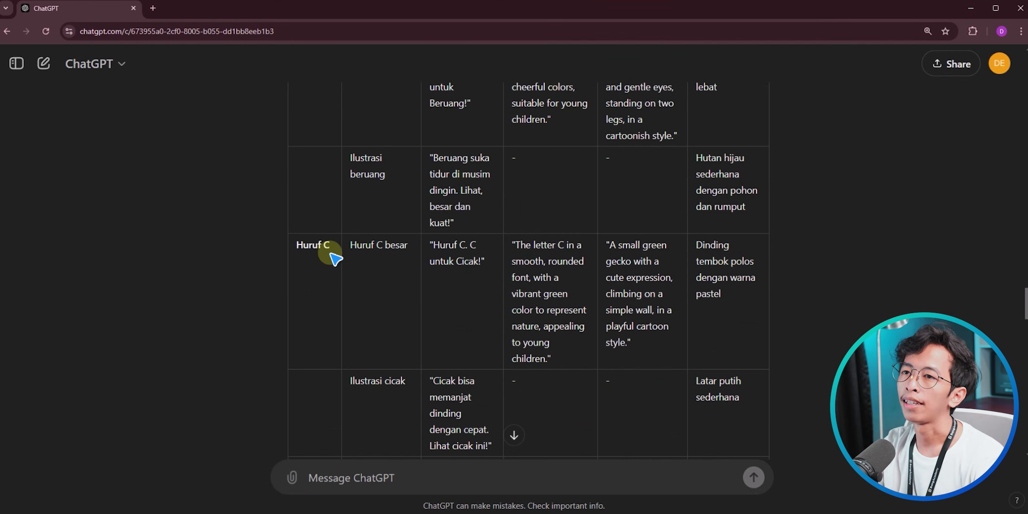
scroll(331, 255, down, 10)
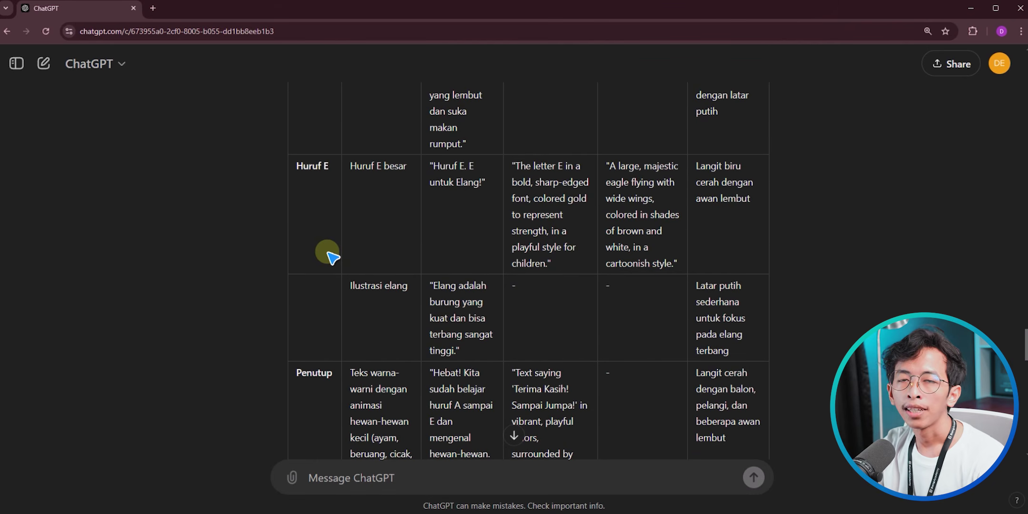
scroll(332, 256, down, 7)
scroll(318, 281, up, 8)
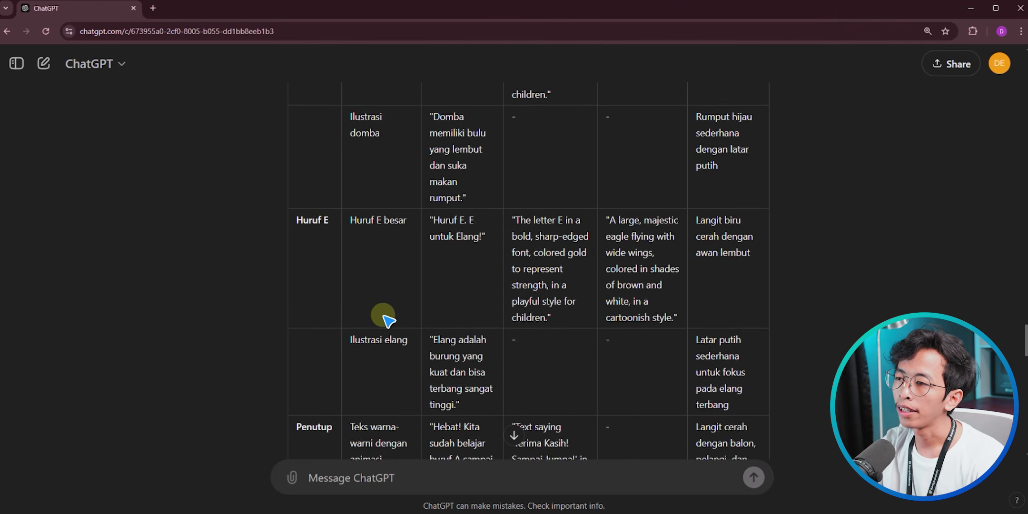
scroll(388, 320, up, 20)
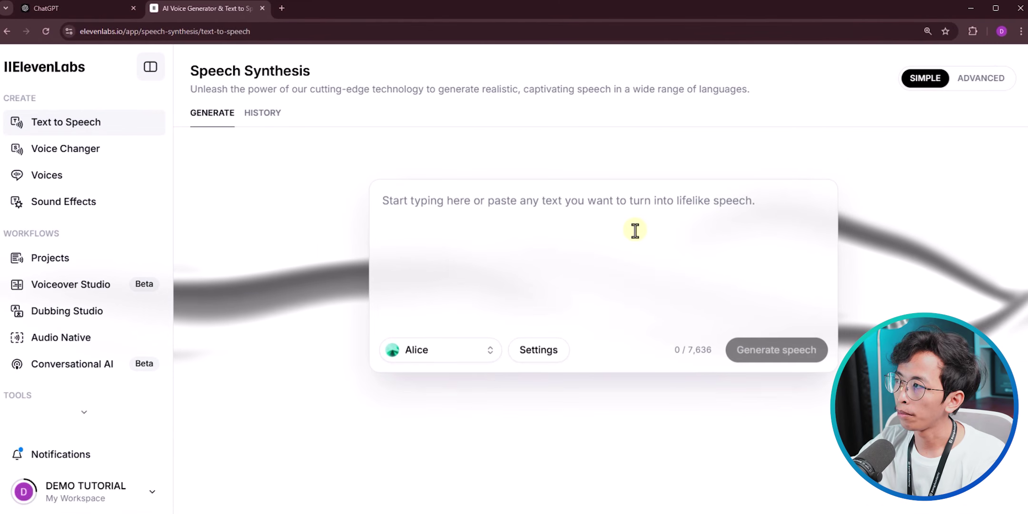
- Copy the Opening scene's voice-over text from the ChatGPT table into the ElevenLabs text-to-speech field
click(537, 231)
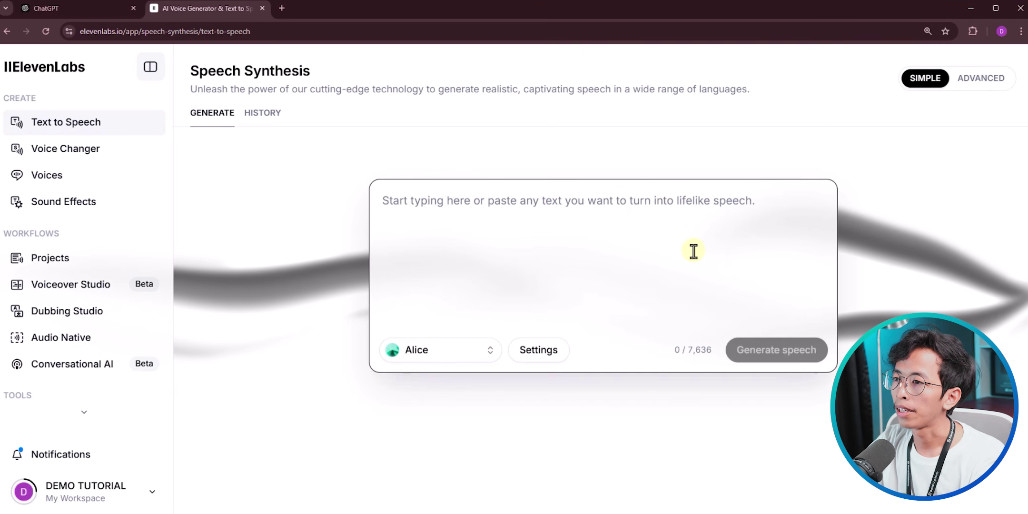
click(47, 8)
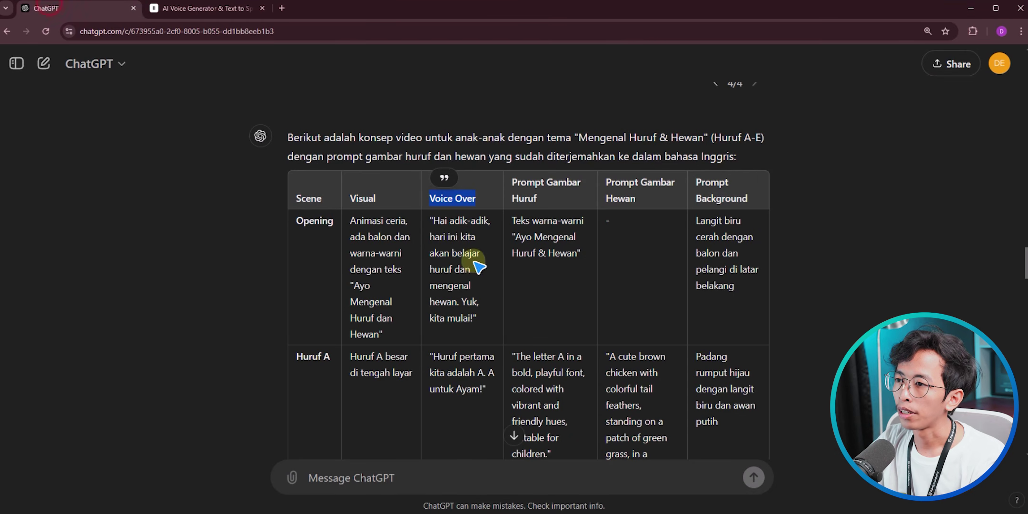
click(443, 234)
drag(432, 222, 470, 318)
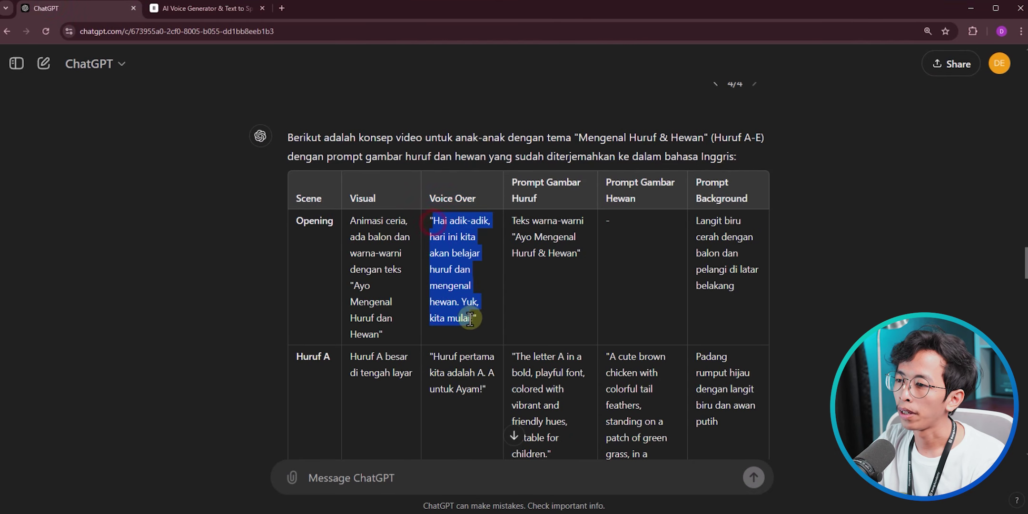
key(ctrl+c)
click(227, 10)
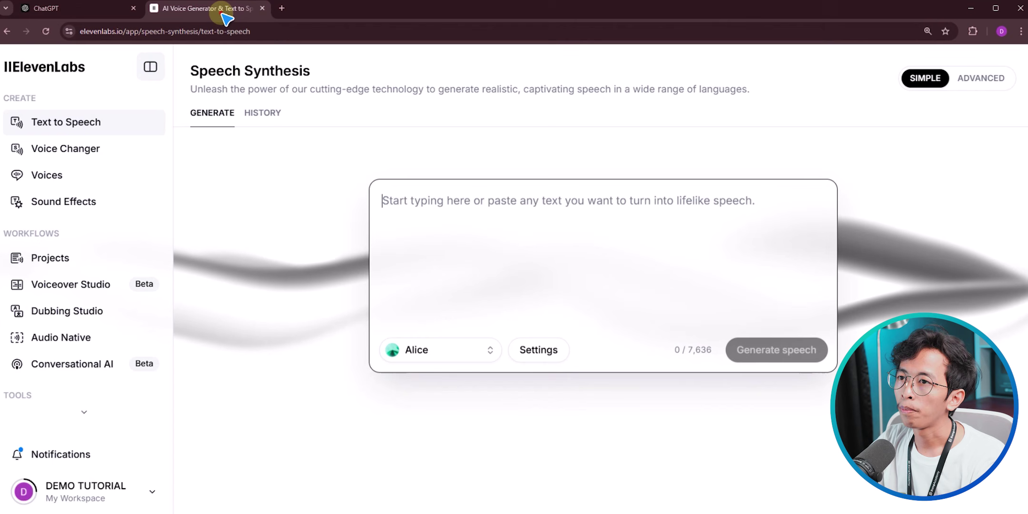
click(512, 246)
key(ctrl+v)
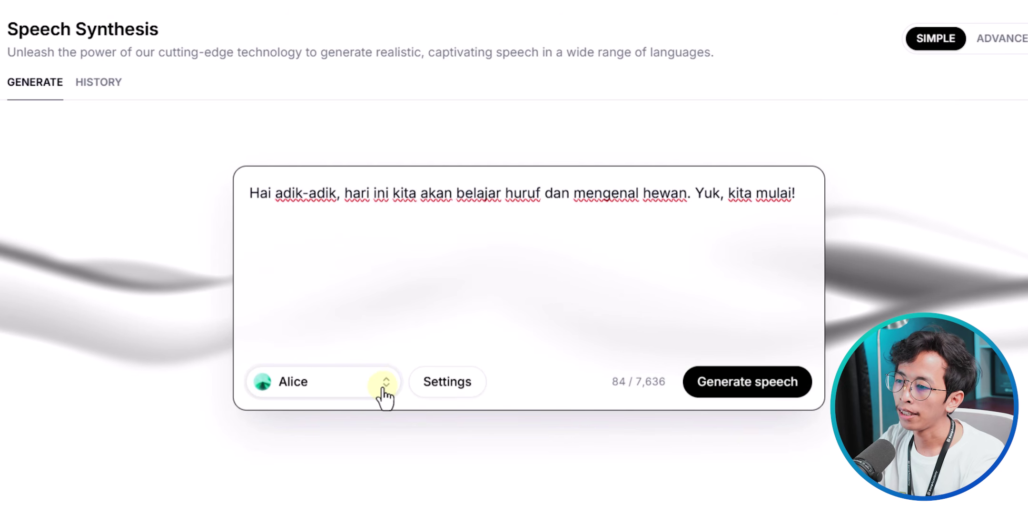
- Preview the Alice, Bill and Matilda voices and select Matilda for the speech
click(381, 388)
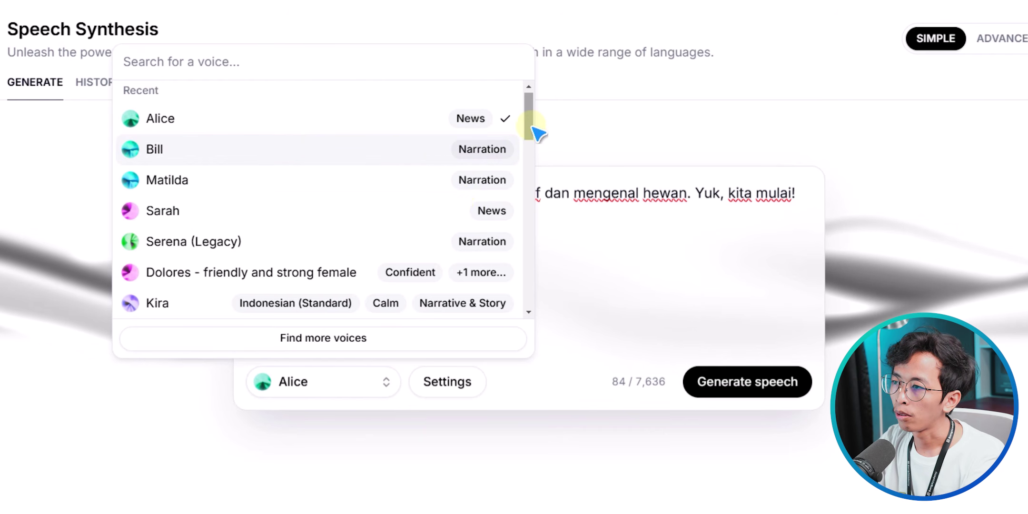
mouse_move(529, 122)
mouse_down()
mouse_move(531, 295)
mouse_move(516, 110)
mouse_up()
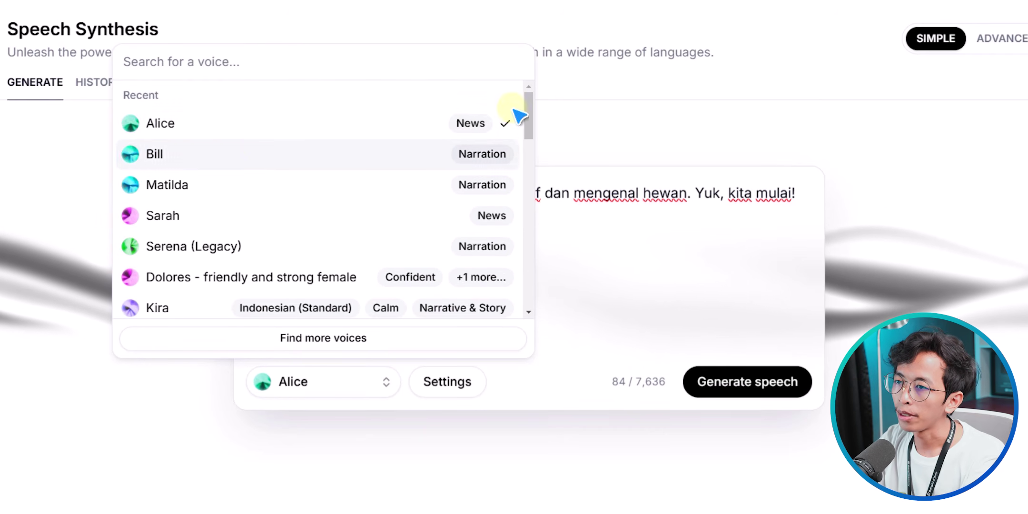
click(130, 123)
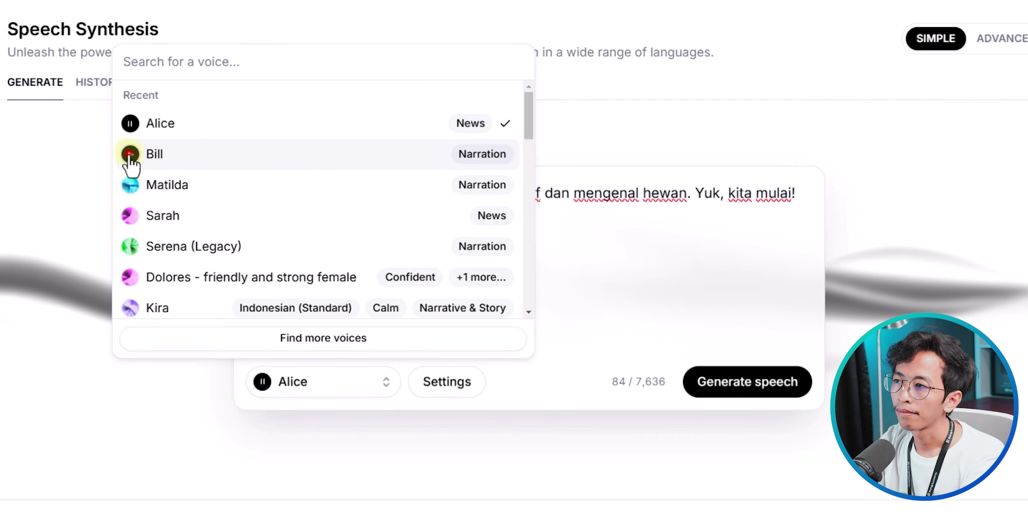
click(130, 154)
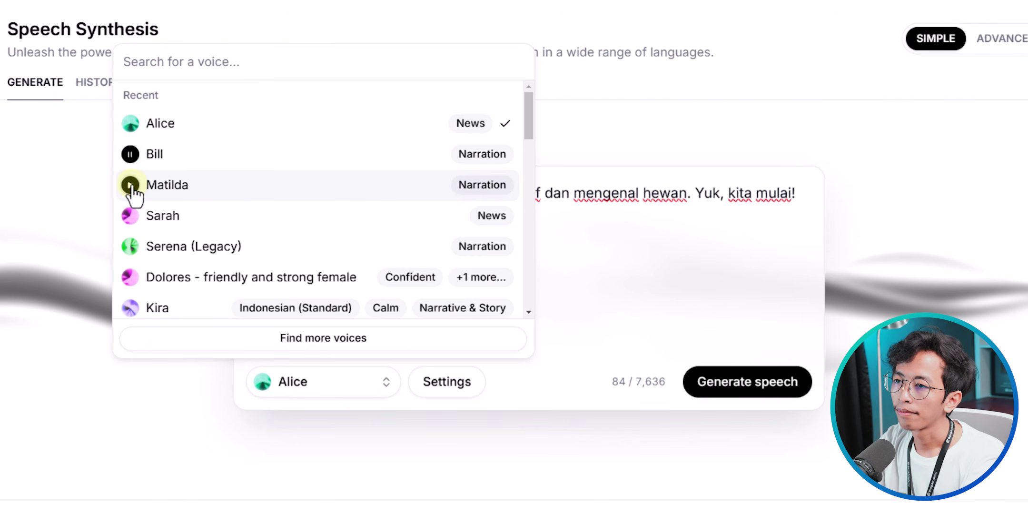
click(131, 183)
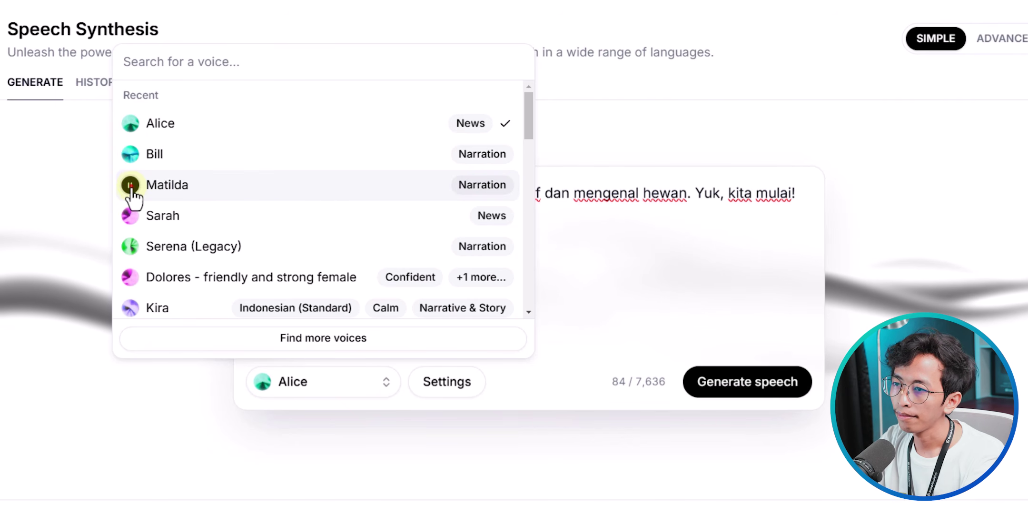
scroll(191, 189, down, 10)
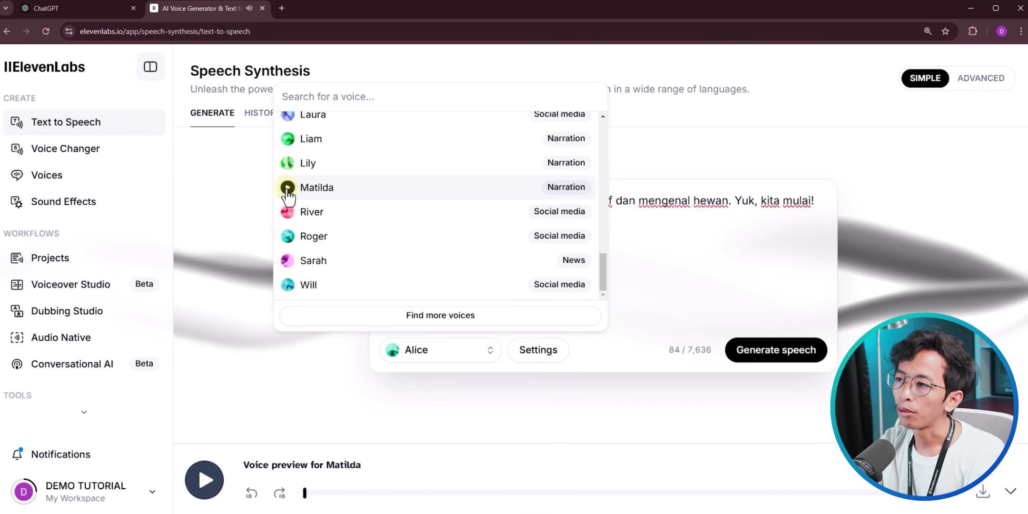
click(343, 191)
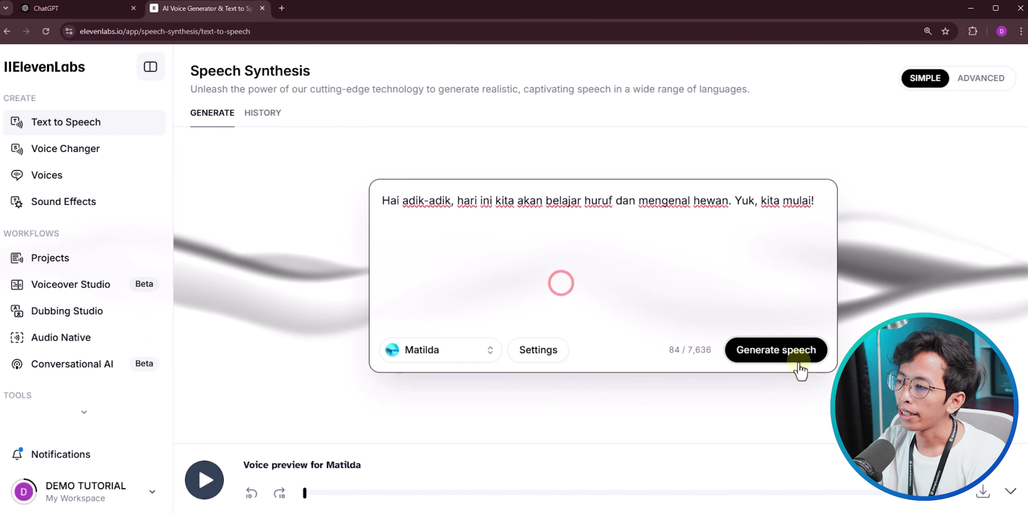
- Generate the opening voice-over, regenerate it once and download the audio file
click(778, 363)
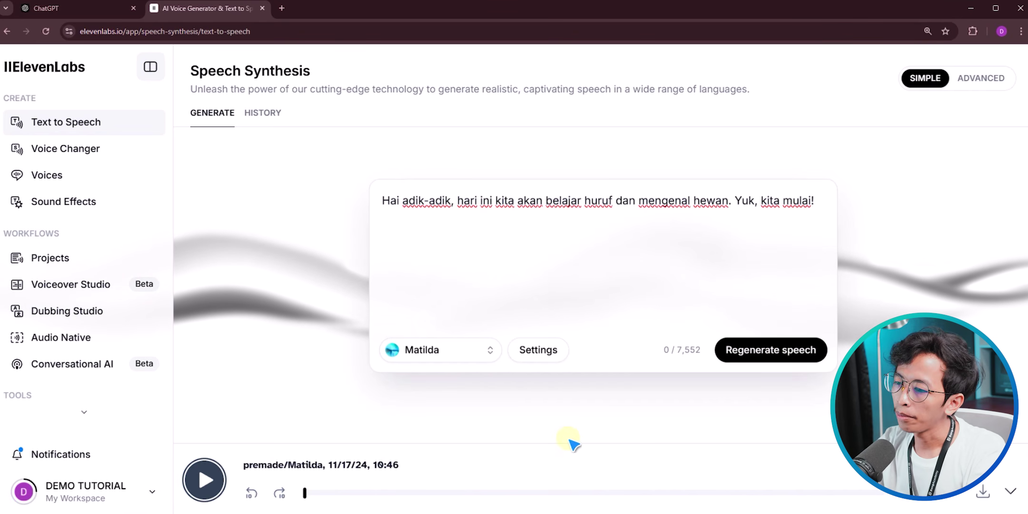
click(750, 364)
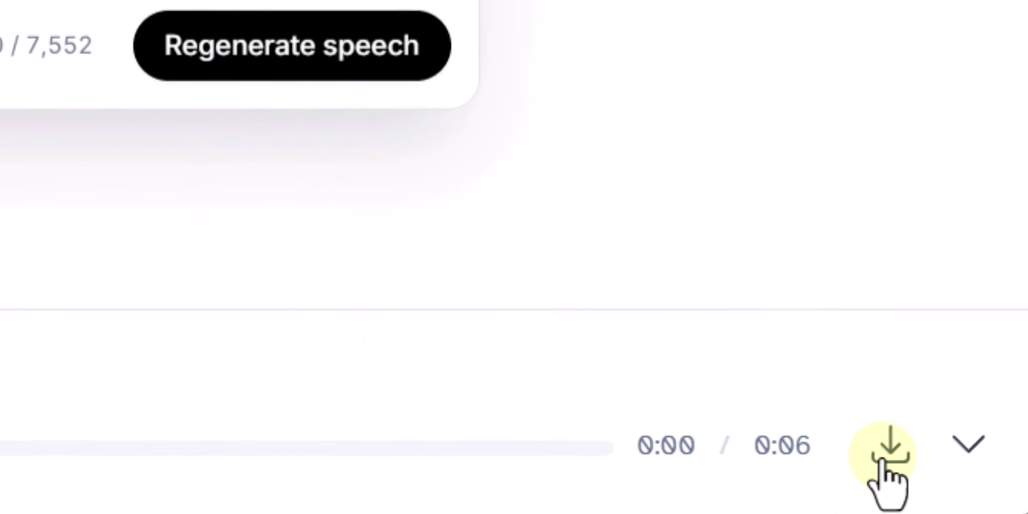
click(880, 455)
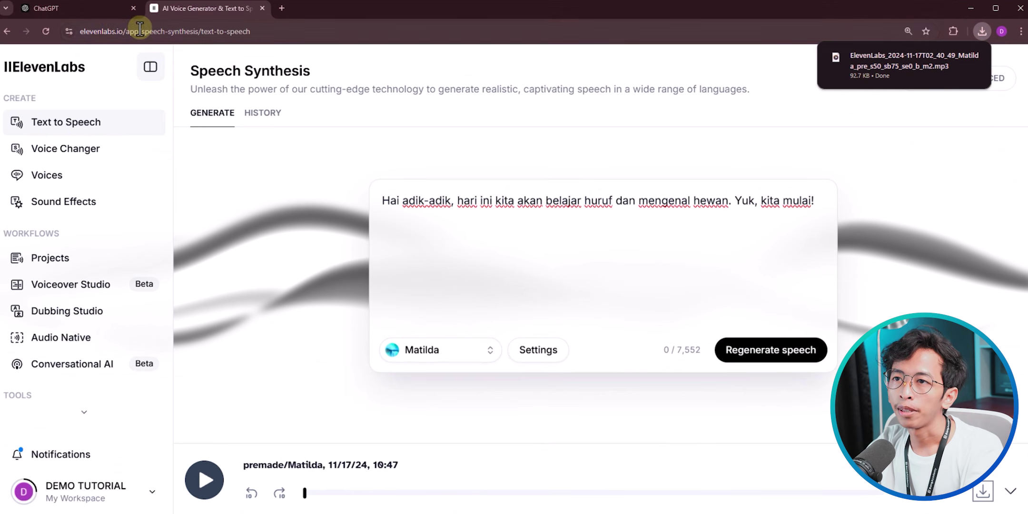
- Replace the speech text with the first Huruf A voice-over line from the ChatGPT table and generate its speech
click(110, 9)
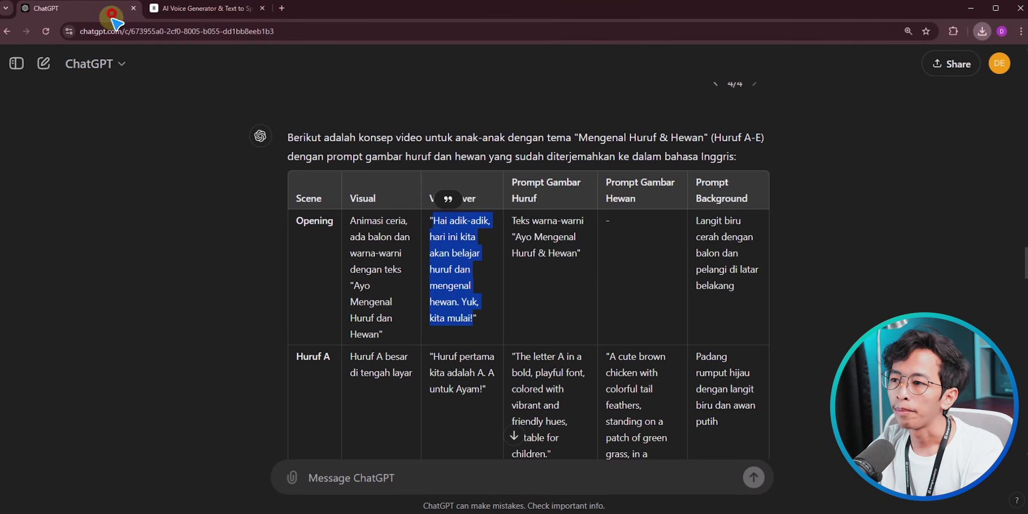
scroll(452, 285, down, 3)
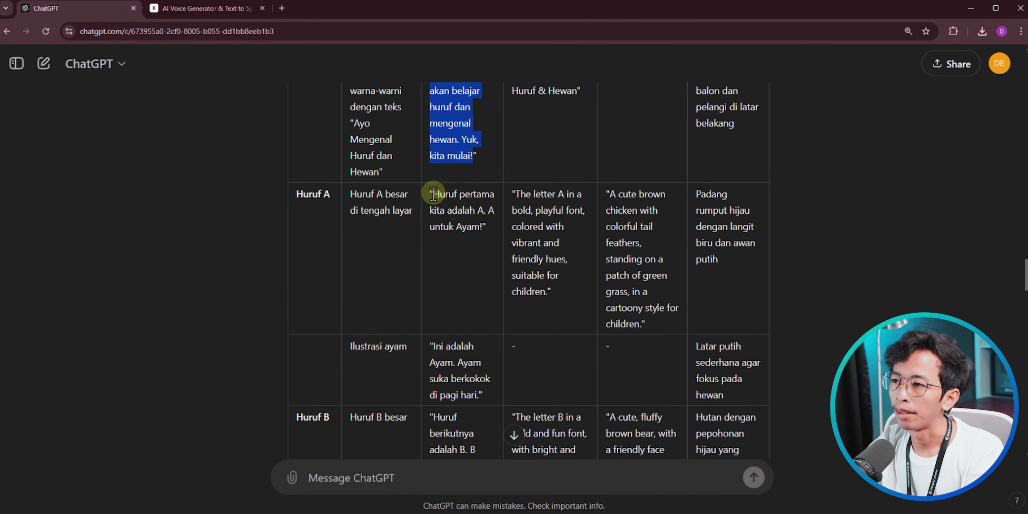
drag(432, 193, 482, 227)
key(ctrl+c)
click(204, 8)
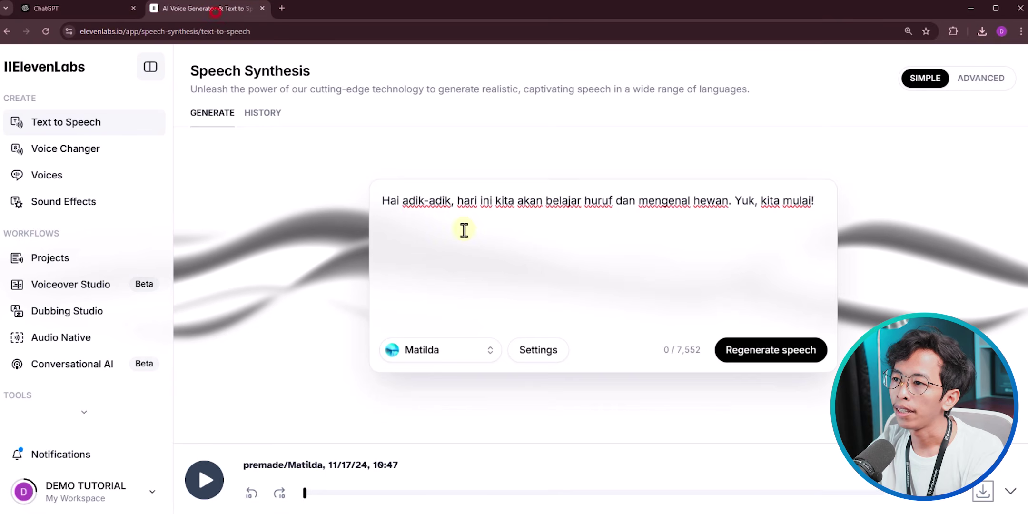
click(485, 243)
key(ctrl+a)
key(ctrl+v)
click(787, 352)
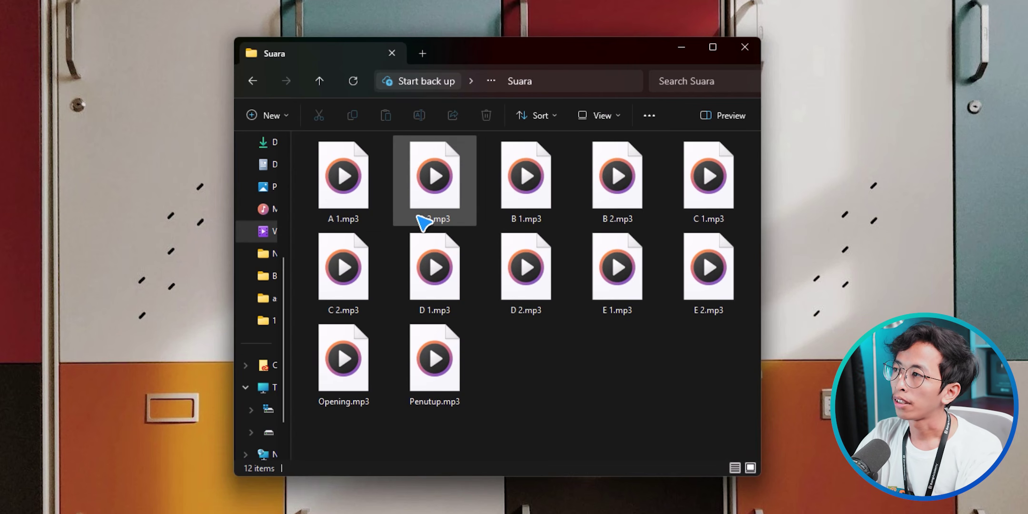
- Examine the letter and animal image prompt columns in the ChatGPT concept table
mouse_move(424, 223)
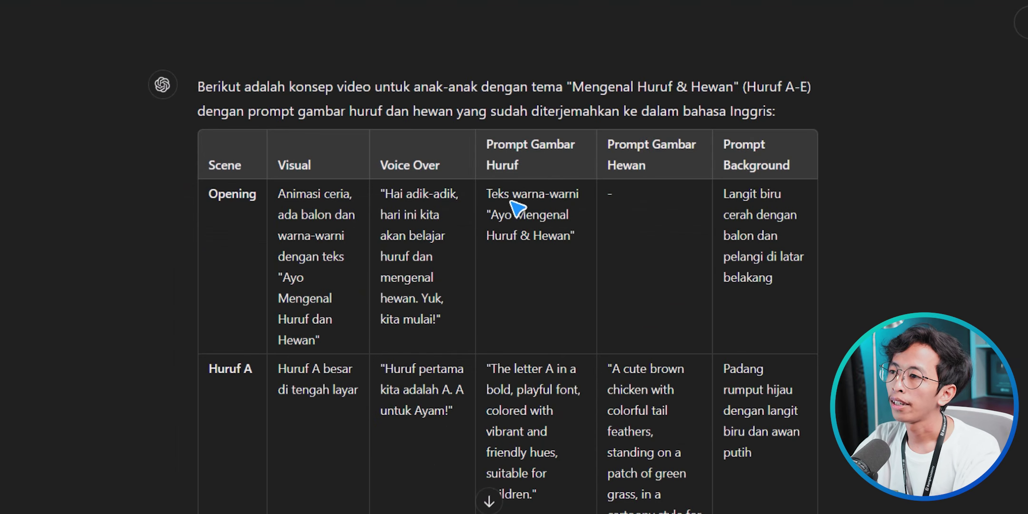
drag(486, 149, 529, 167)
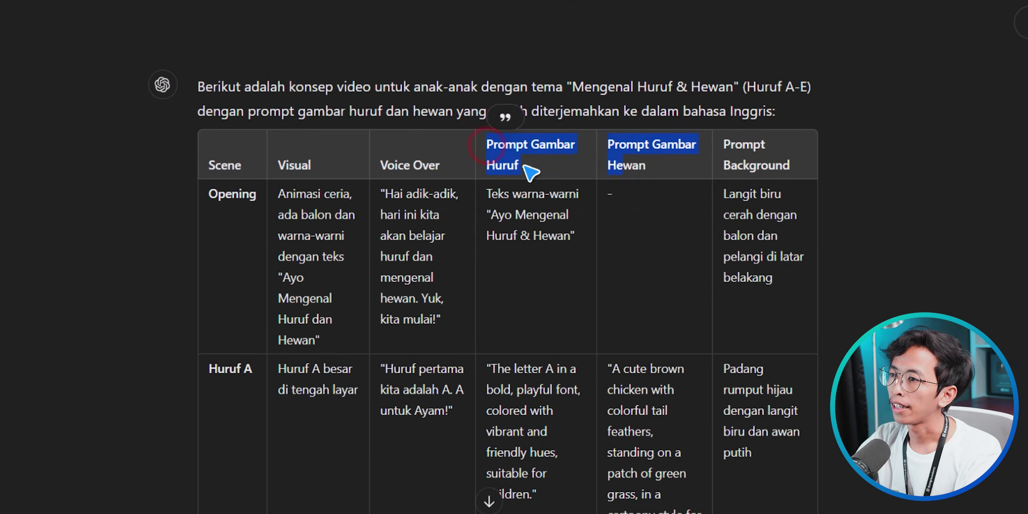
click(523, 165)
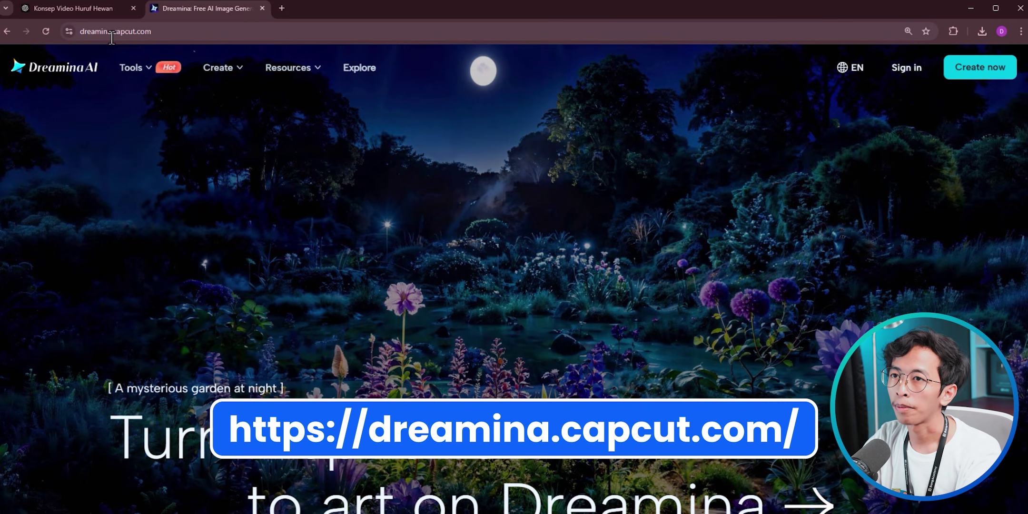
mouse_move(131, 67)
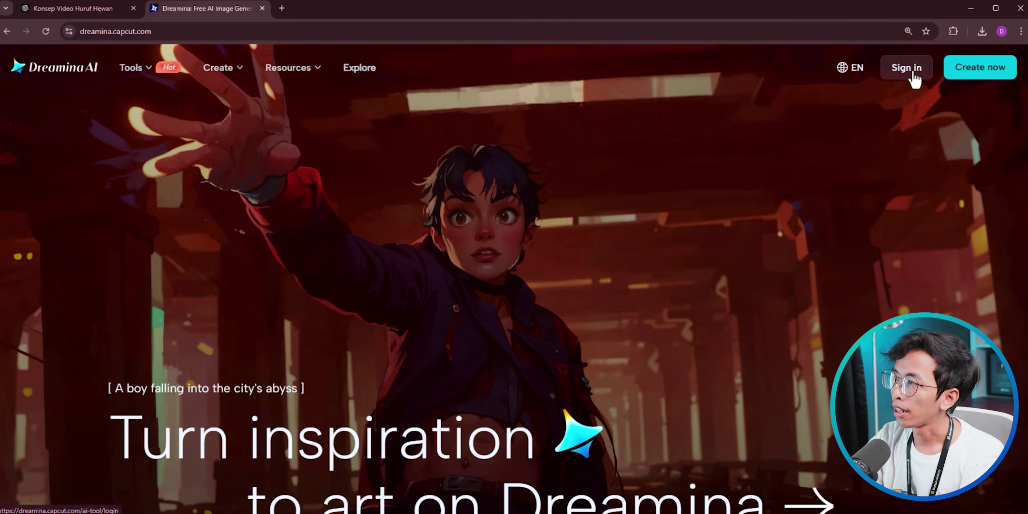
- Sign in to Dreamina with a Google account, accepting the terms, and open the image generator
click(911, 71)
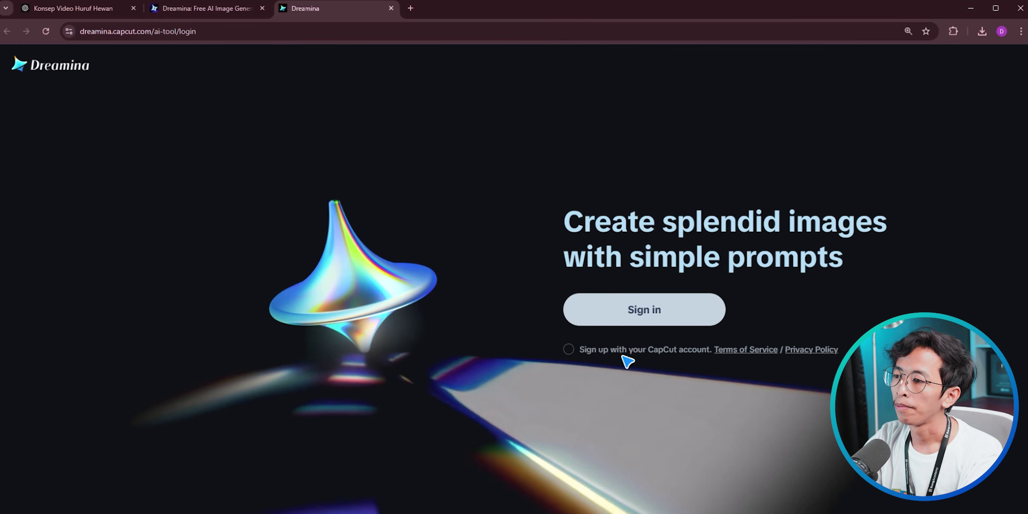
click(571, 350)
click(609, 316)
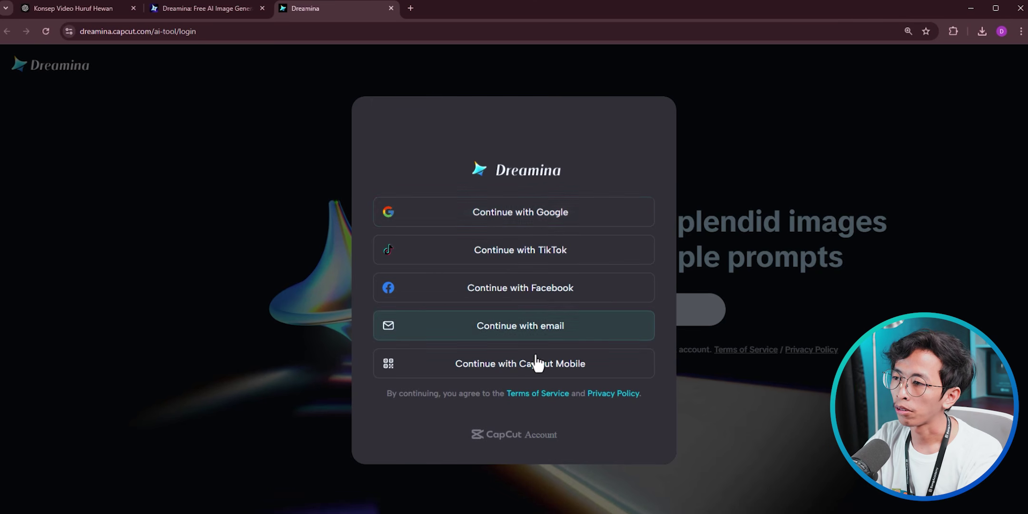
click(545, 215)
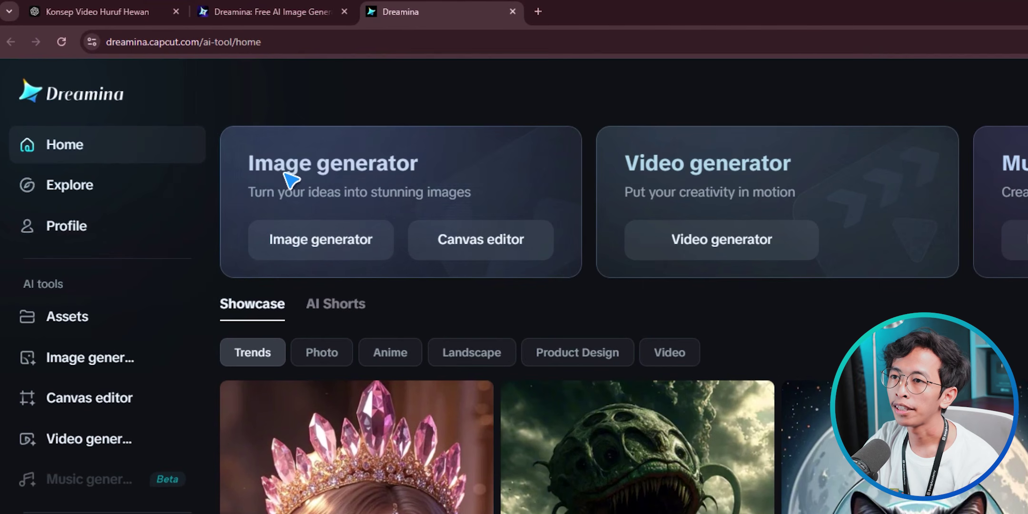
click(335, 257)
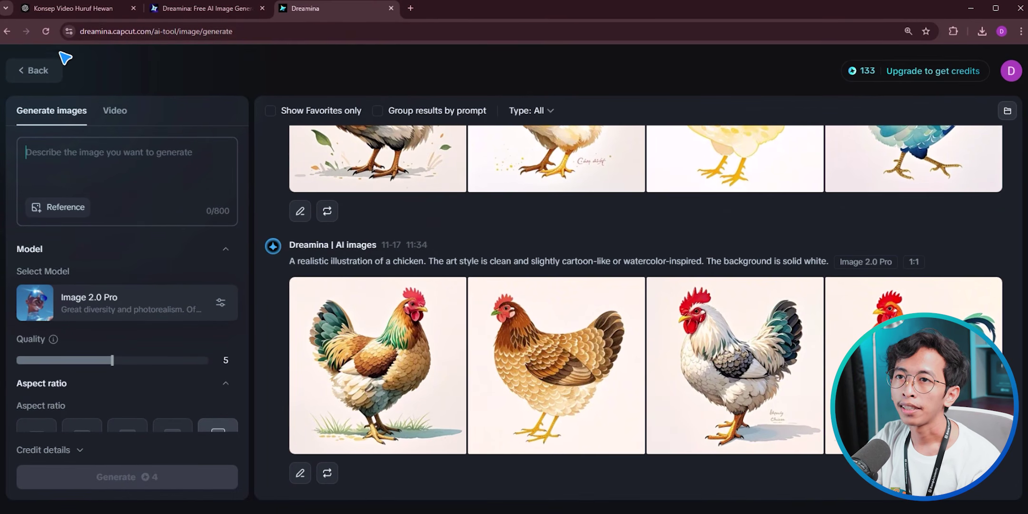
- Copy the Huruf A letter image prompt from the ChatGPT table into Dreamina's image description
click(66, 11)
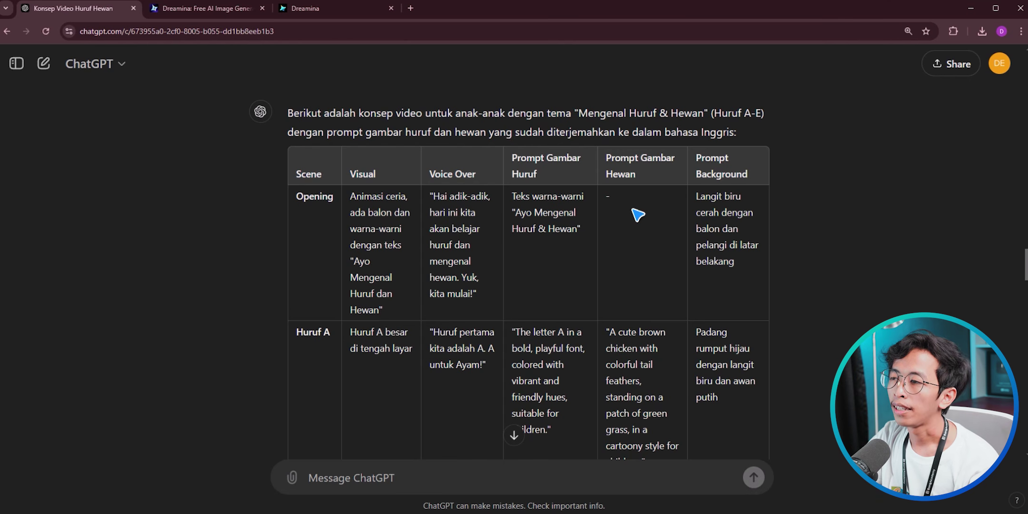
scroll(637, 215, down, 2)
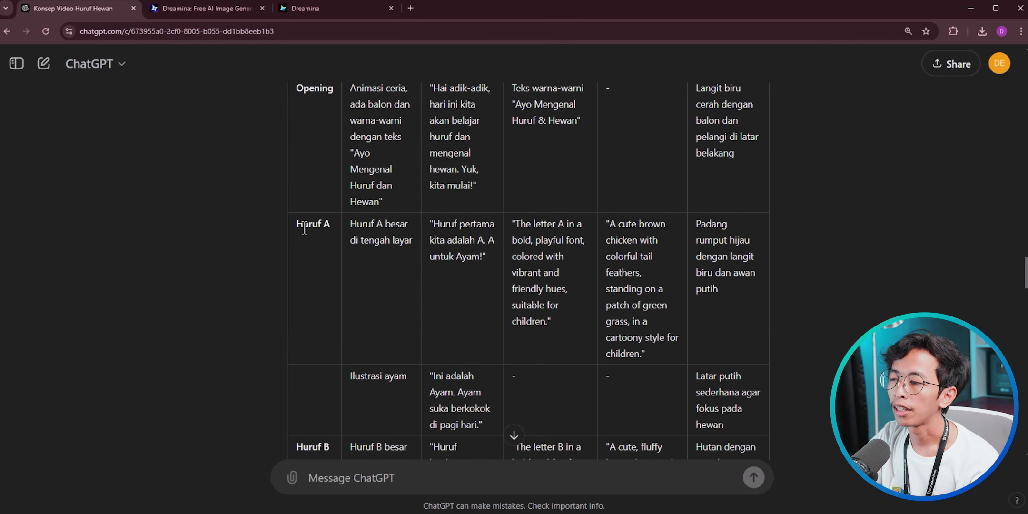
scroll(526, 225, up, 2)
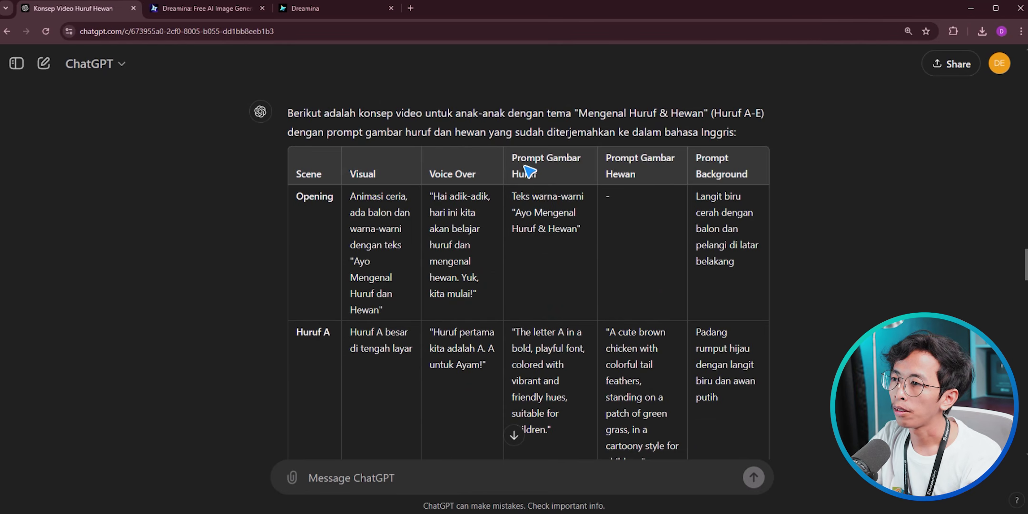
scroll(528, 170, down, 3)
drag(514, 172, 553, 267)
key(ctrl+c)
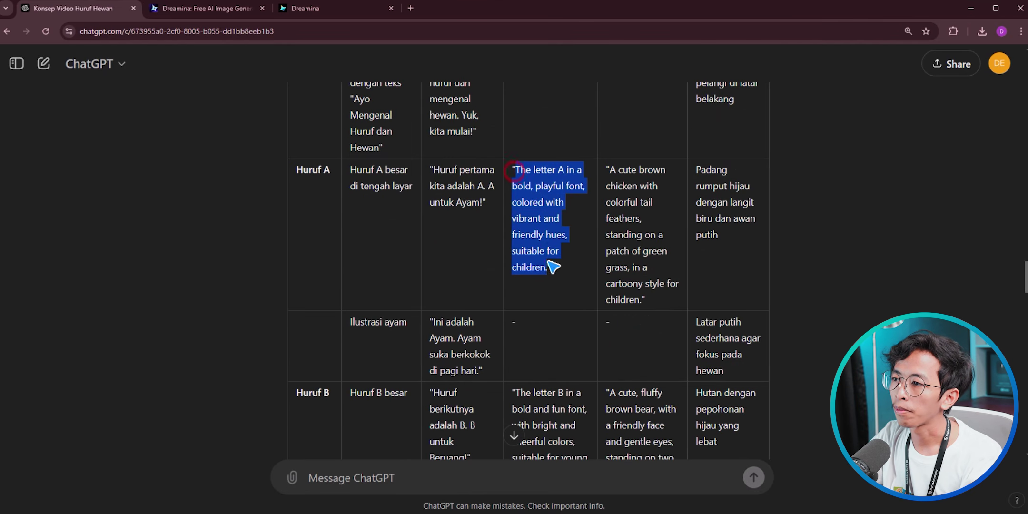
click(317, 10)
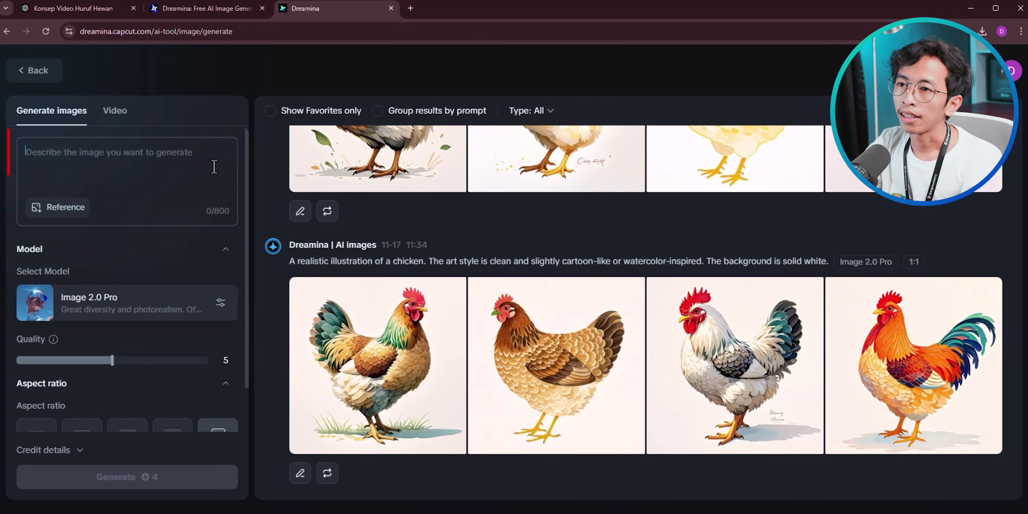
click(214, 166)
key(ctrl+v)
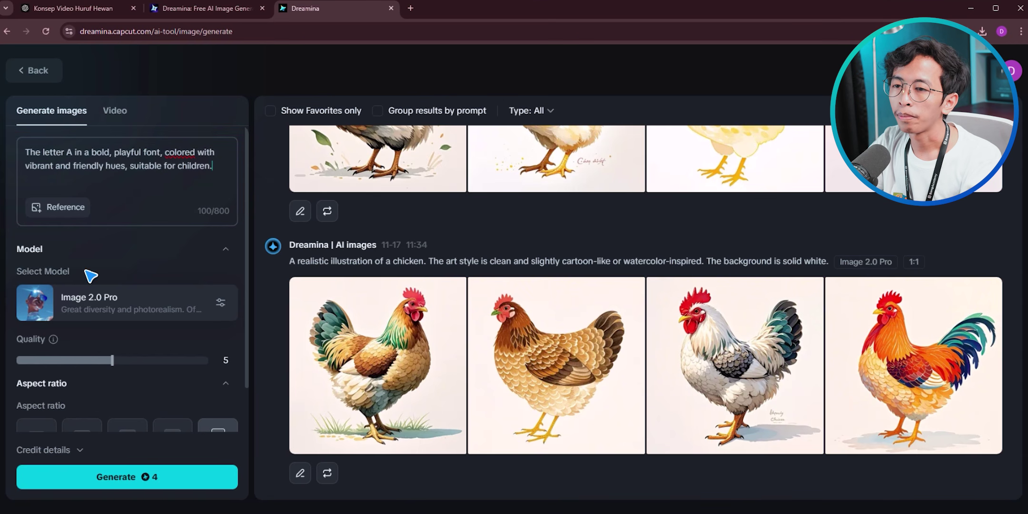
- Generate the letter A images with the Image 2.0 Pro model at a 1:1 aspect ratio and preview the second result
scroll(76, 300, down, 1)
click(112, 248)
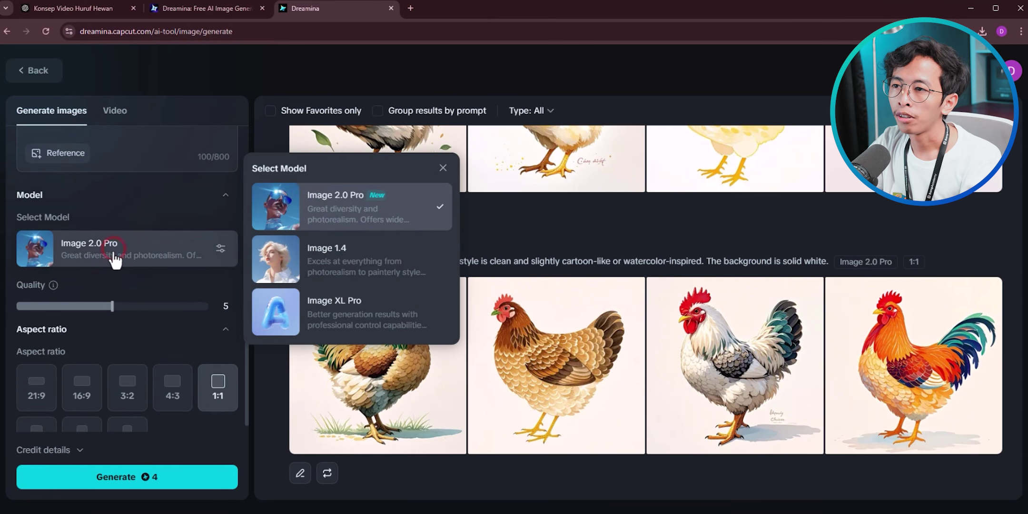
click(364, 223)
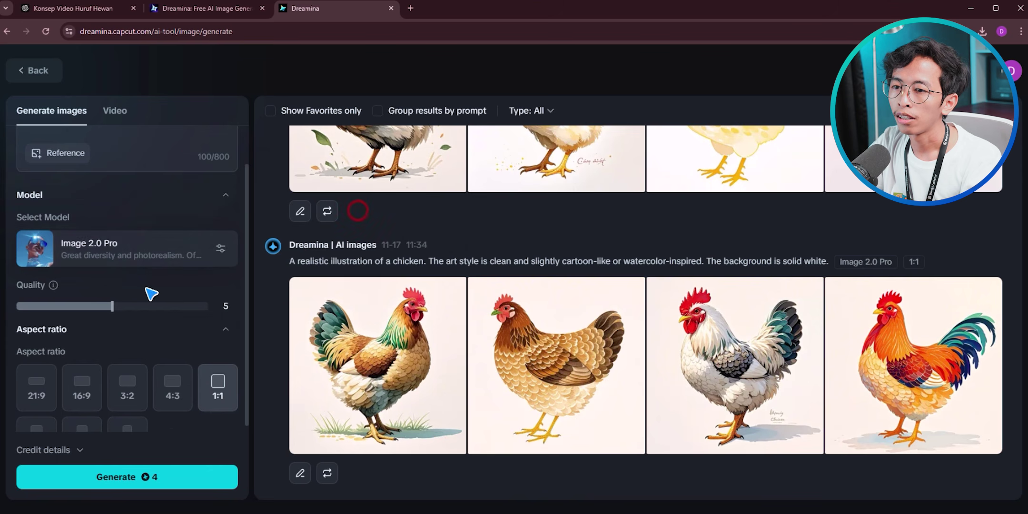
scroll(206, 309, down, 2)
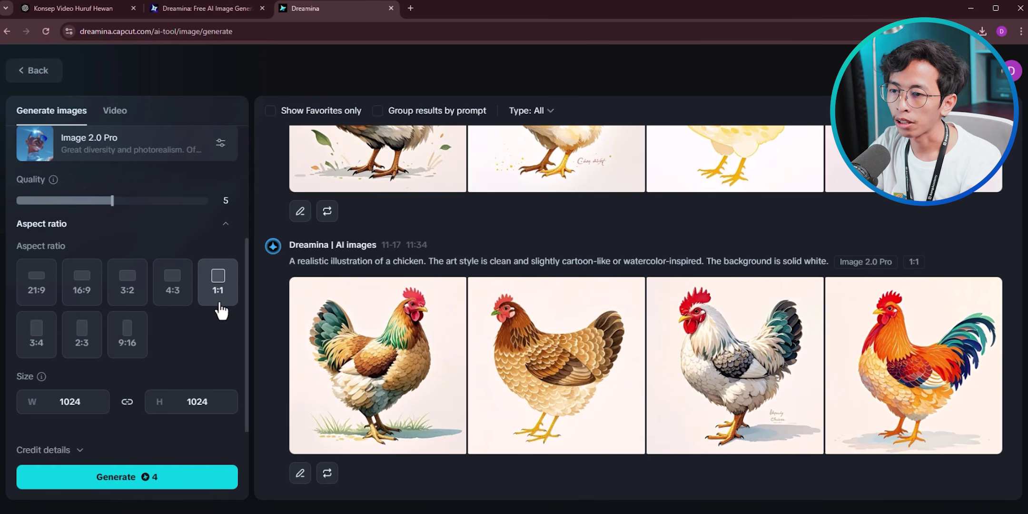
click(153, 480)
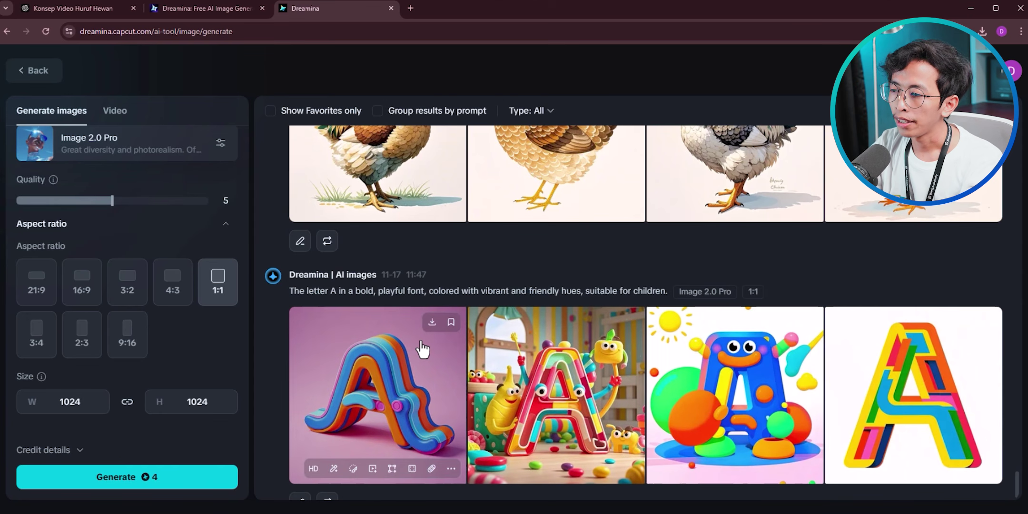
click(535, 404)
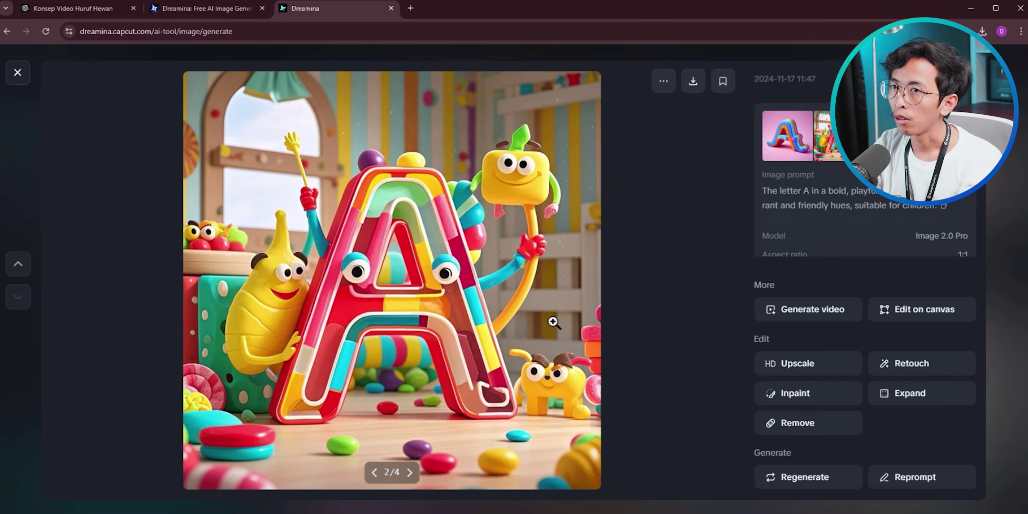
click(17, 73)
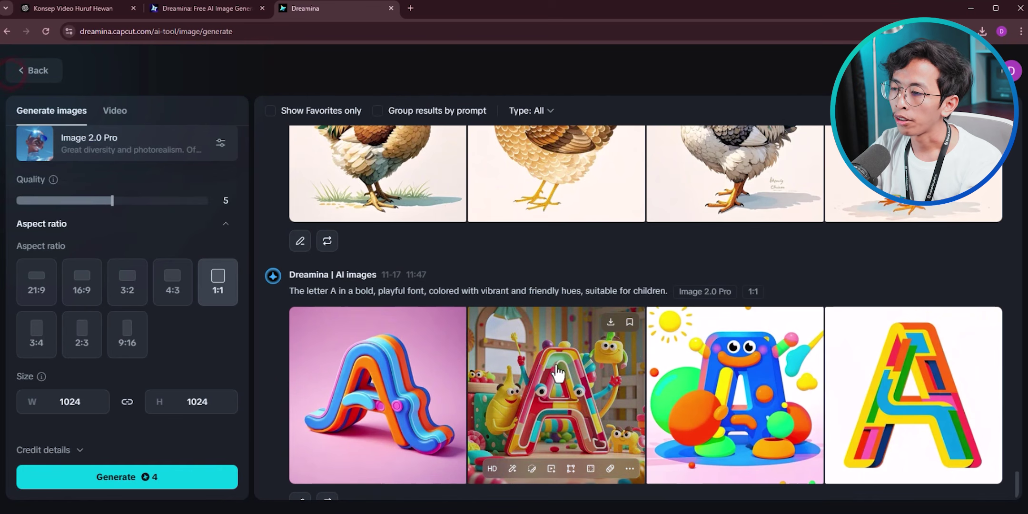
- Add the sentence "Background solid white." to the end of the letter A prompt
scroll(165, 176, up, 3)
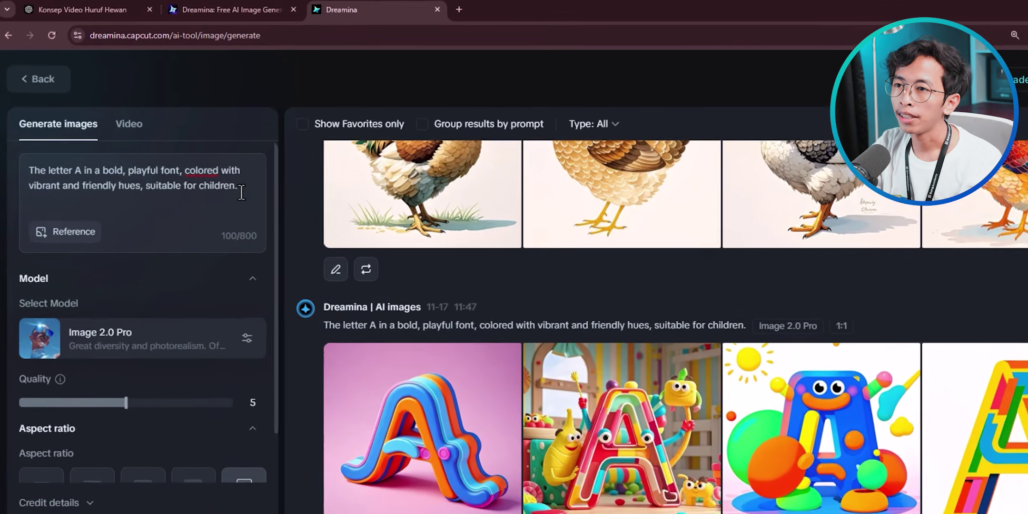
click(218, 170)
text(Ba)
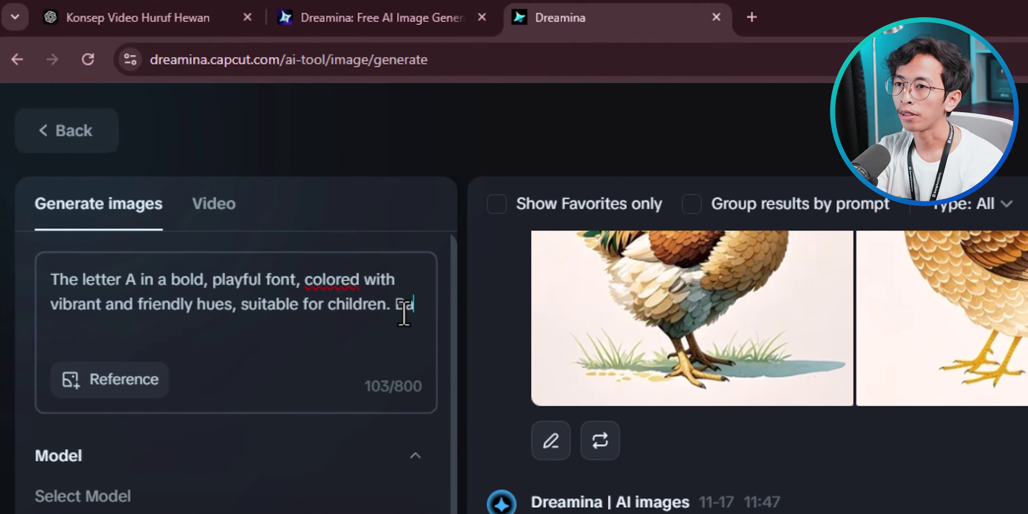
text(ckground solid w)
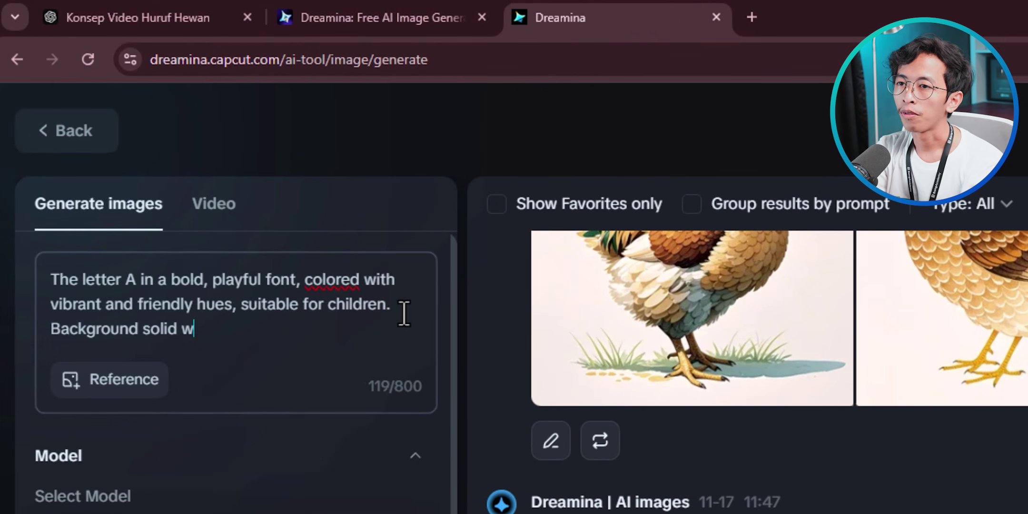
text(hite.)
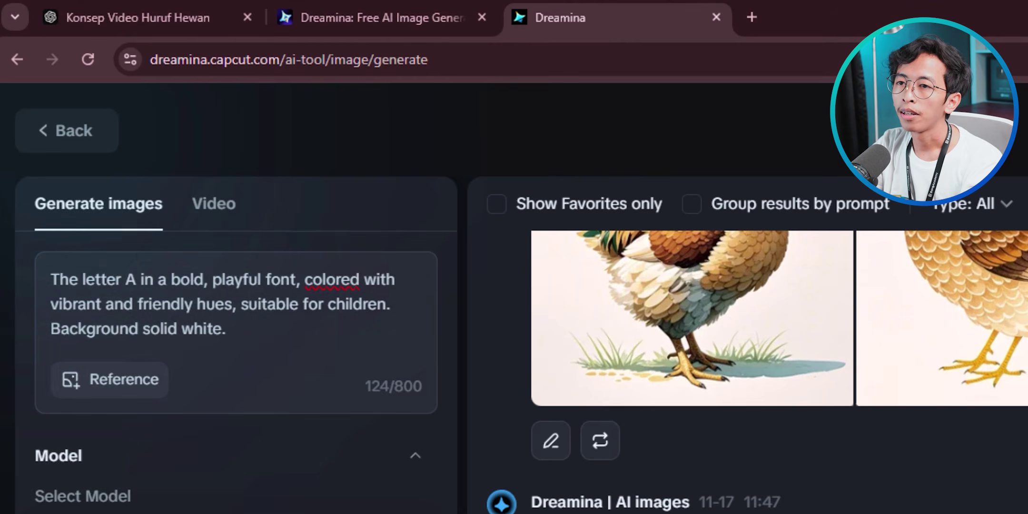
- Generate the letter A images from the extended prompt and download the second result
scroll(761, 372, down, 4)
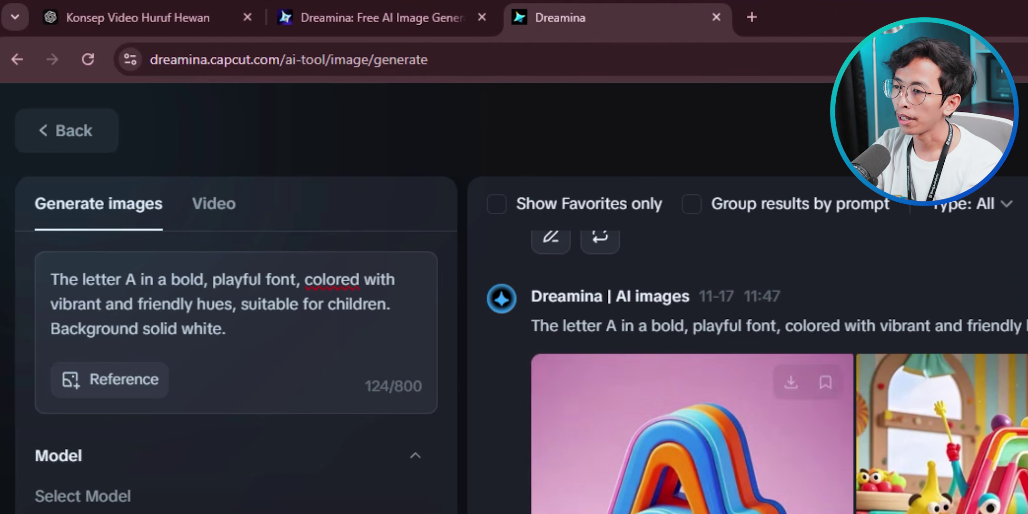
scroll(487, 400, down, 5)
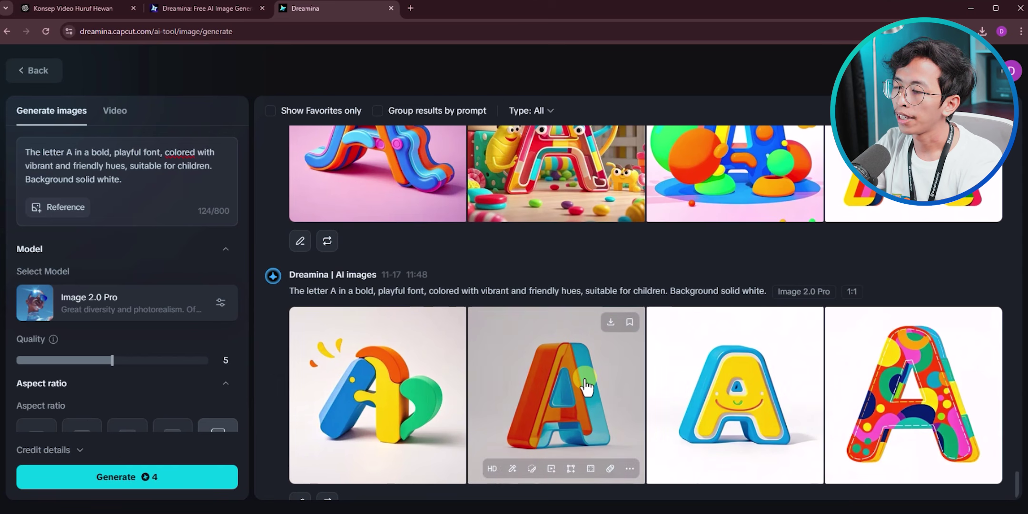
click(552, 395)
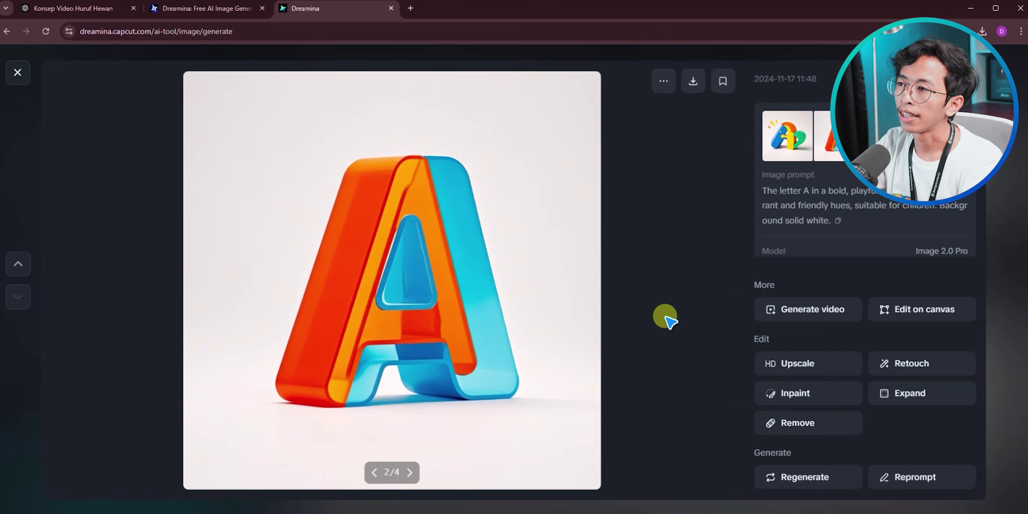
click(691, 91)
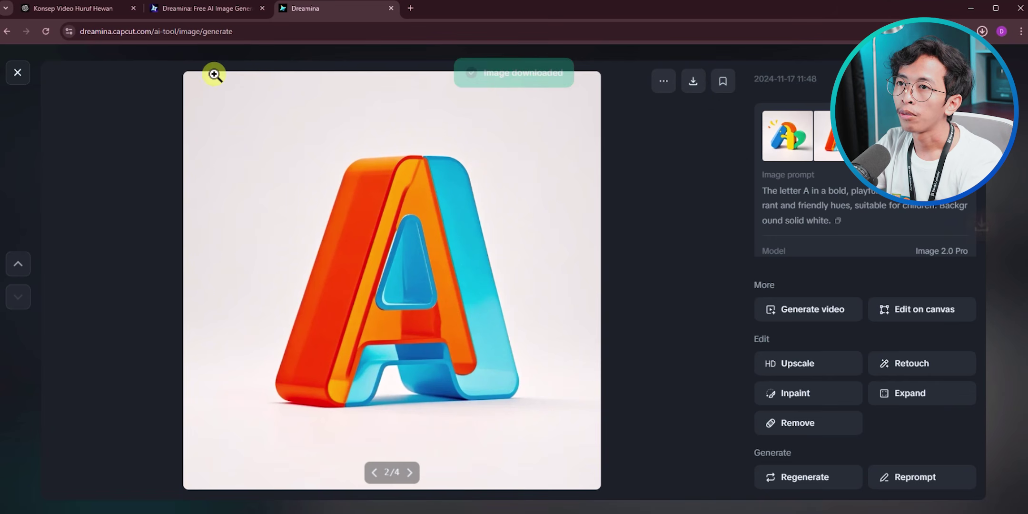
- Copy the Huruf A chicken prompt from ChatGPT into Dreamina, end it with "Background solid white." and generate the images
click(42, 13)
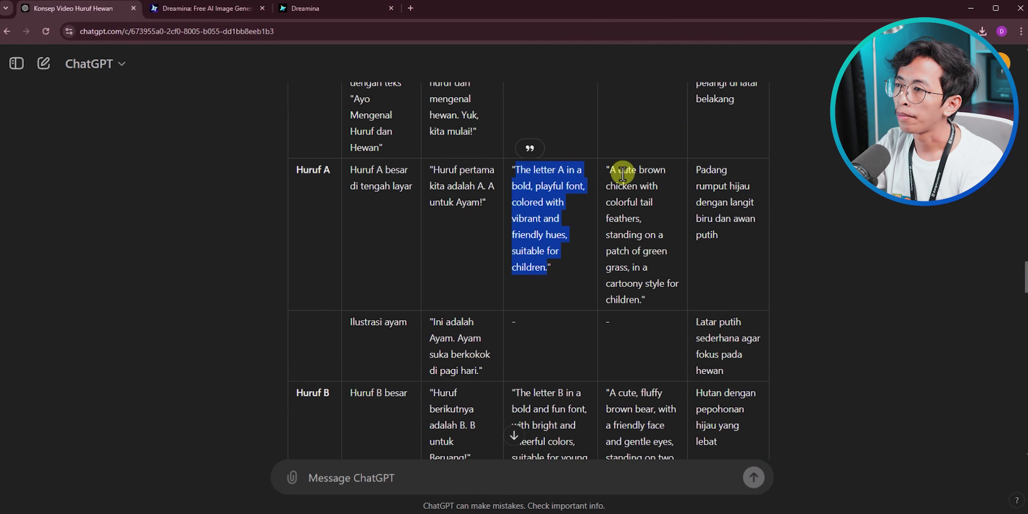
drag(610, 173, 640, 299)
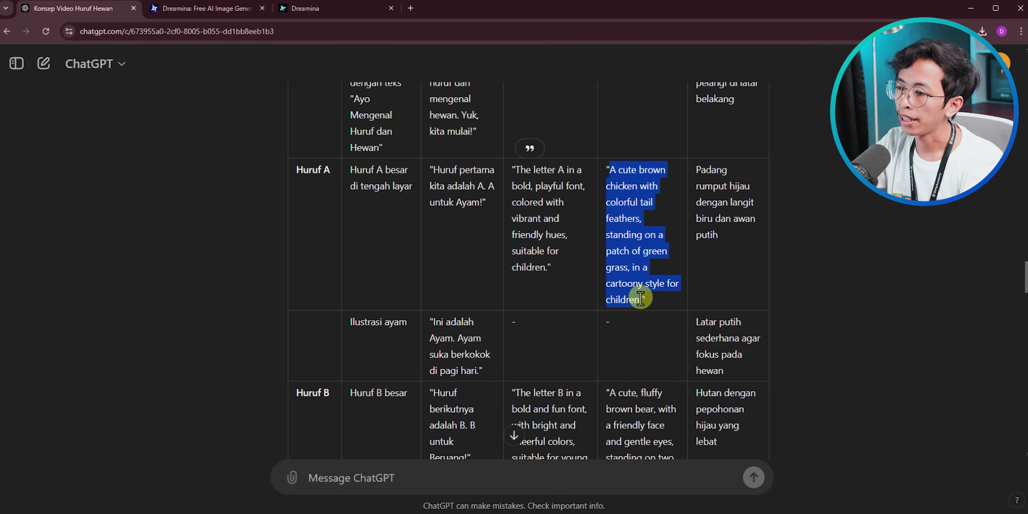
scroll(642, 263, up, 3)
scroll(633, 191, down, 3)
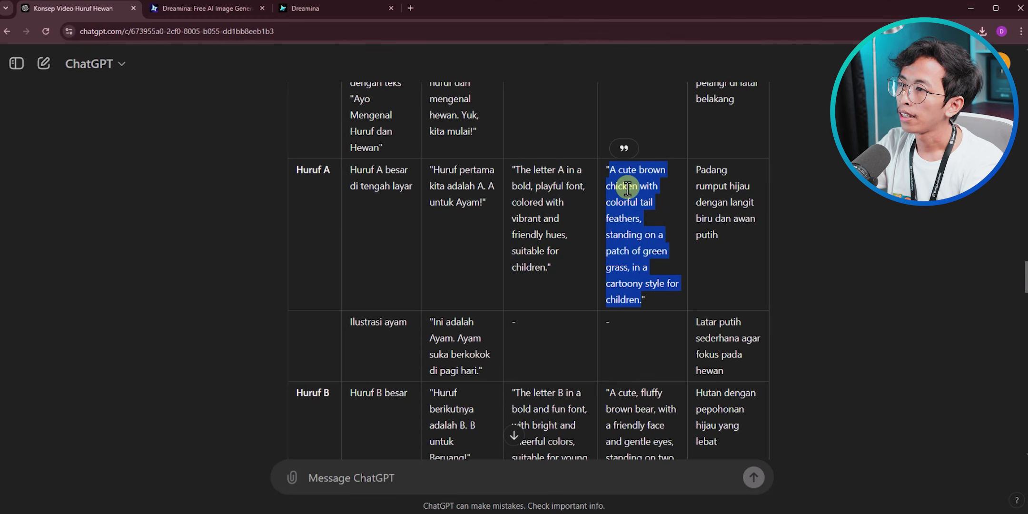
click(202, 8)
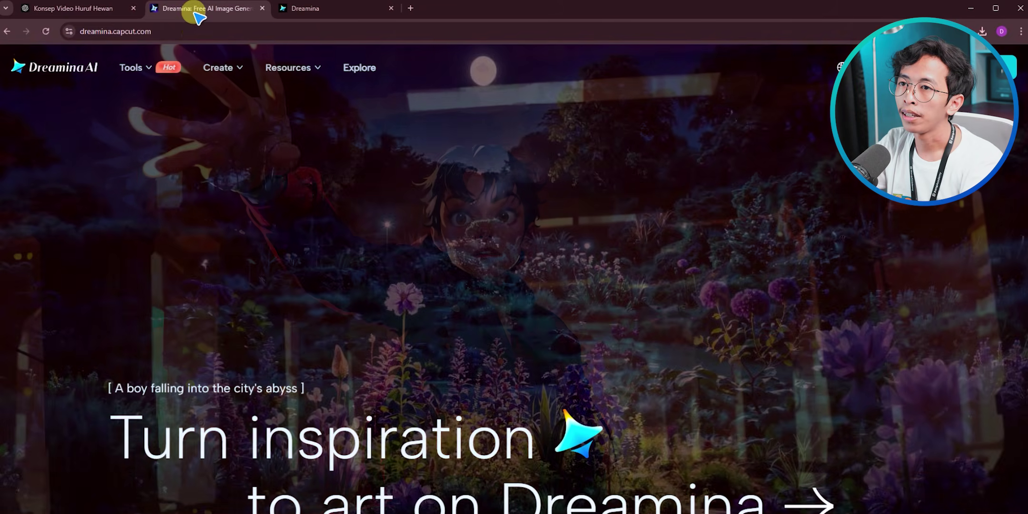
click(322, 11)
click(20, 73)
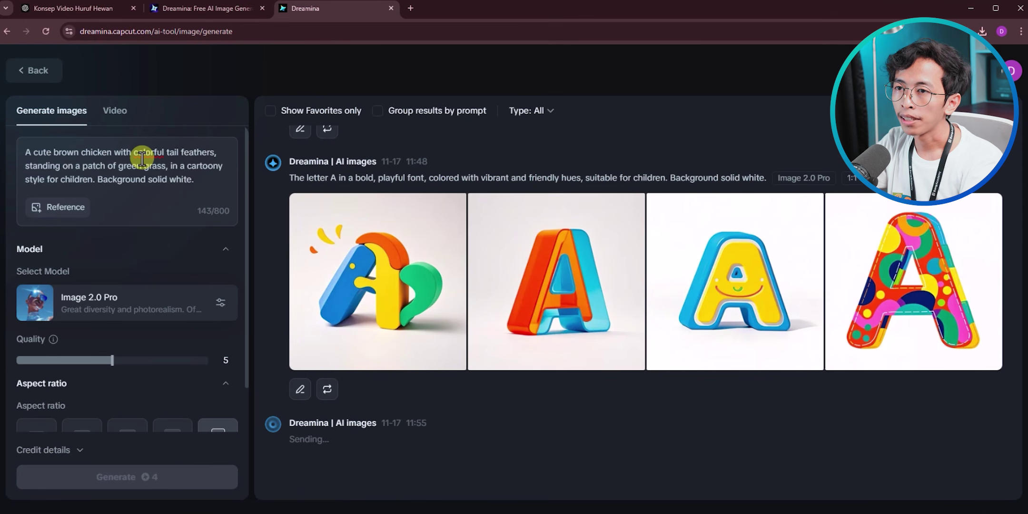
drag(97, 179, 184, 183)
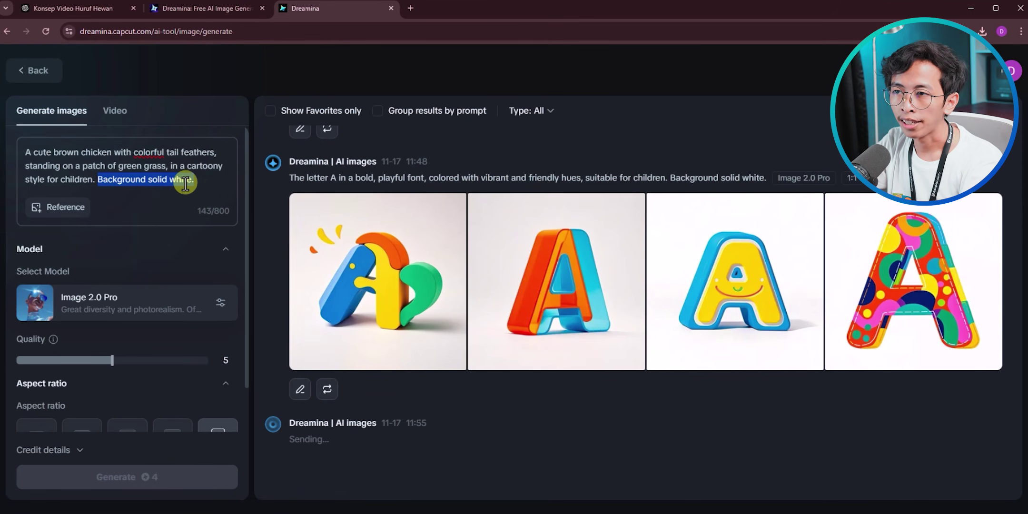
click(204, 181)
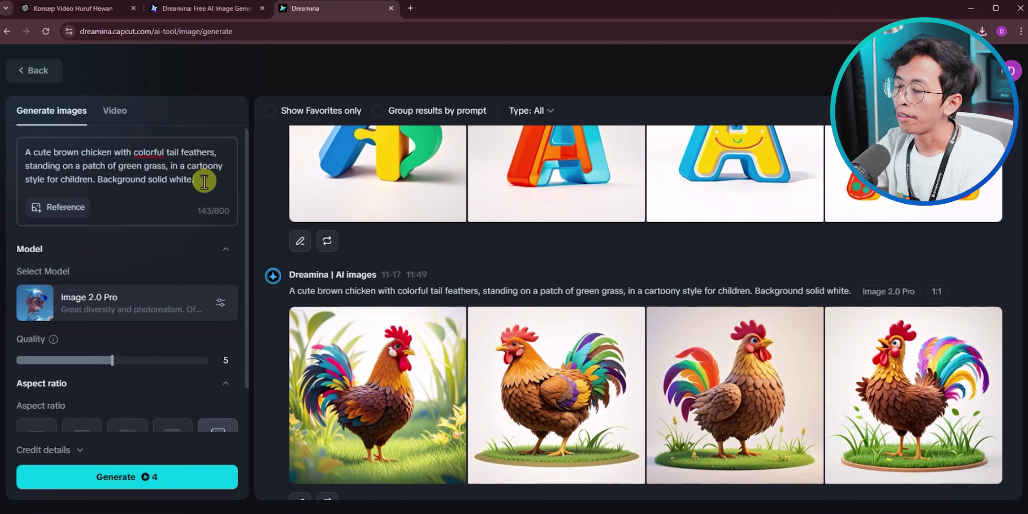
- Compare the fourth, third and second generated chicken images at full size
mouse_move(652, 353)
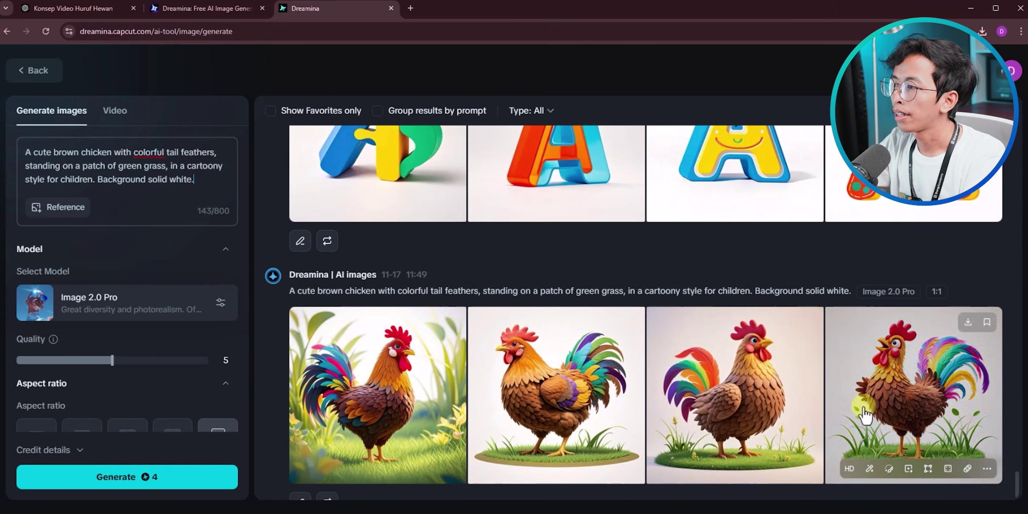
click(865, 409)
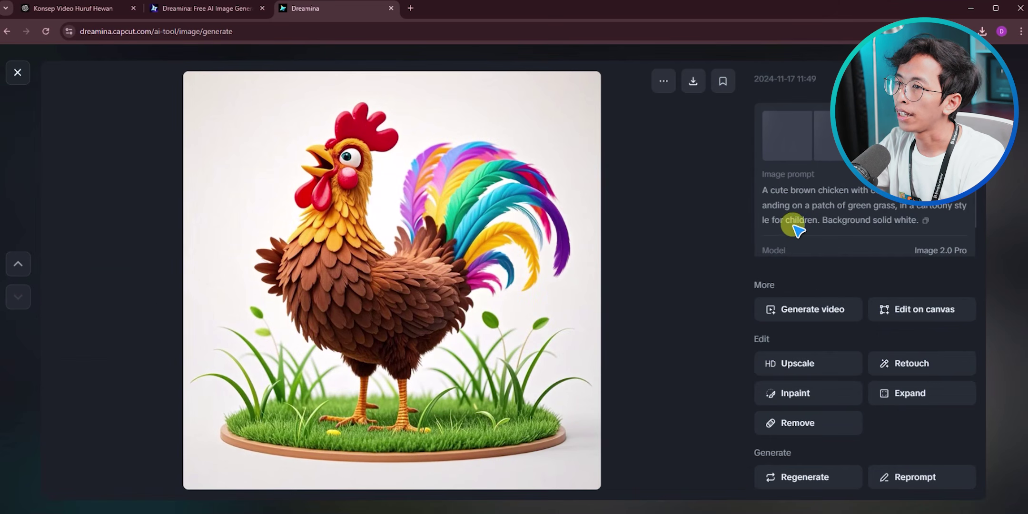
key(Up)
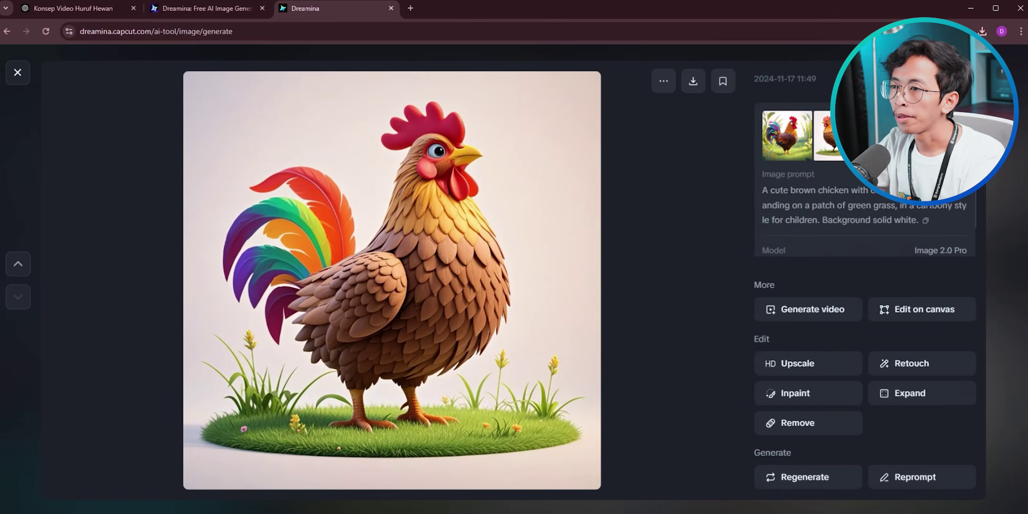
click(840, 159)
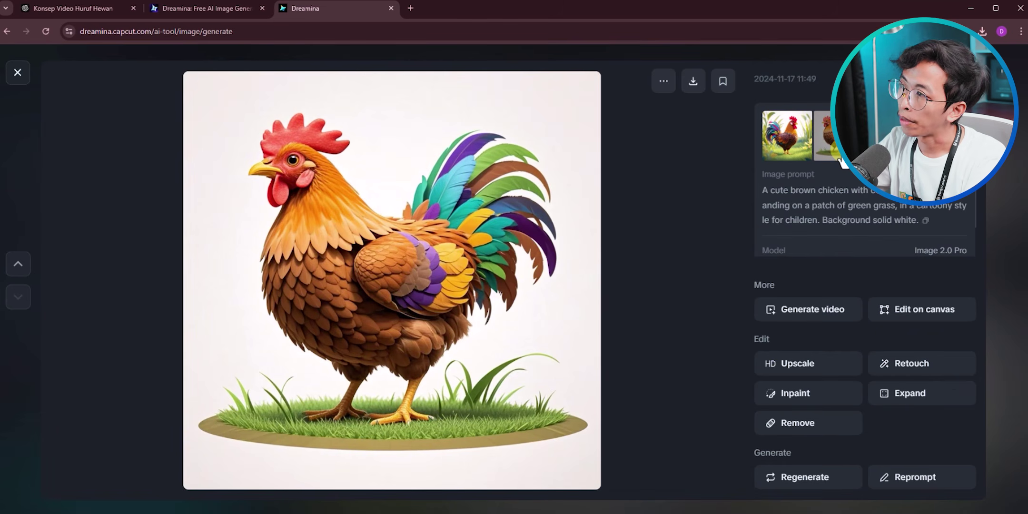
- View the third and fourth generated chicken images at full size and return to the results list
click(888, 152)
click(938, 150)
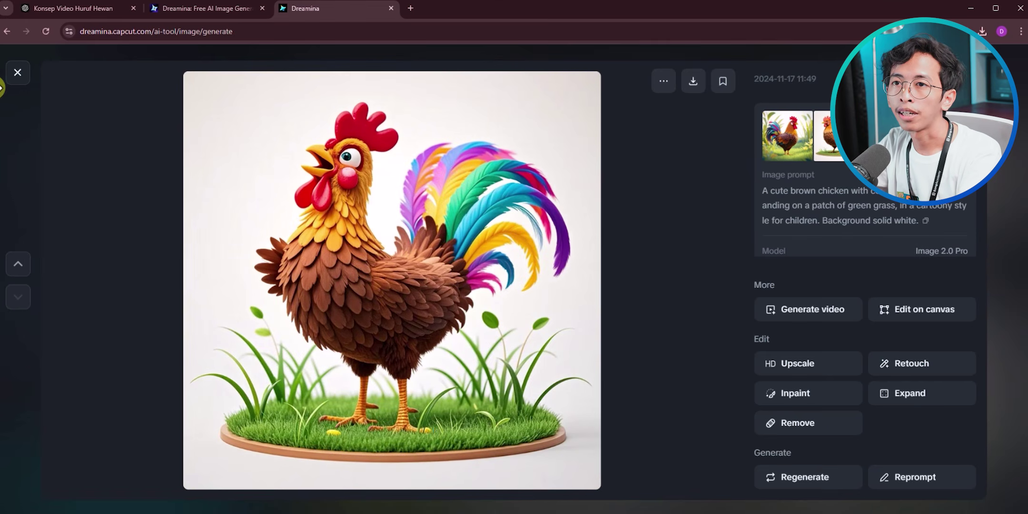
click(17, 72)
- Reuse the earlier prompt starting "A realistic illustration of a chicken" from the generation history and generate new images from it
scroll(539, 283, up, 15)
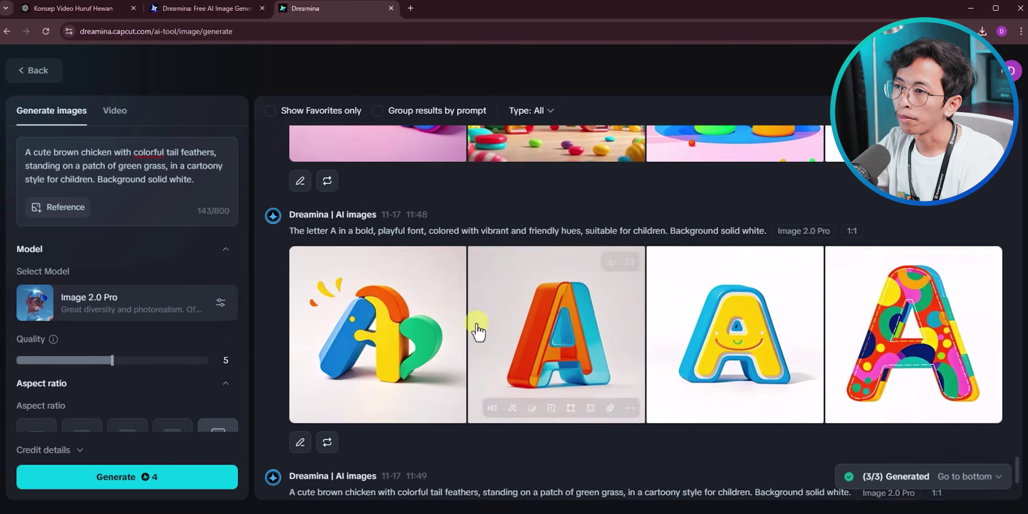
scroll(322, 274, up, 3)
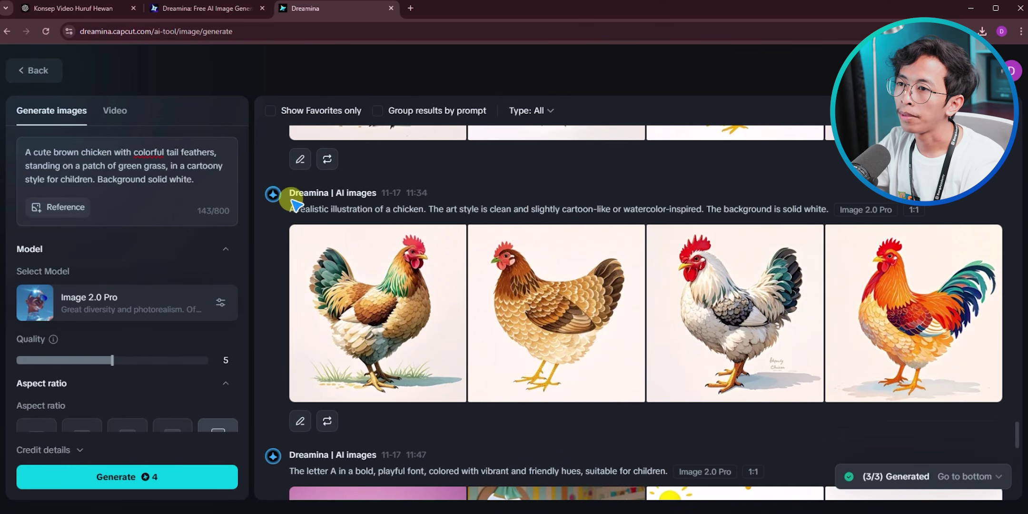
drag(288, 209, 834, 212)
key(ctrl+c)
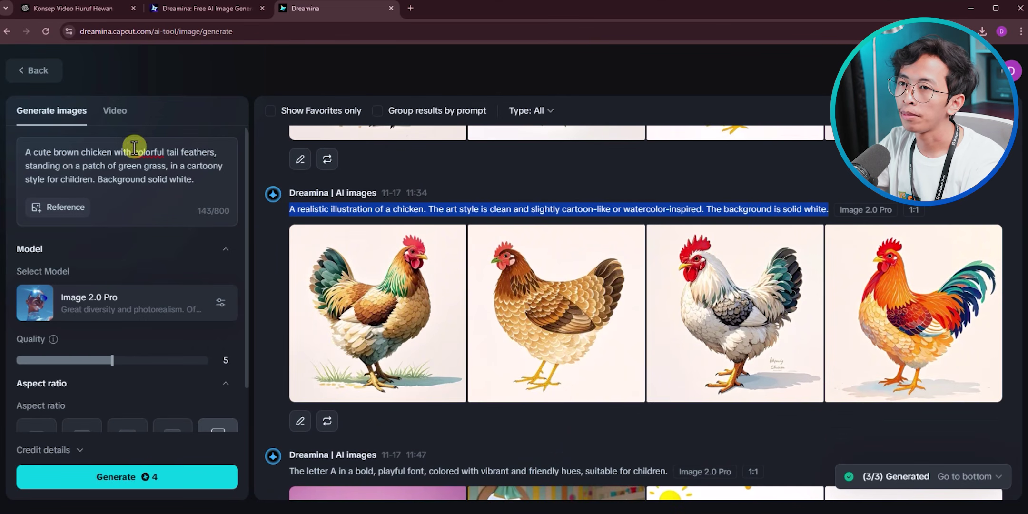
click(126, 159)
key(ctrl+a)
key(ctrl+v)
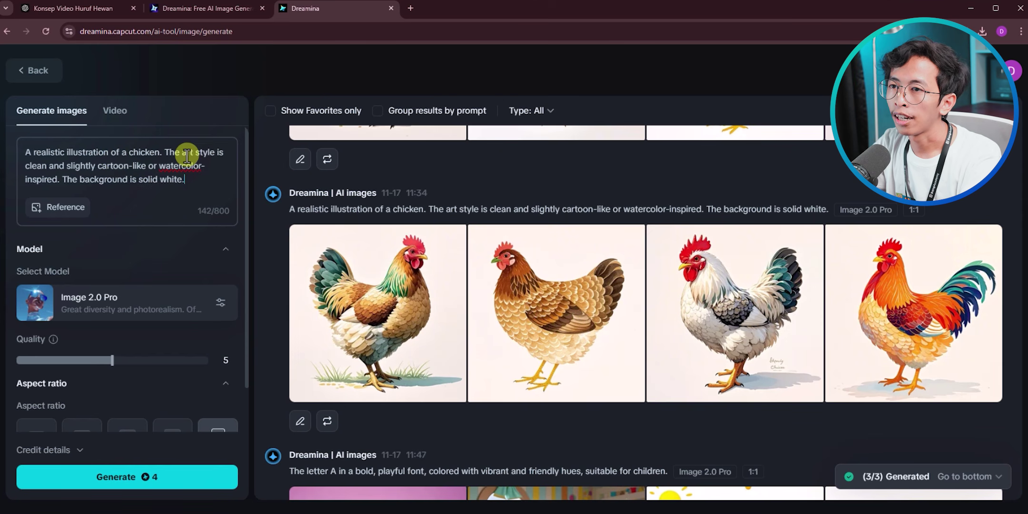
double_click(133, 154)
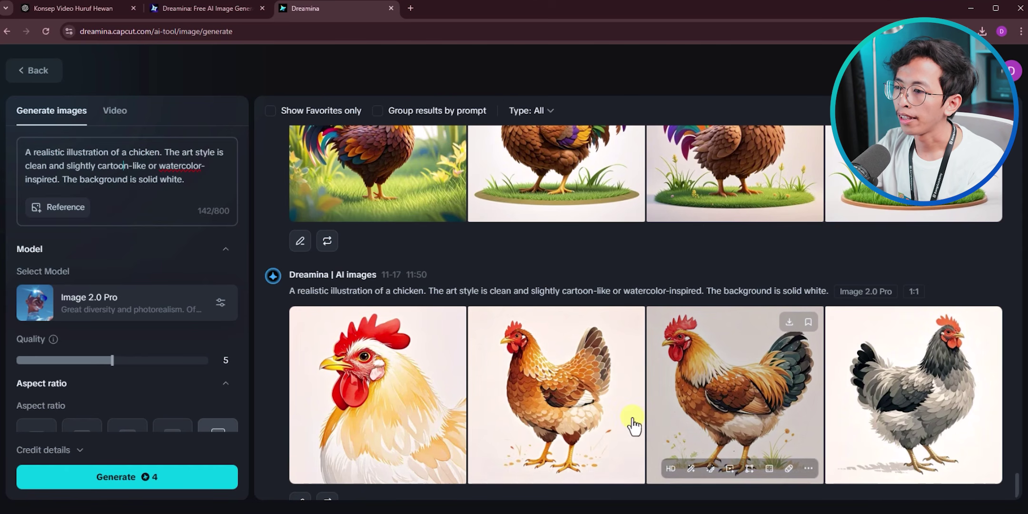
- Compare the new realistic chicken images with the cartoony set, review the prompt text and look through the ChatGPT concept
scroll(563, 421, up, 1)
scroll(563, 421, up, 1)
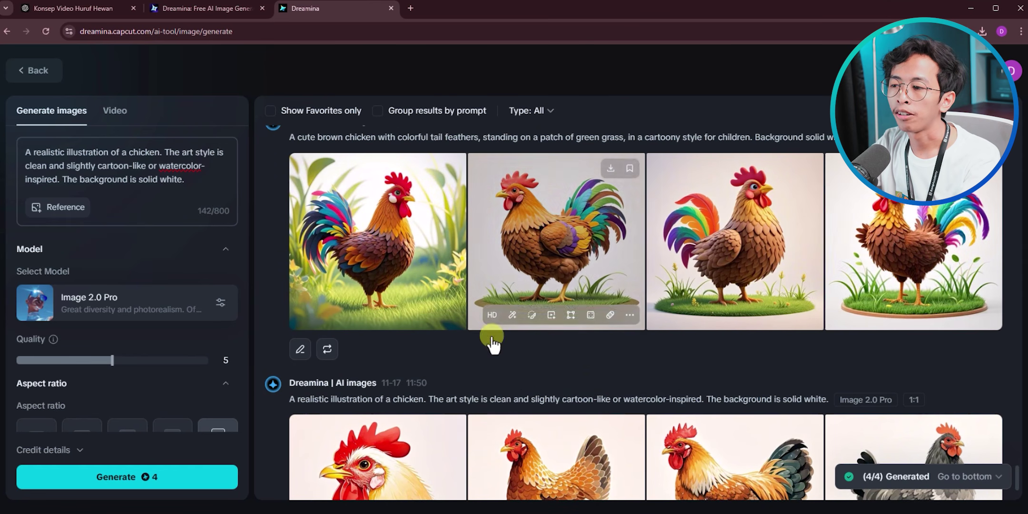
scroll(489, 340, down, 3)
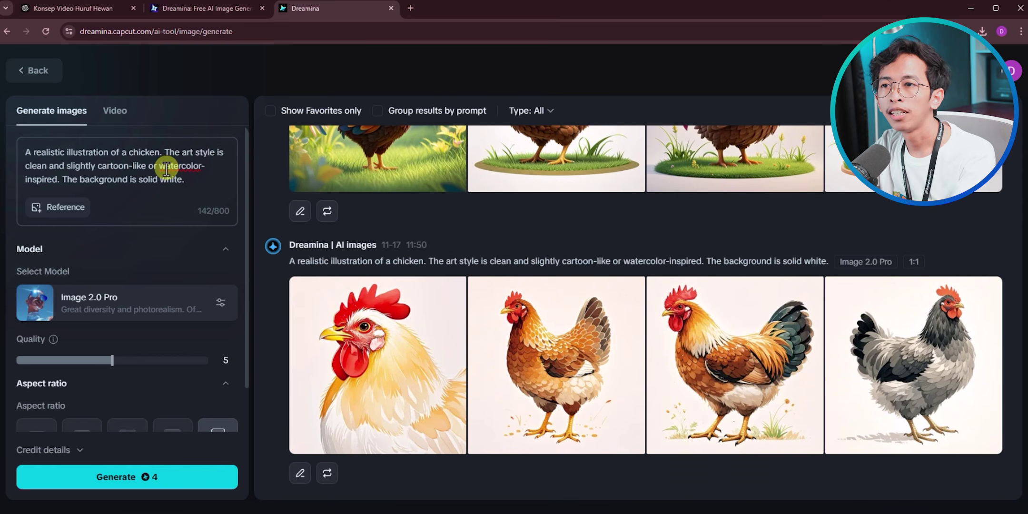
drag(187, 180, 32, 153)
click(32, 153)
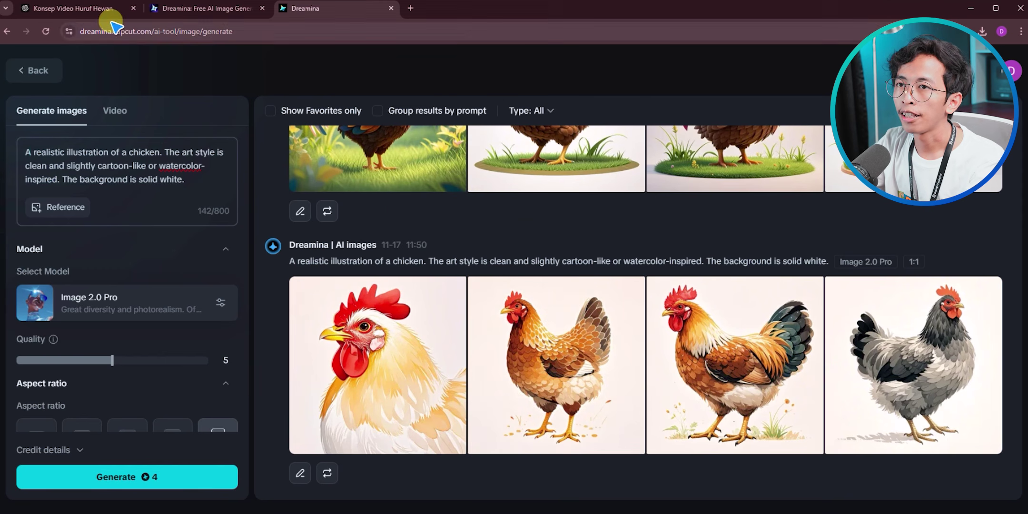
click(71, 14)
scroll(528, 223, down, 8)
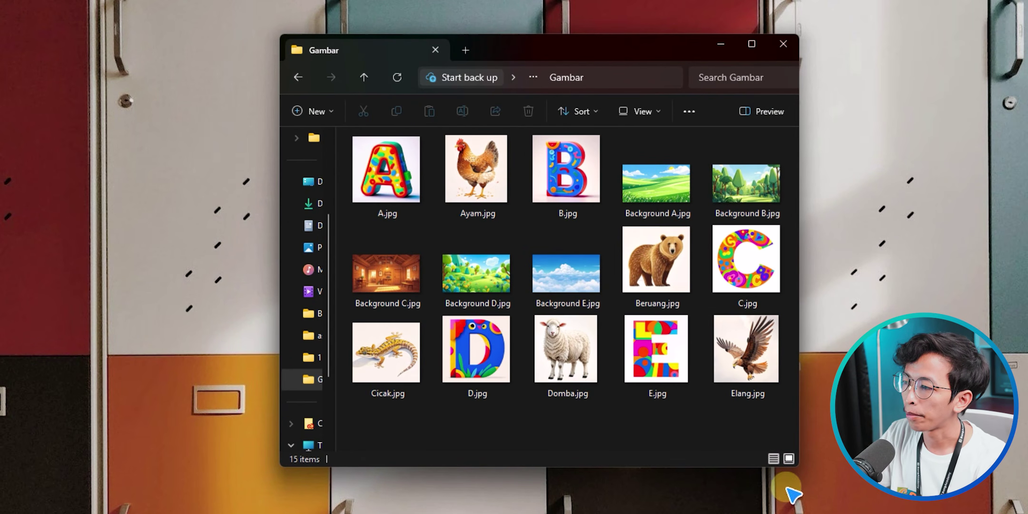
- Review the letter, animal and background images collected in the Gambar folder
drag(770, 421, 475, 225)
click(450, 340)
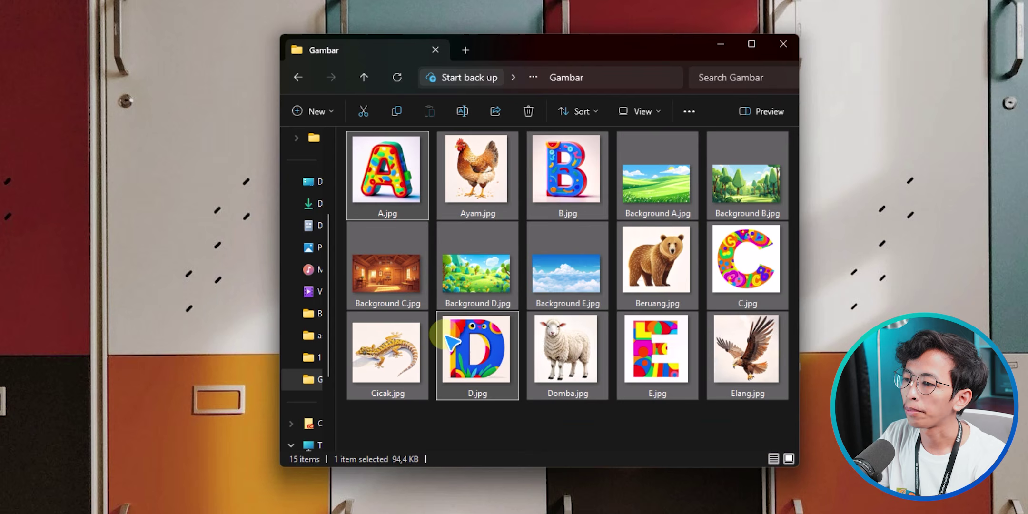
click(409, 419)
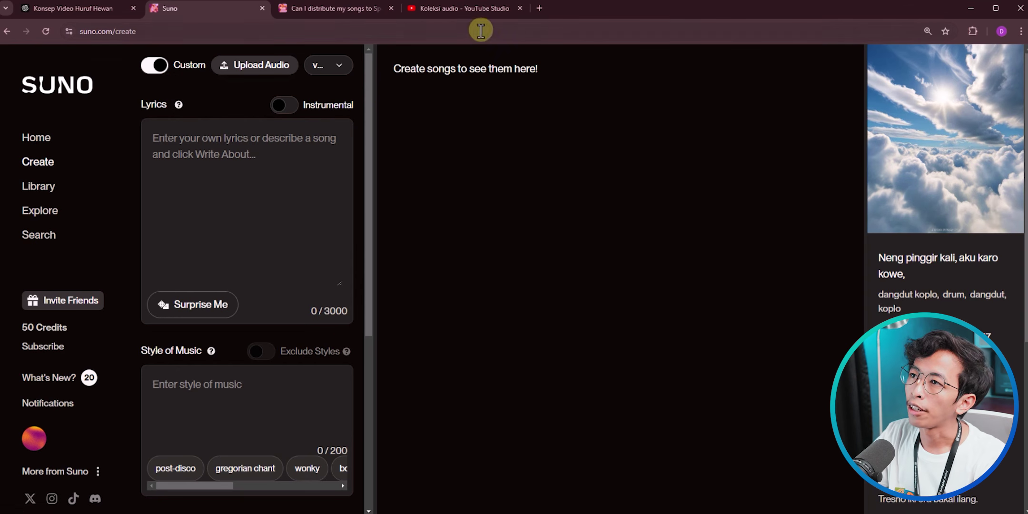
- Switch to the YouTube Studio audio library and browse its music tracks
click(465, 9)
scroll(314, 367, down, 6)
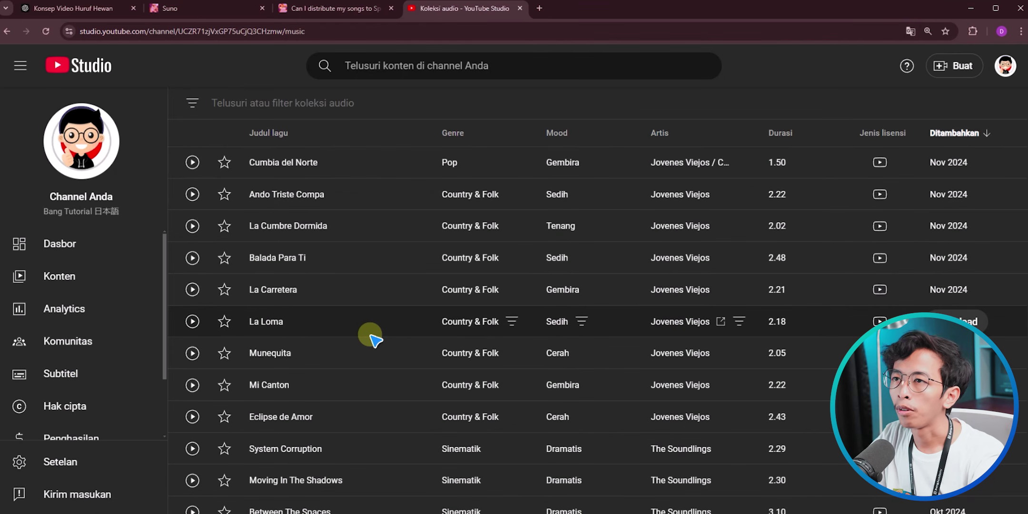
scroll(371, 337, up, 6)
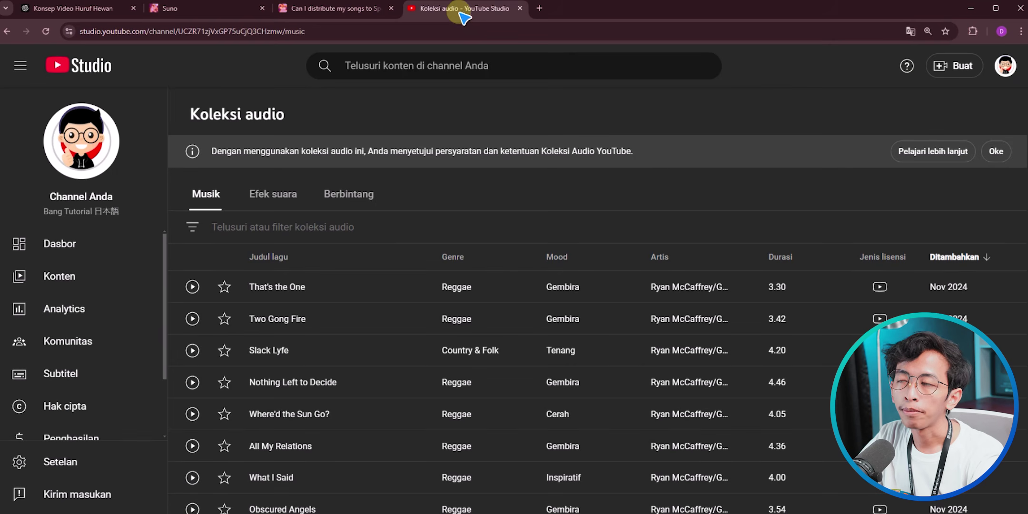
- Read the Suno help article on distributing songs, focusing on the Pro and Premier plan terms
click(315, 11)
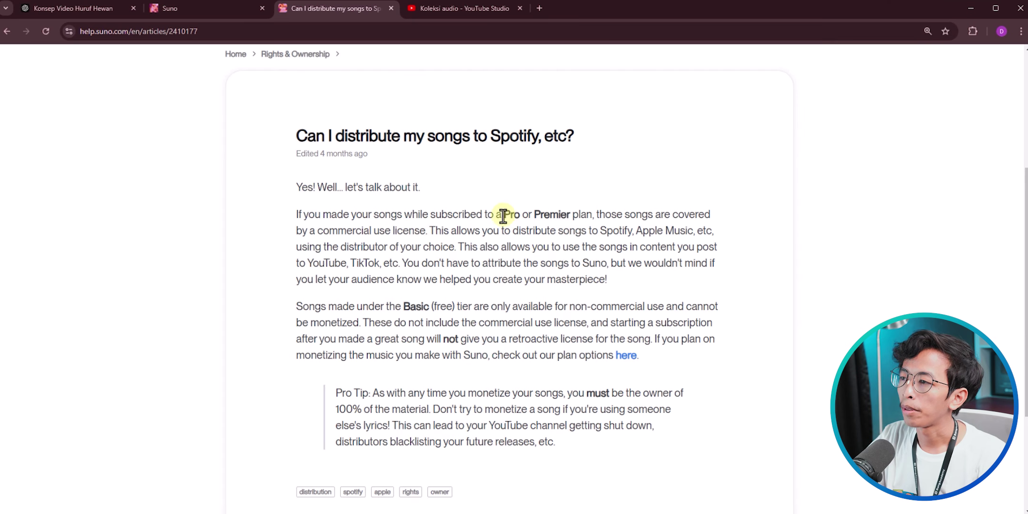
drag(503, 215, 568, 214)
click(554, 250)
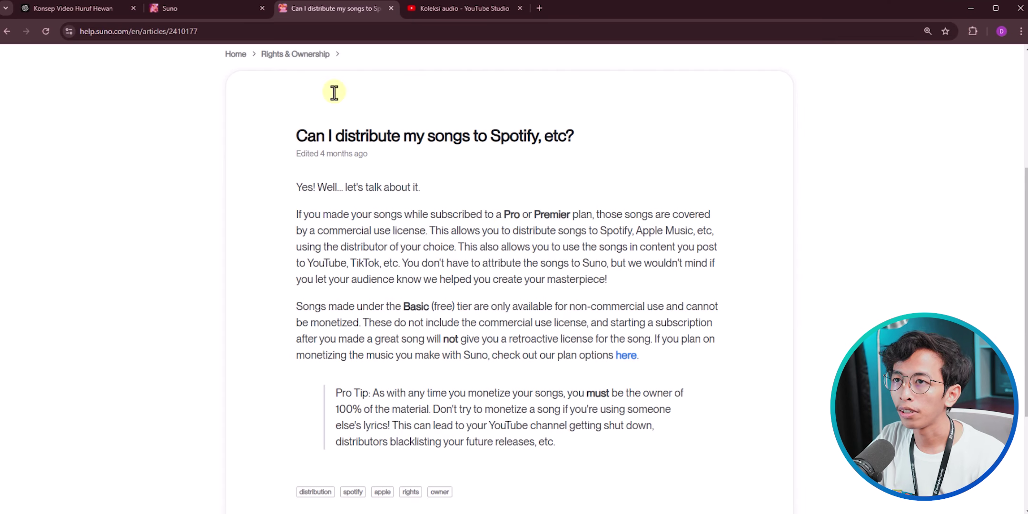
- Look at Suno's song creation page, then browse further down the YouTube Studio music list
click(236, 15)
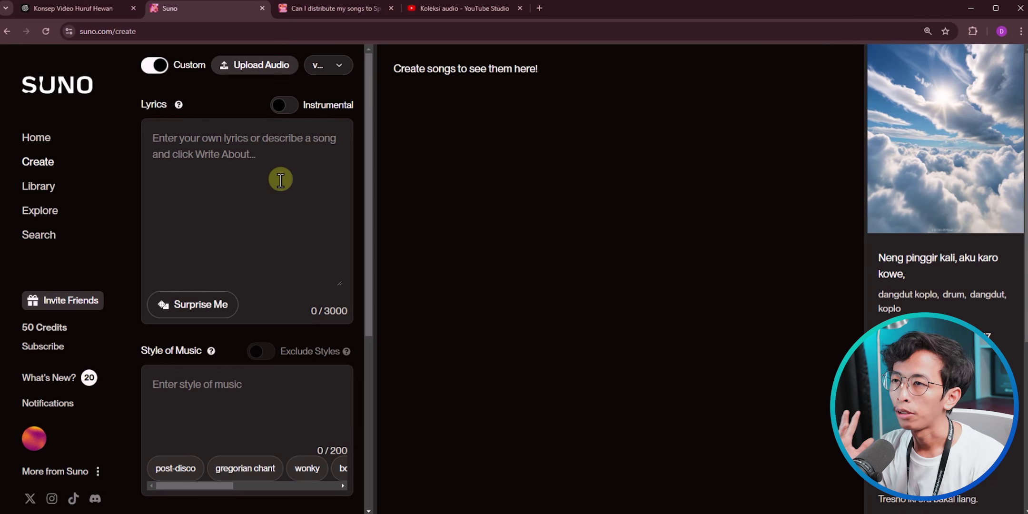
click(440, 9)
scroll(356, 335, down, 10)
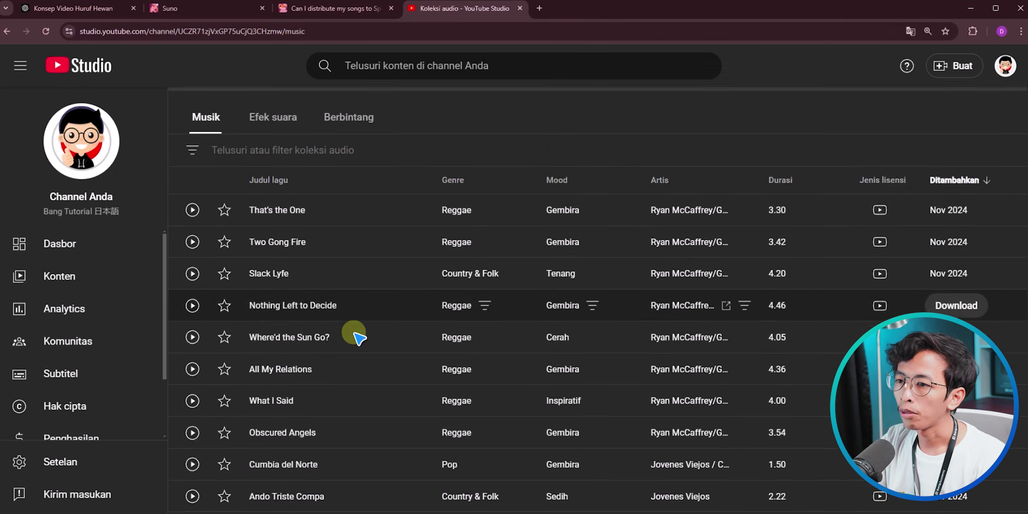
scroll(356, 342, down, 6)
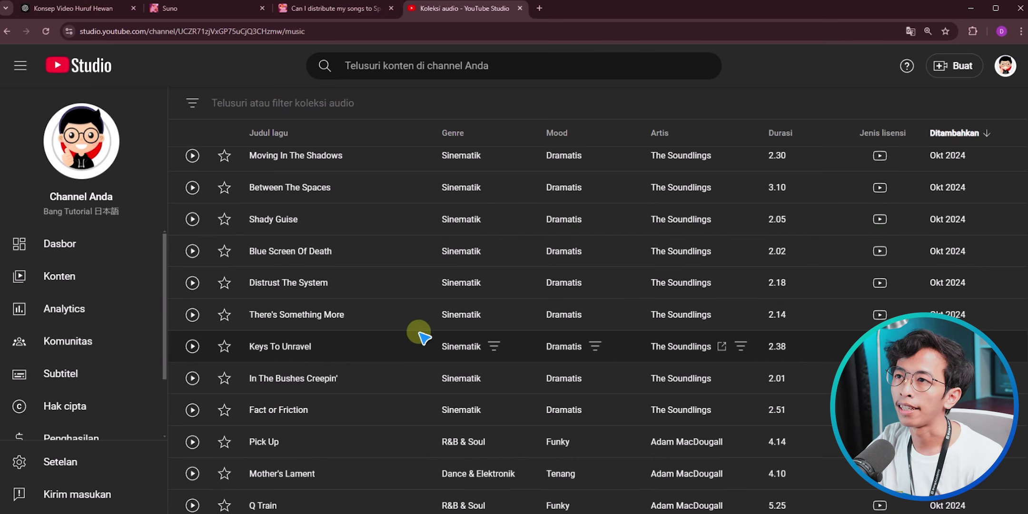
- In Suno, create an untitled instrumental song in the style "Nursery Rhymes, happy, funny, kids songs"
click(193, 10)
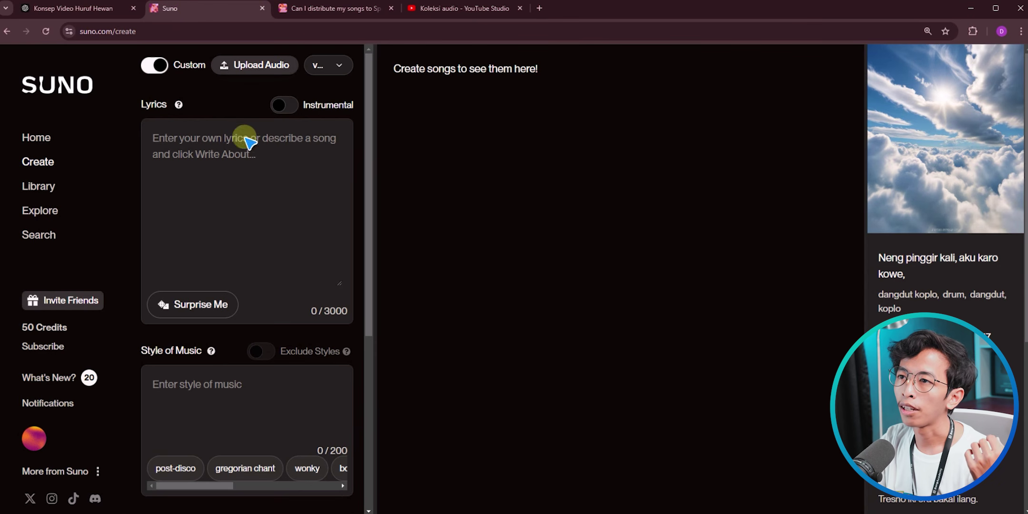
click(252, 166)
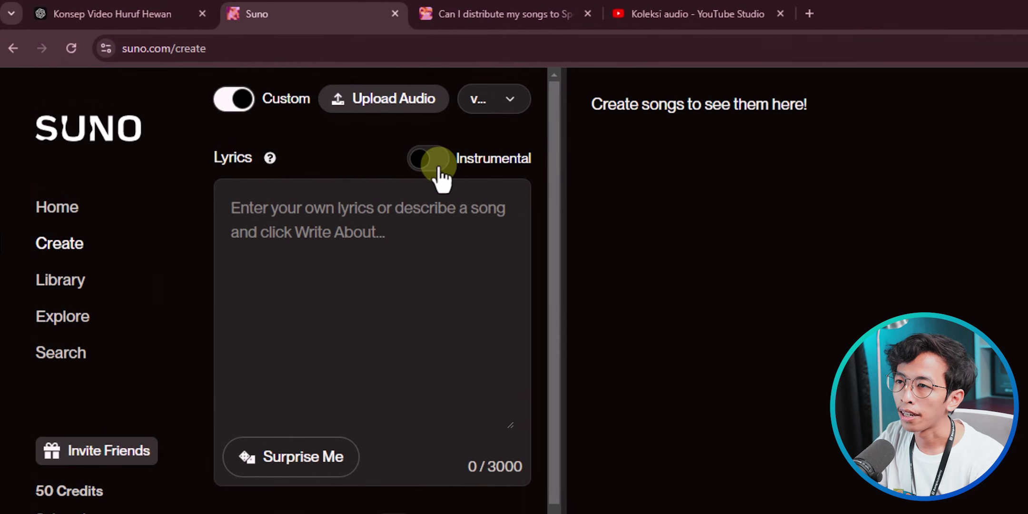
click(437, 162)
click(300, 255)
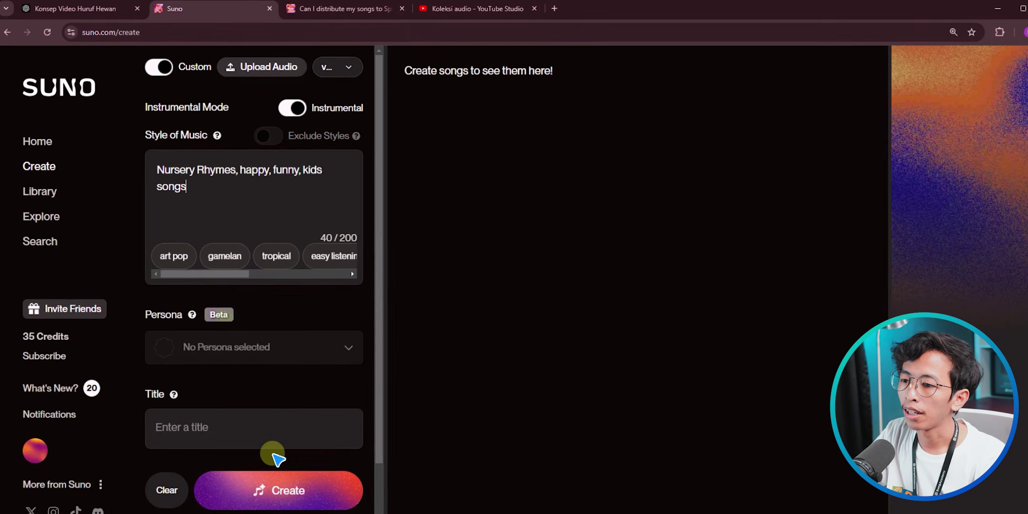
click(270, 476)
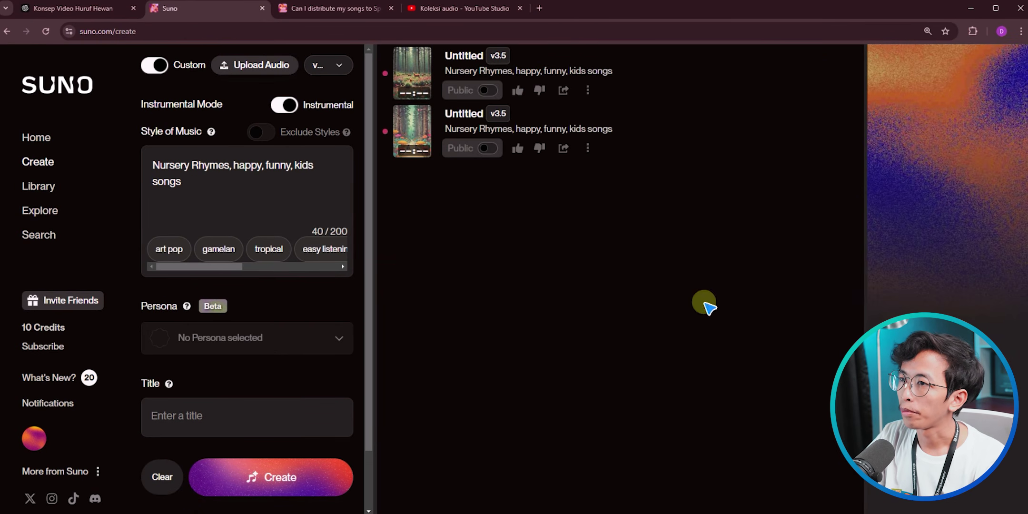
- Listen to the first and second generated songs and stop playback
click(413, 74)
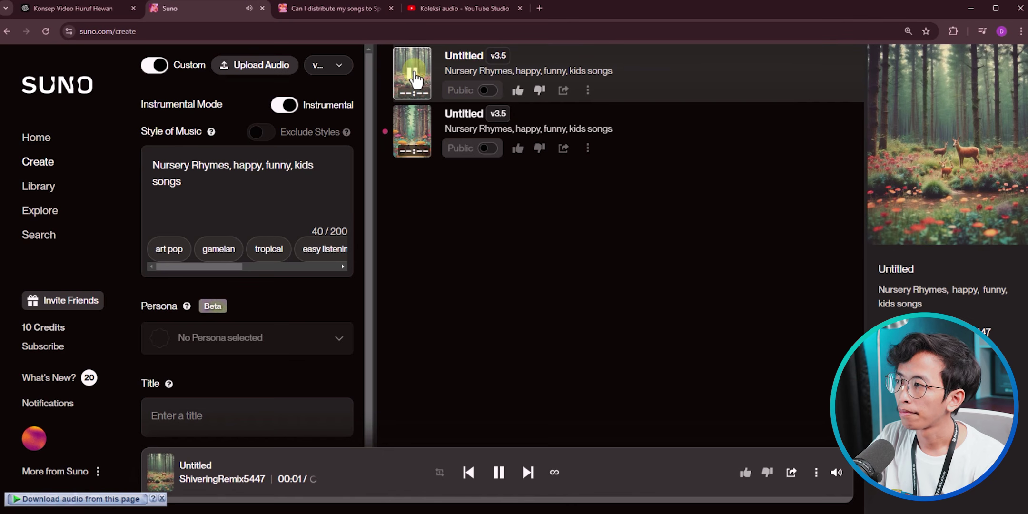
click(409, 138)
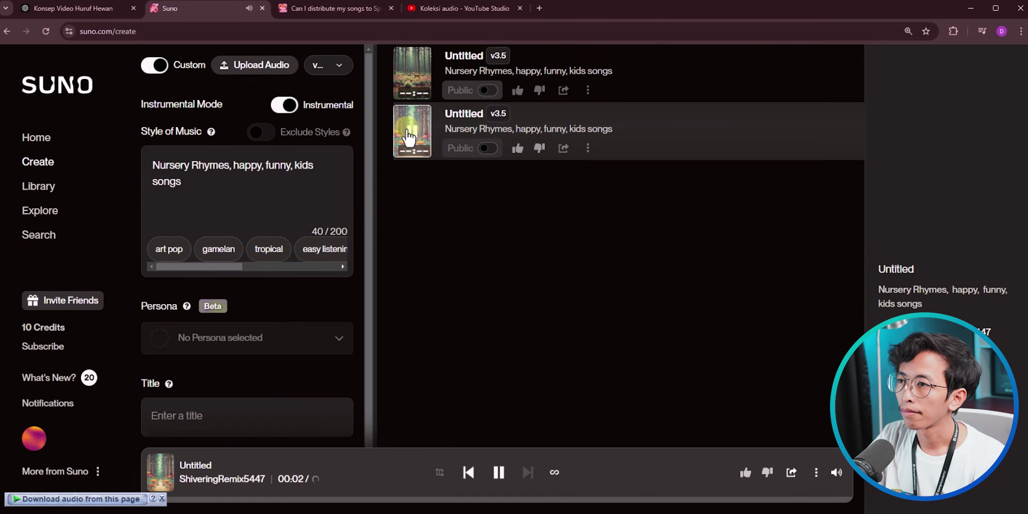
click(409, 137)
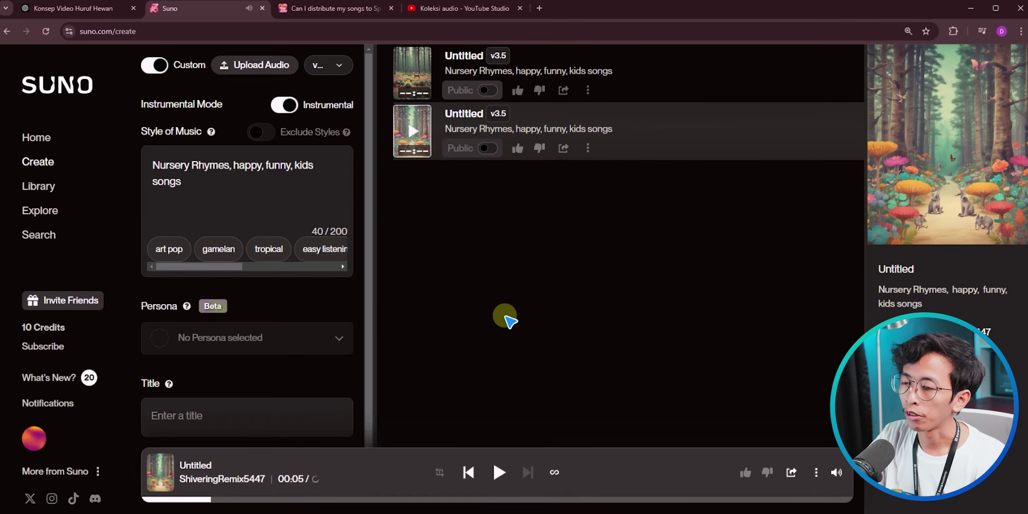
- Generate another pair of songs with the same style and listen to the last one in the list
scroll(271, 320, down, 1)
scroll(272, 322, down, 1)
click(285, 420)
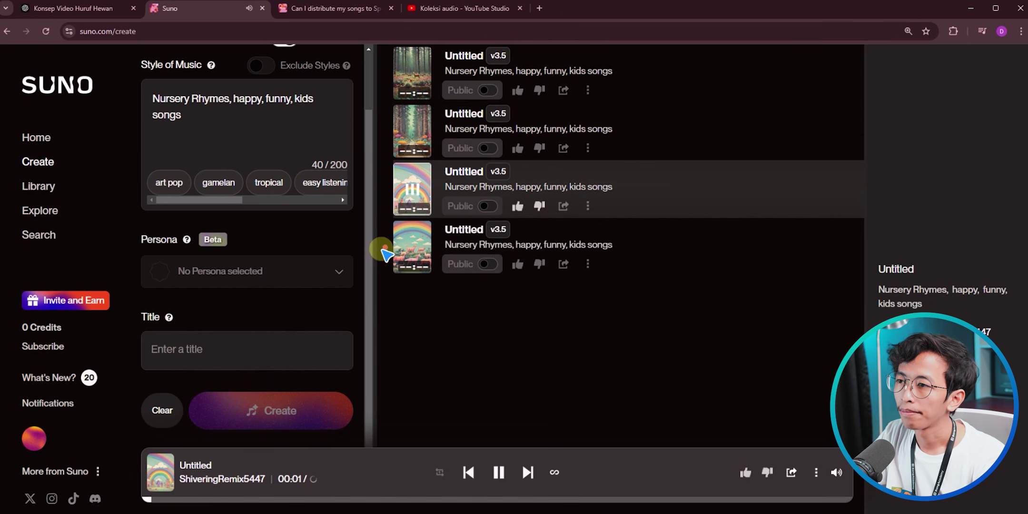
click(411, 254)
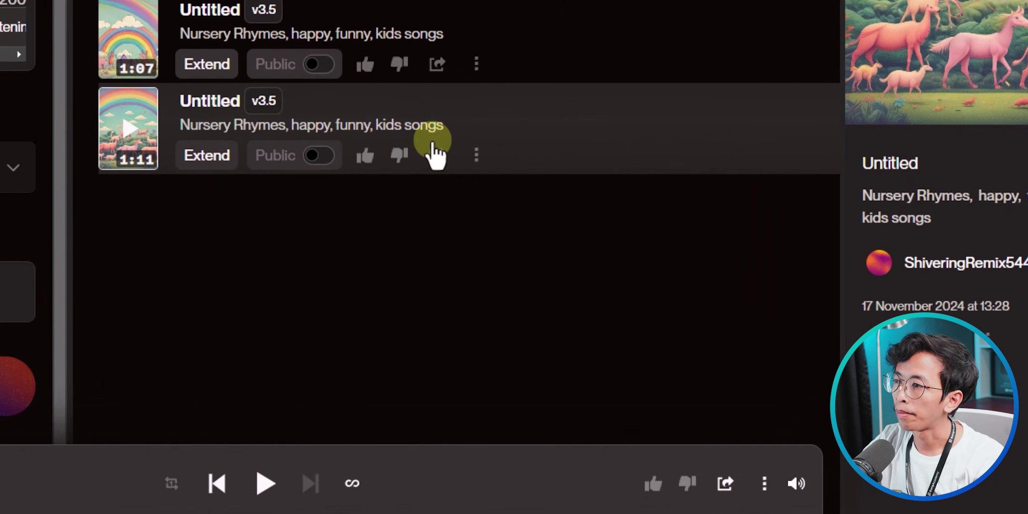
- Download the last generated song as audio
click(477, 155)
mouse_move(511, 376)
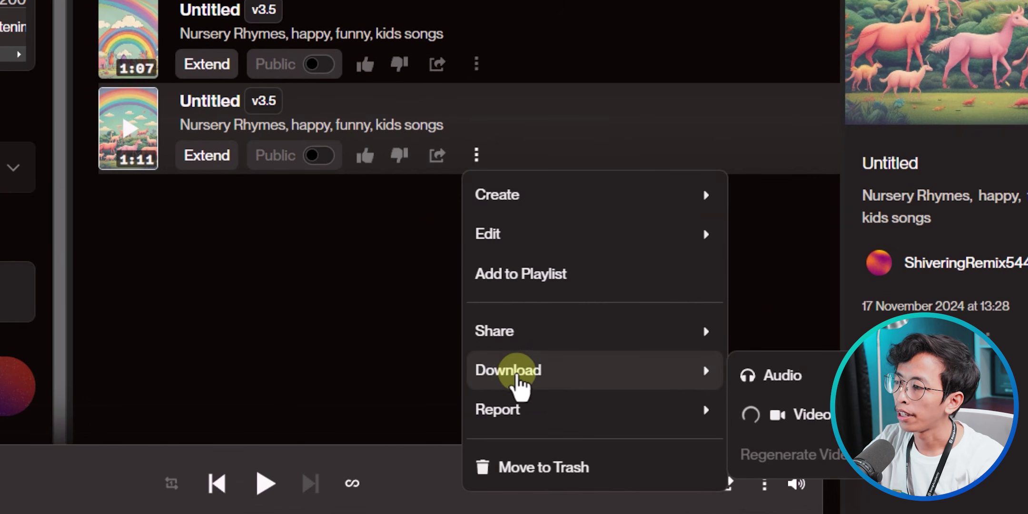
click(772, 394)
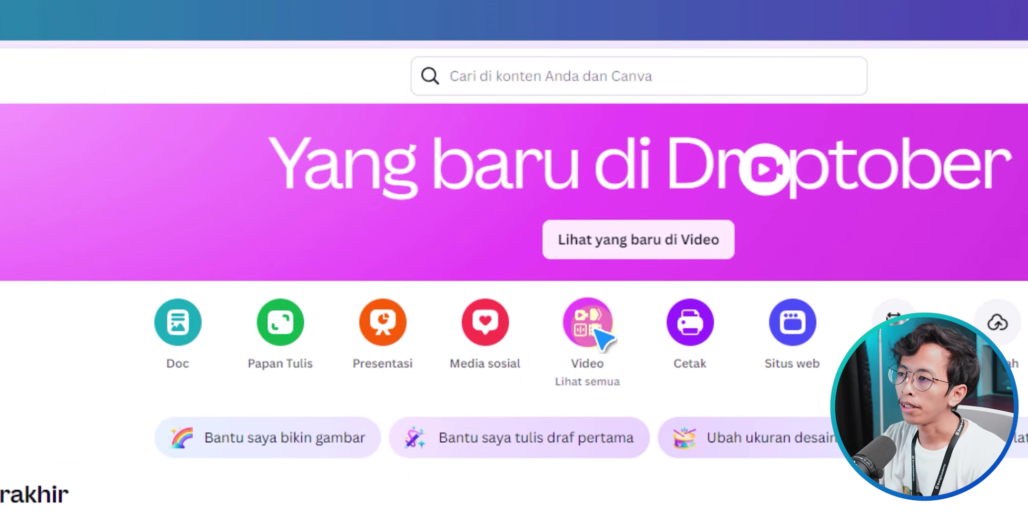
- In Canva, create a blank 1920 × 1080 Video (1080p) design and hide the template suggestions
click(597, 332)
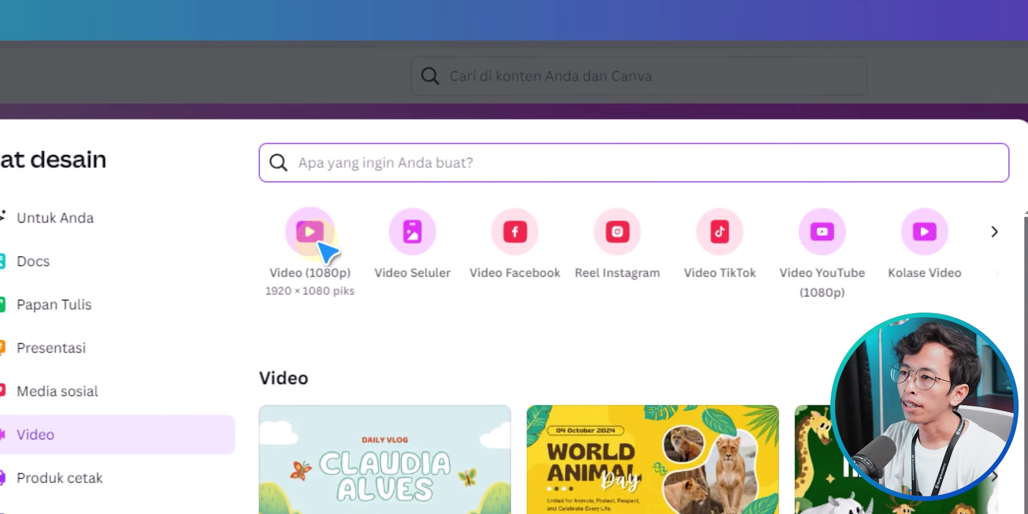
click(324, 236)
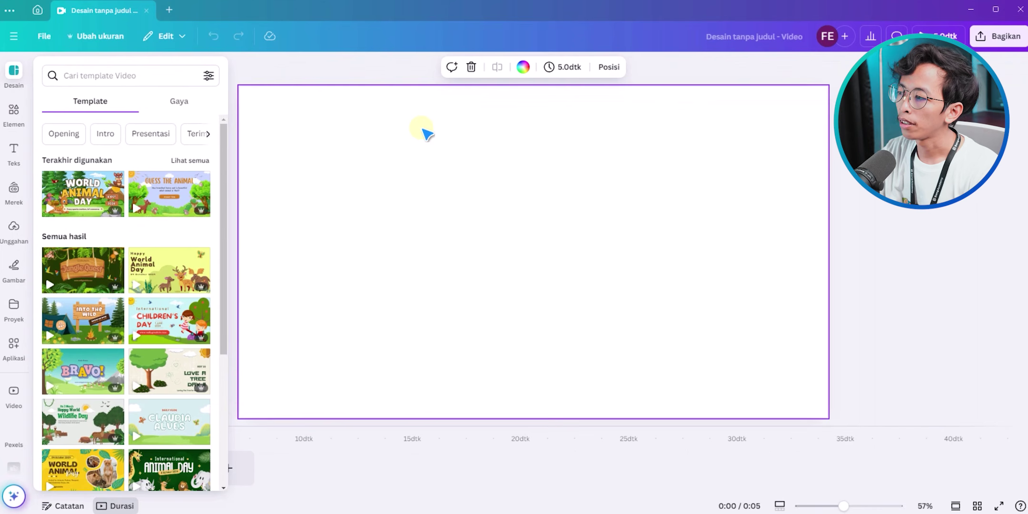
click(973, 349)
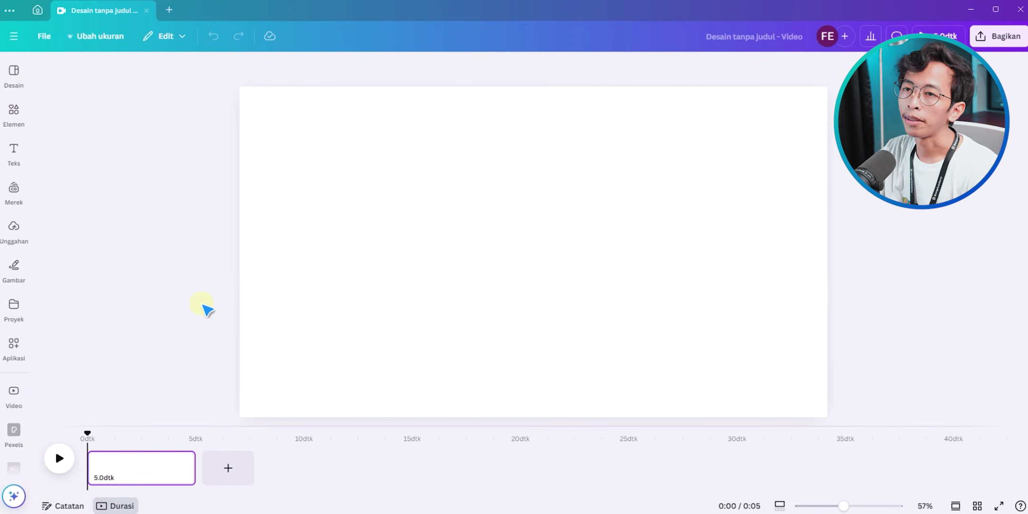
- Switch to ChatGPT and review the Opening scene's visual title and voice-over text in the concept table
key(alt+Tab)
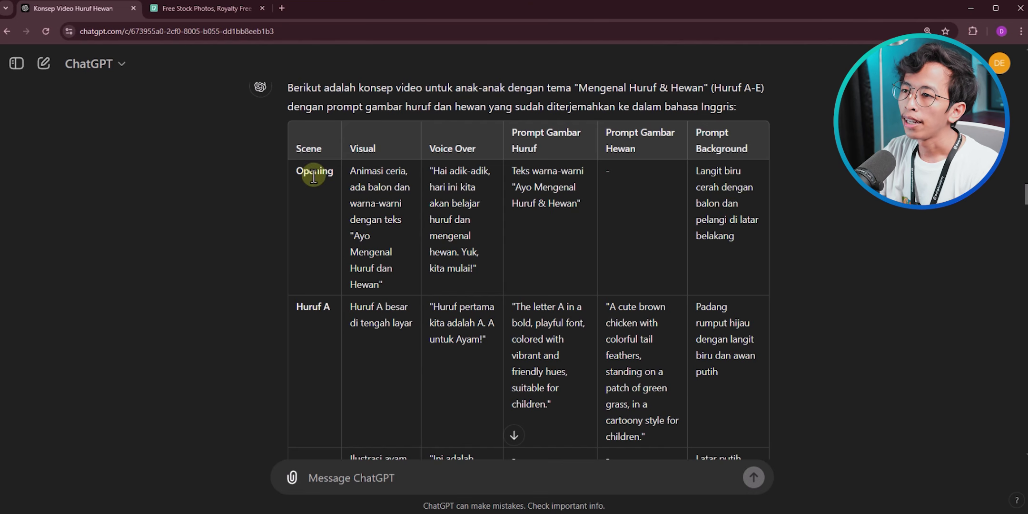
drag(314, 176, 325, 176)
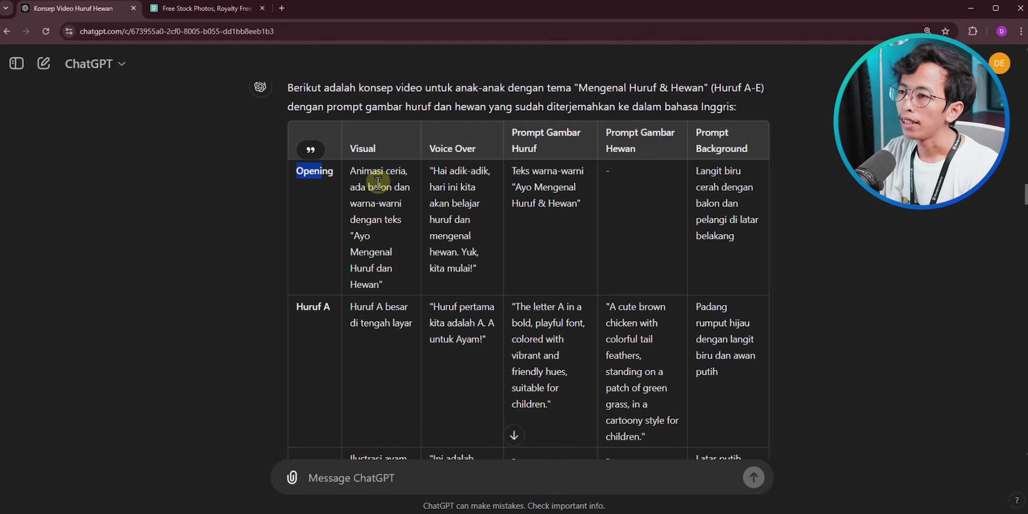
click(383, 236)
drag(356, 236, 377, 287)
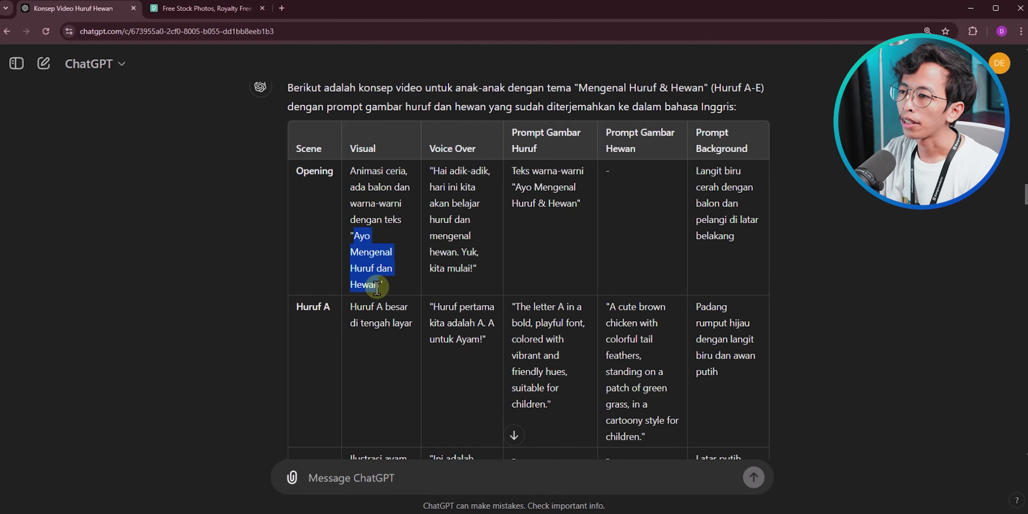
drag(437, 177, 474, 268)
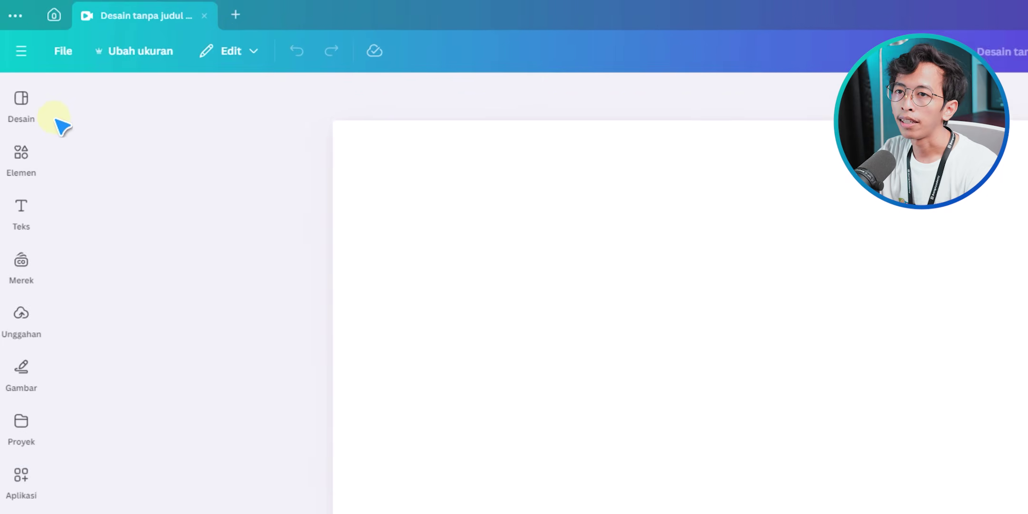
- Back in Canva, search the video templates for "kids opening" and browse the designs
click(18, 77)
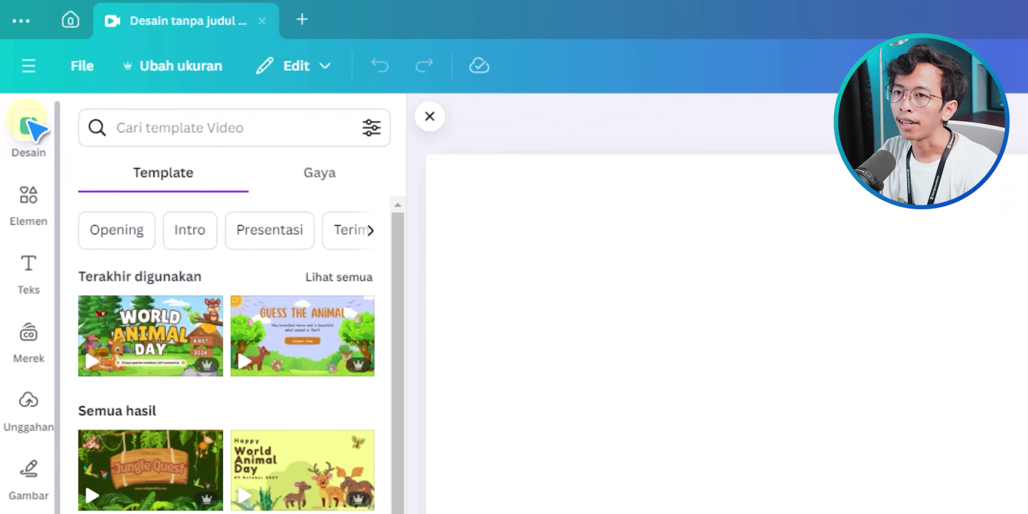
click(199, 121)
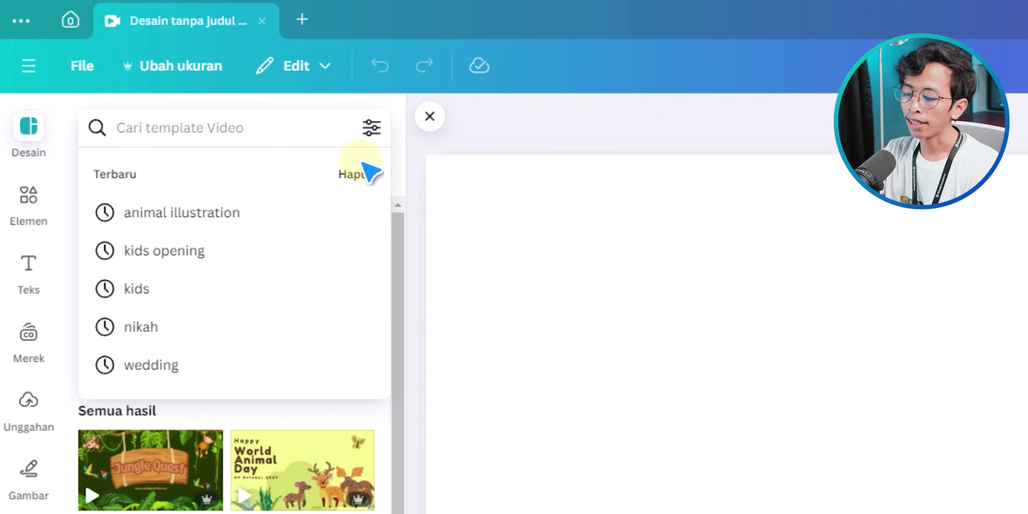
text(Kids)
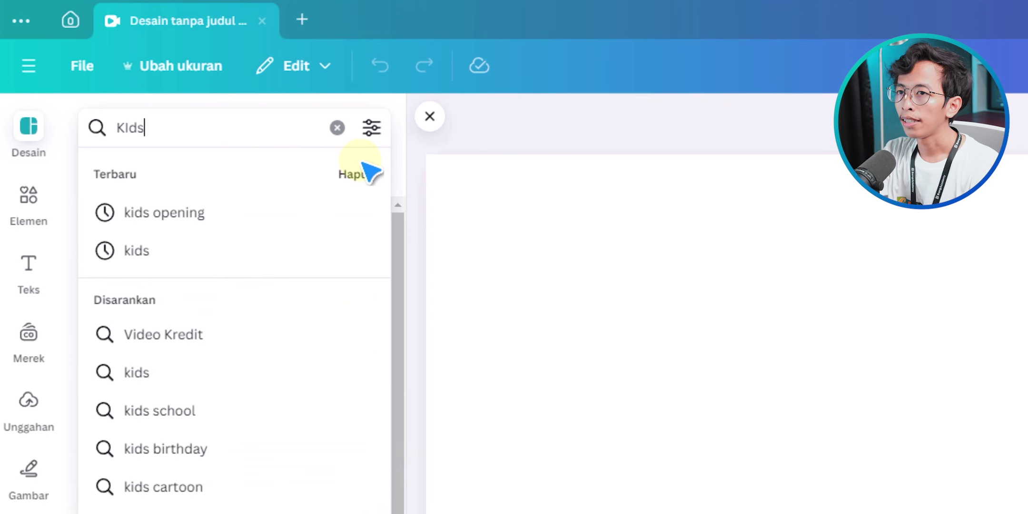
key(BackSpace)
key(BackSpace)
text(ds)
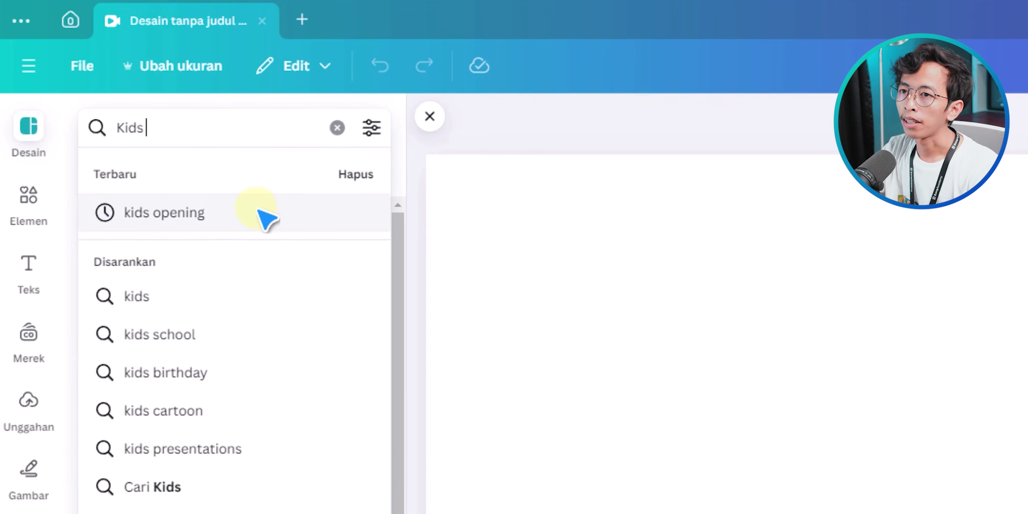
click(266, 215)
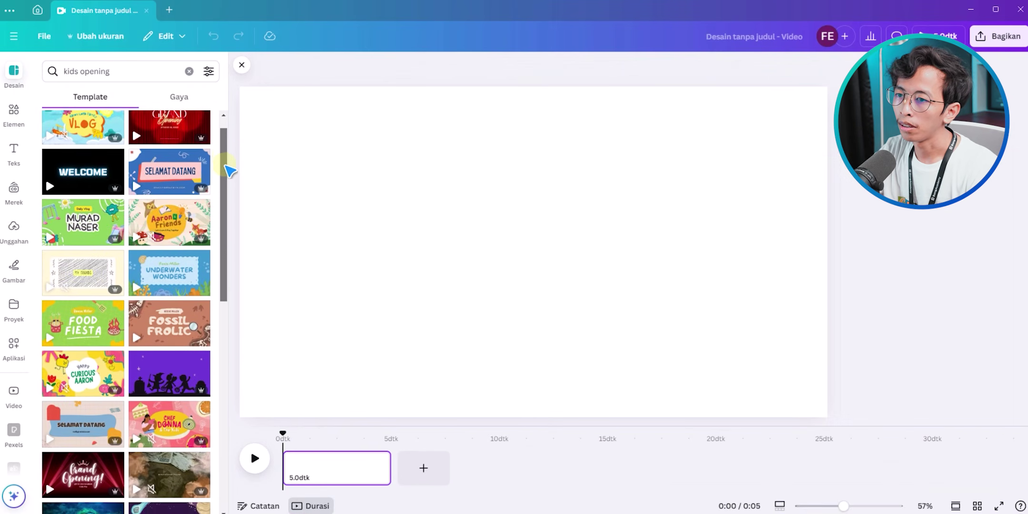
drag(385, 291, 386, 455)
drag(233, 272, 171, 96)
- Search the templates for "animal illustration" and apply the Colorful Illustration World Animal Day Video template to the page
click(114, 72)
text(Animal)
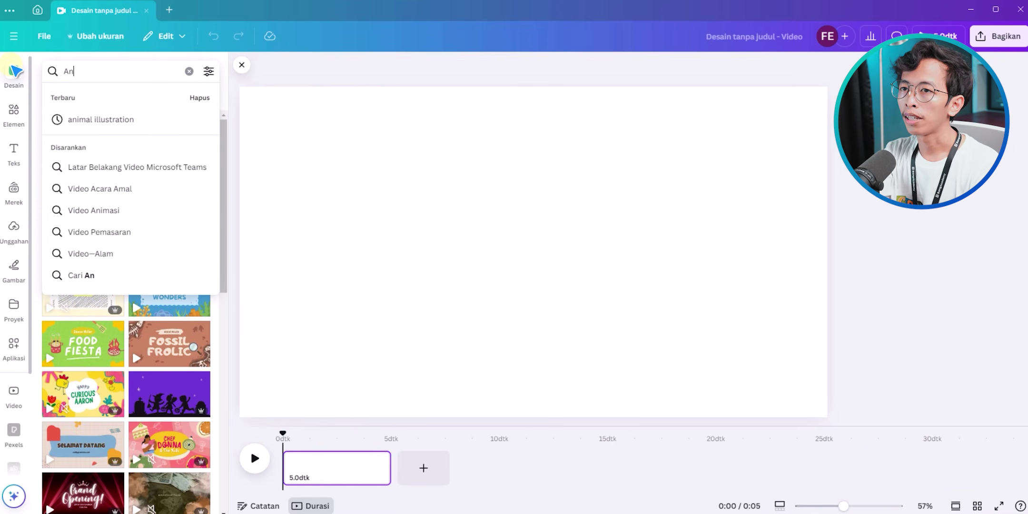
click(90, 121)
scroll(230, 155, down, 1)
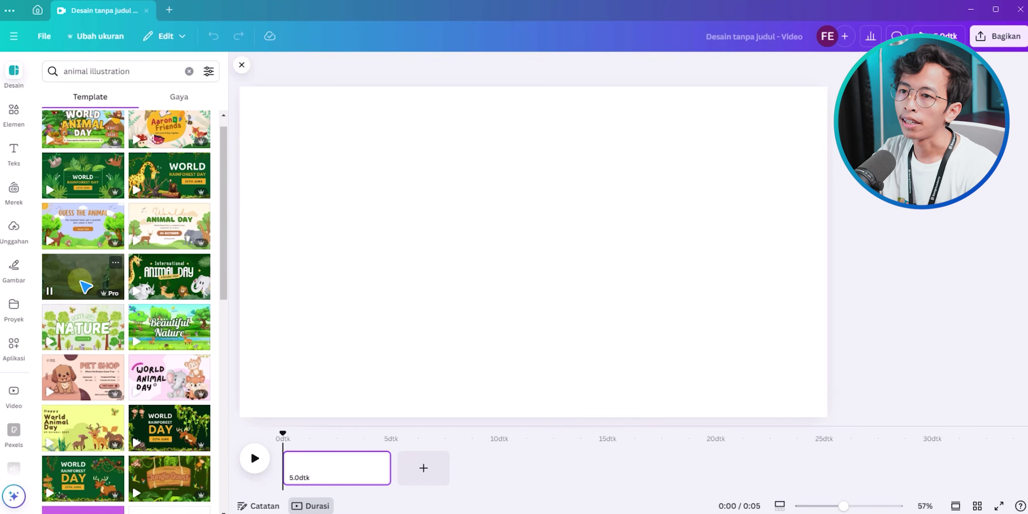
mouse_move(223, 213)
mouse_down()
mouse_move(227, 328)
mouse_move(227, 213)
mouse_up()
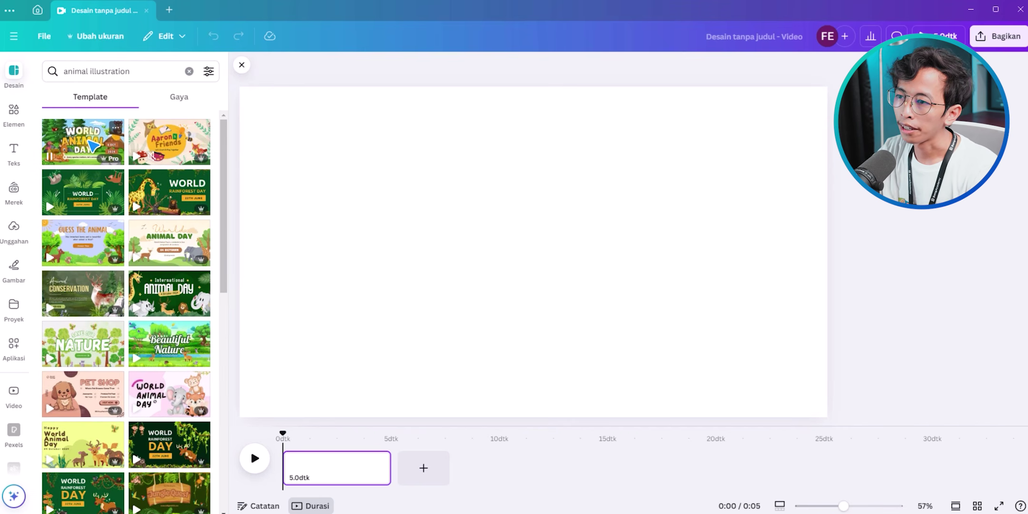
click(94, 146)
click(524, 328)
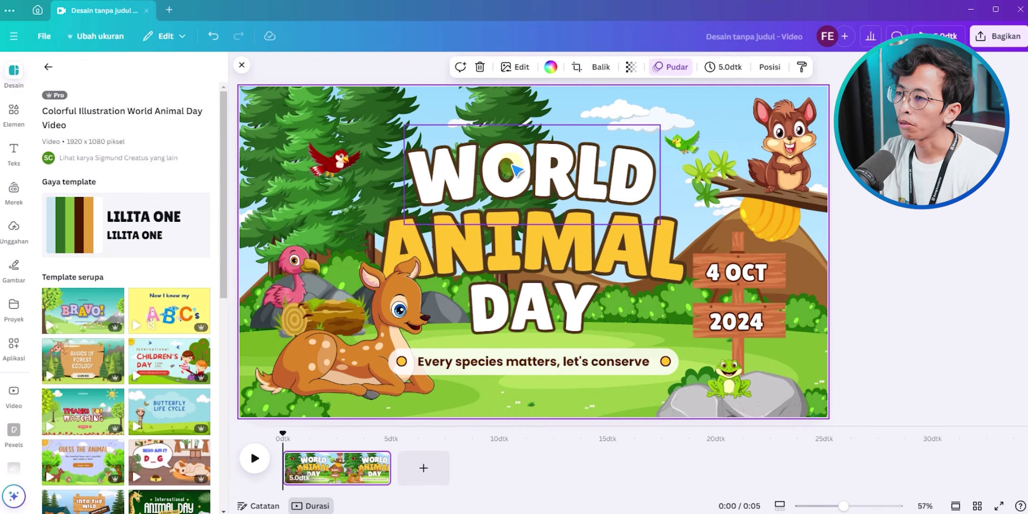
- Replace the three title lines of the opening page with "MENGENAL", "HURUF &" and "HEWAN"
click(506, 181)
click(506, 181)
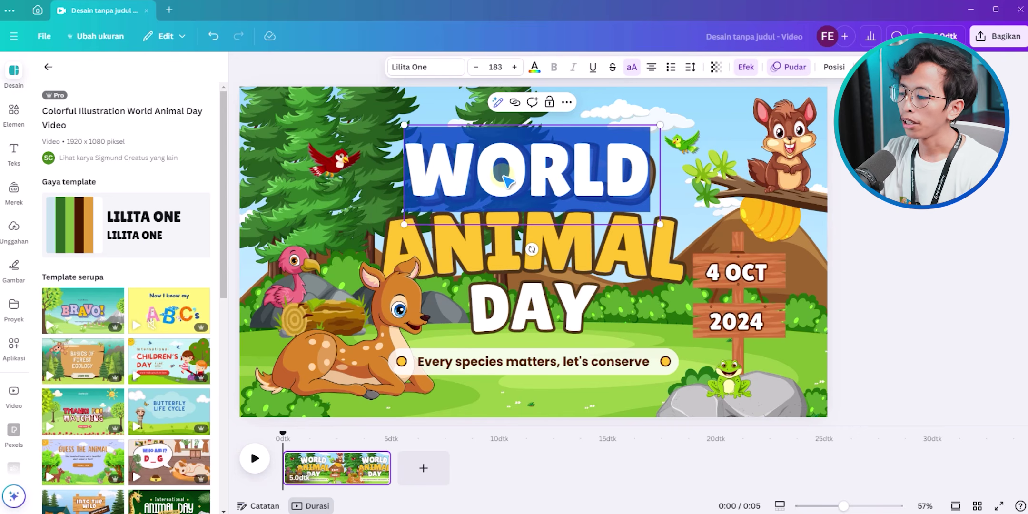
text(MENGENAL)
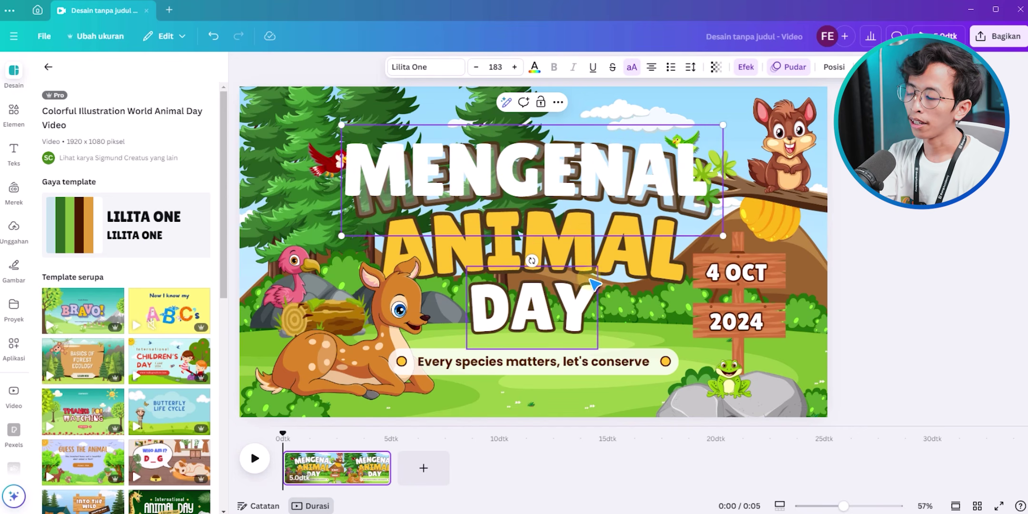
double_click(605, 252)
text(HURUF &)
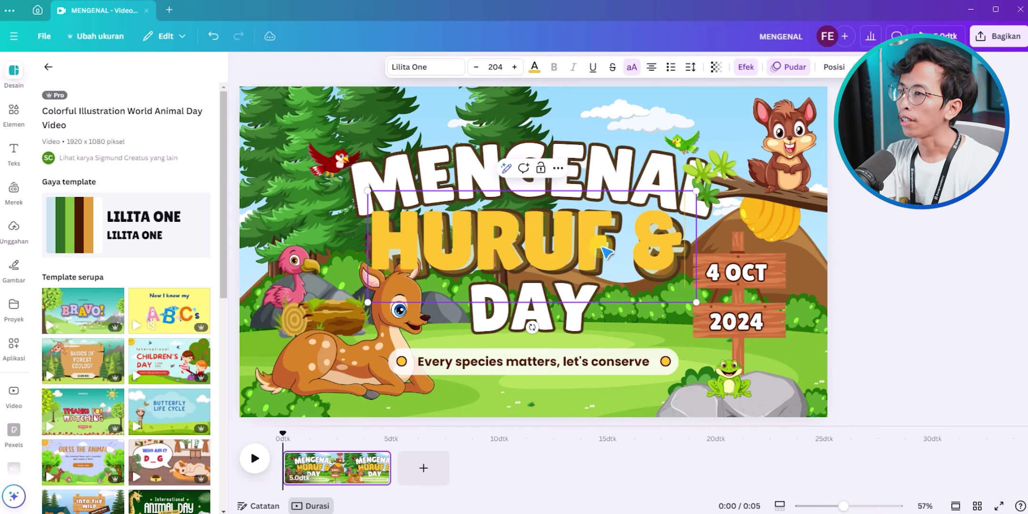
double_click(570, 323)
text(HEWAN)
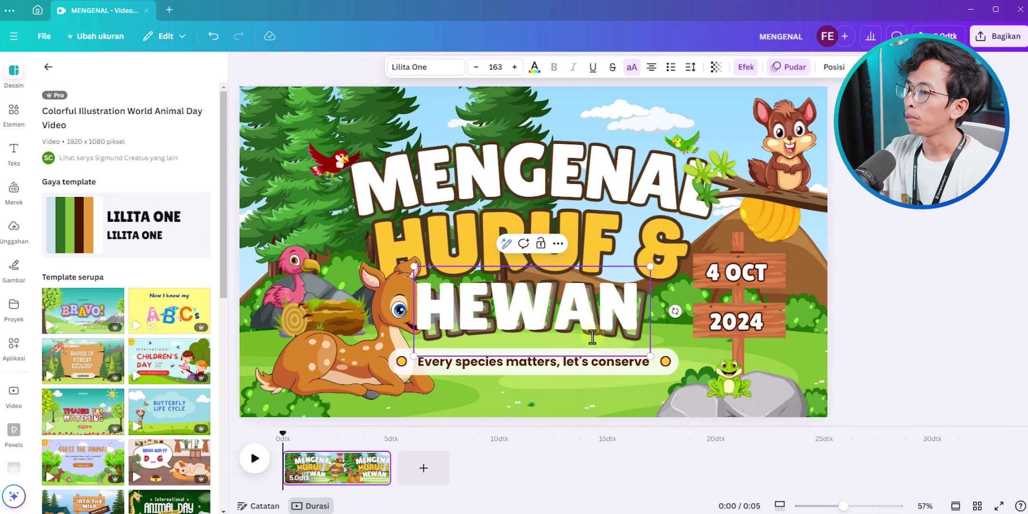
- Delete the tagline with its rounded strip and the date texts on the wooden sign
click(607, 367)
key(Delete)
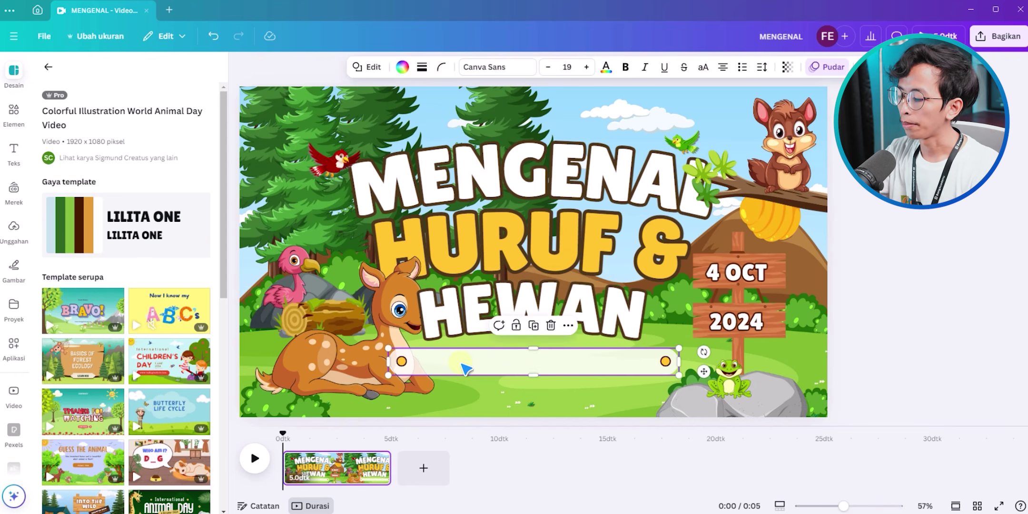
click(708, 328)
key(Delete)
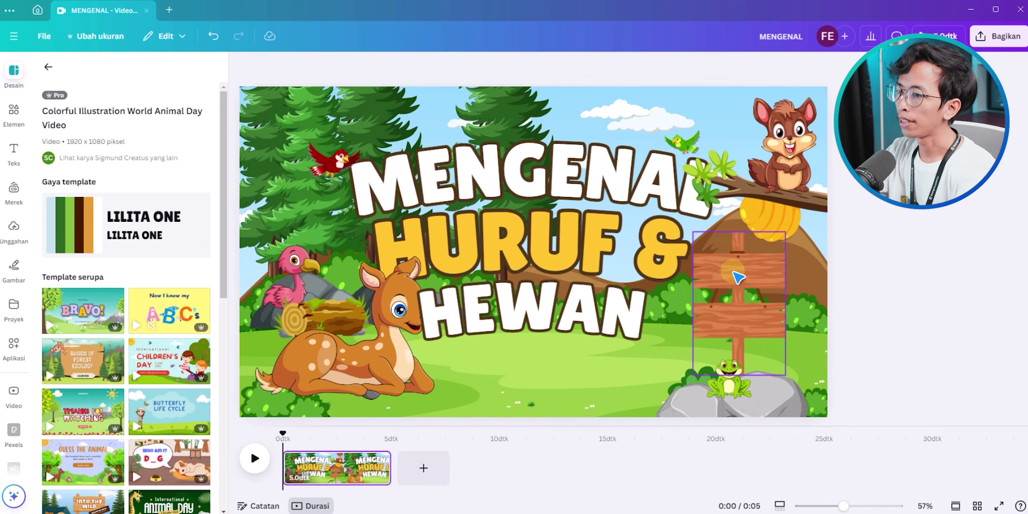
- Check the opening voice-over text in ChatGPT and add Opening.mp3 from the Suara folder to the opening page
click(325, 431)
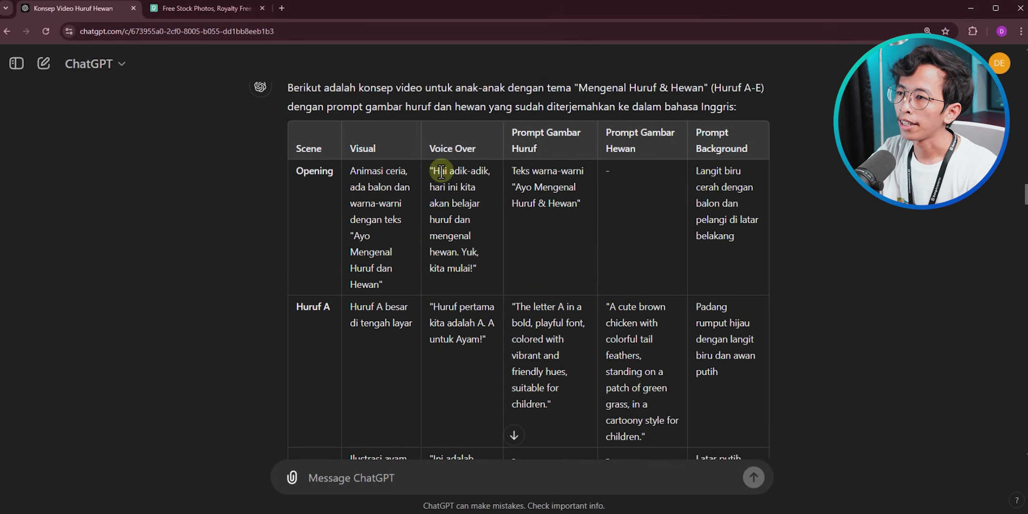
drag(435, 171, 490, 268)
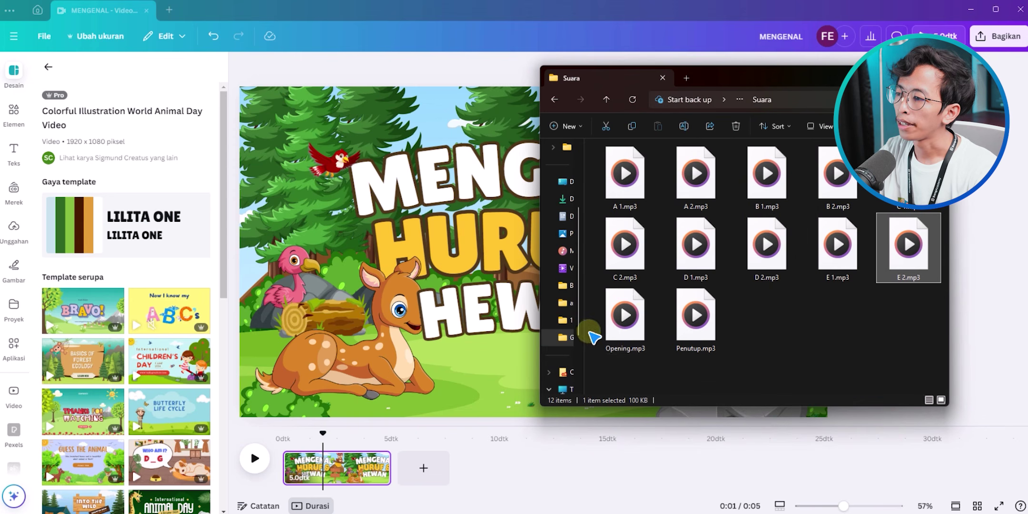
drag(621, 333, 338, 473)
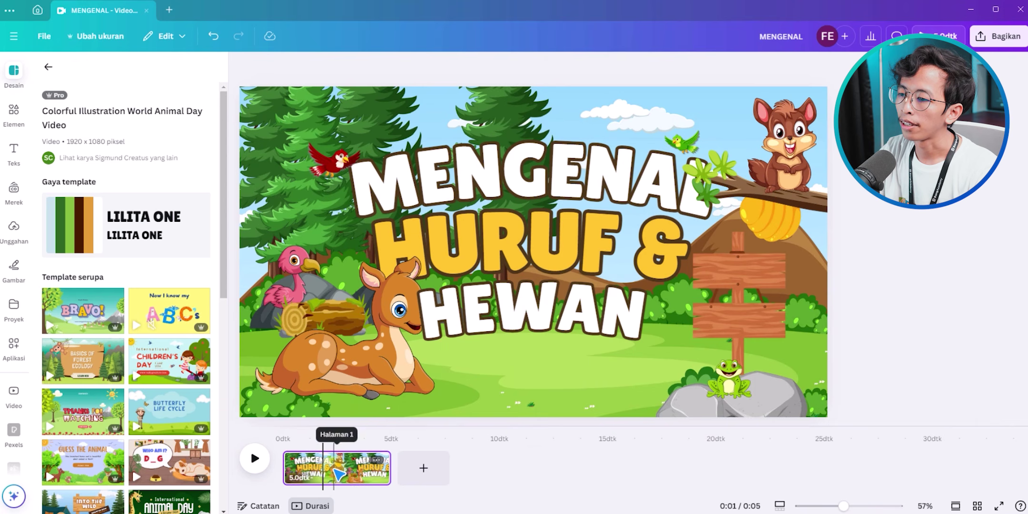
click(349, 455)
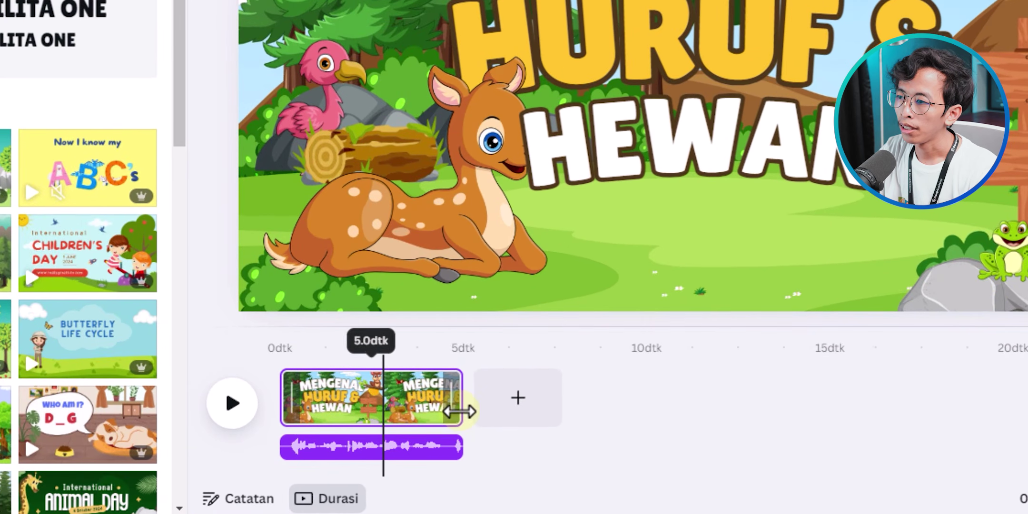
- Lengthen the opening voice-over to 6.3 s and the opening page to 6.9 s, and play it back
drag(391, 452, 418, 456)
mouse_move(508, 416)
mouse_down()
mouse_move(519, 417)
mouse_move(509, 417)
mouse_up()
drag(470, 447, 559, 459)
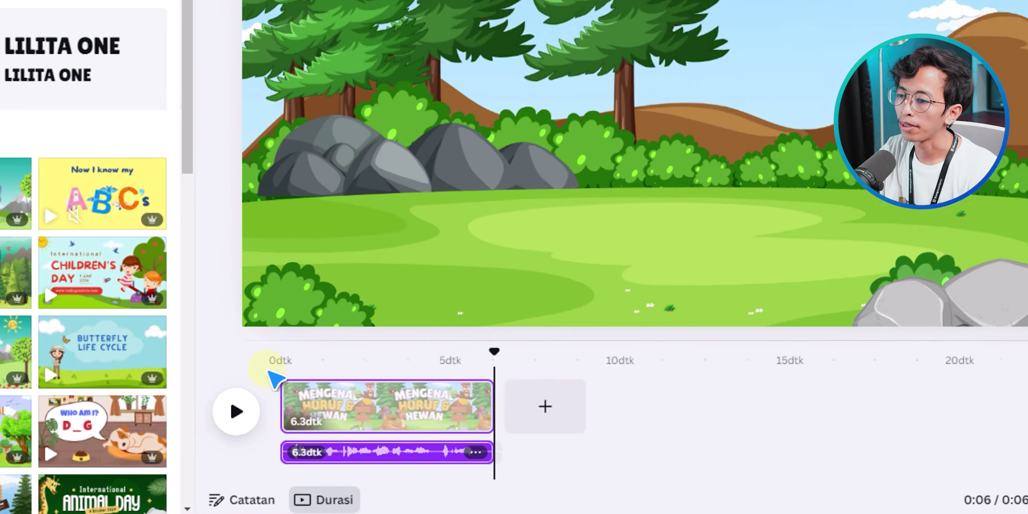
key(space)
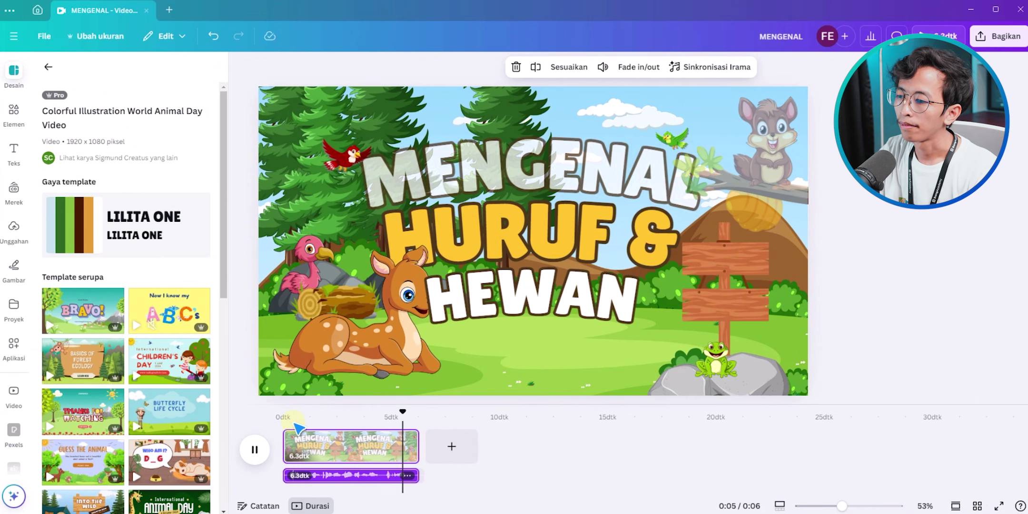
click(767, 351)
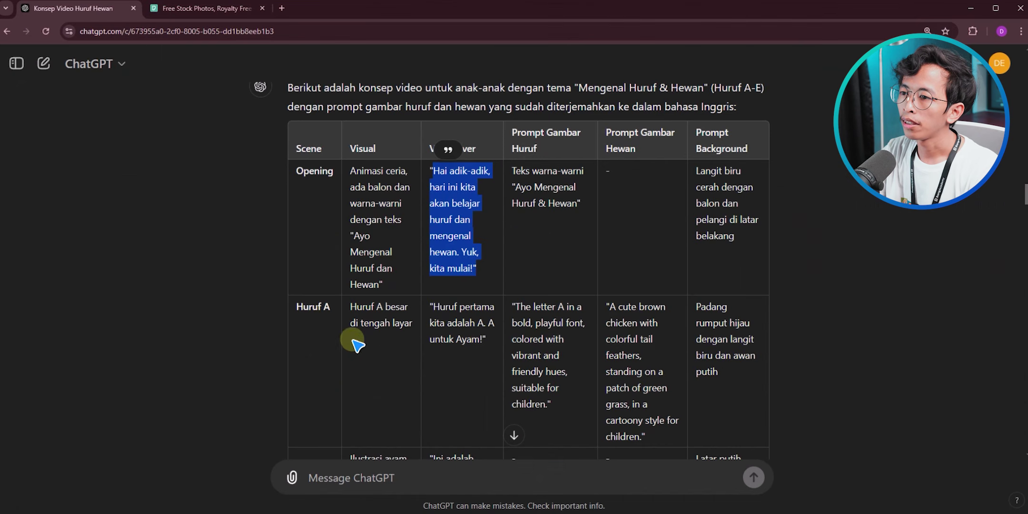
- Review the Huruf A scene's visual, voice-over and background in the ChatGPT concept table and return to Canva
click(314, 311)
scroll(331, 307, down, 1)
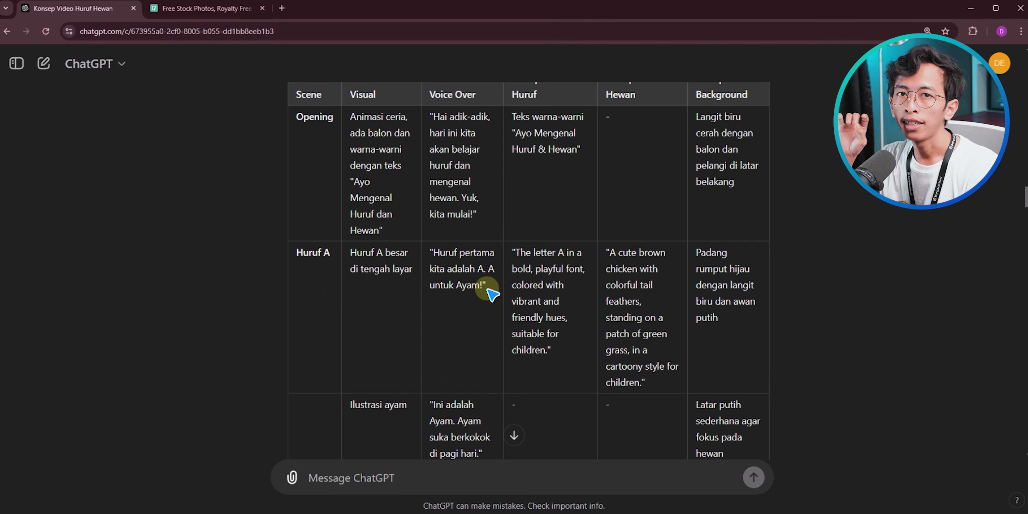
click(972, 8)
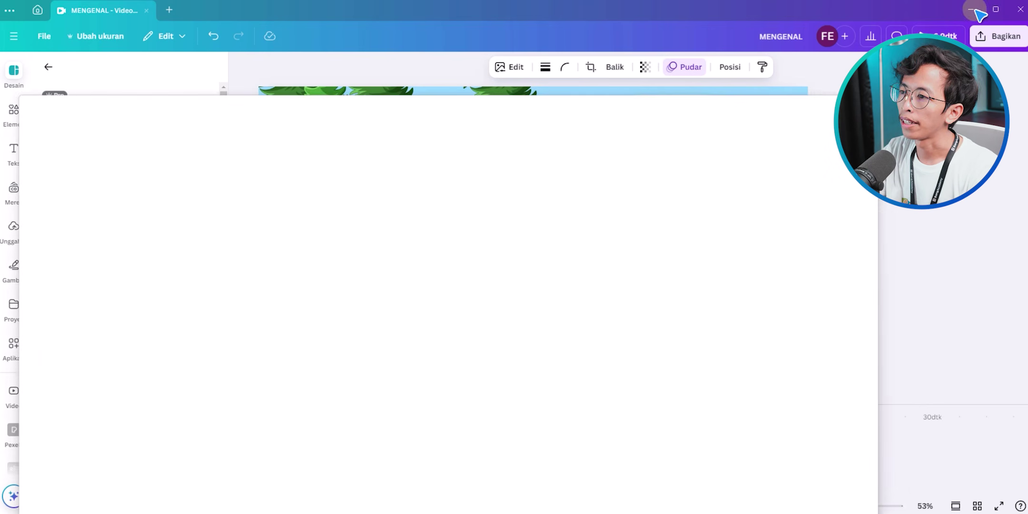
- Add a blank page after the opening and place Background A.jpg from the Gambar folder on it
drag(406, 412, 414, 416)
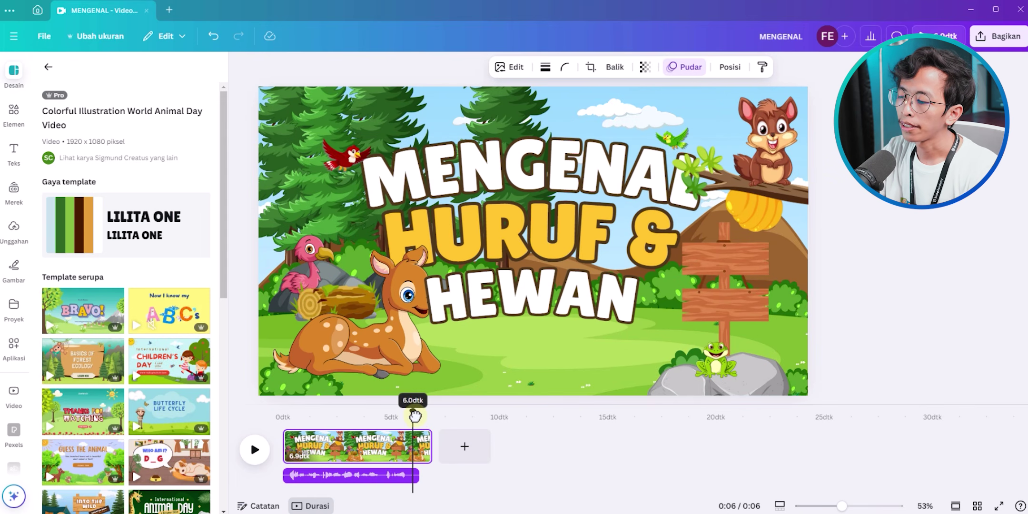
click(464, 447)
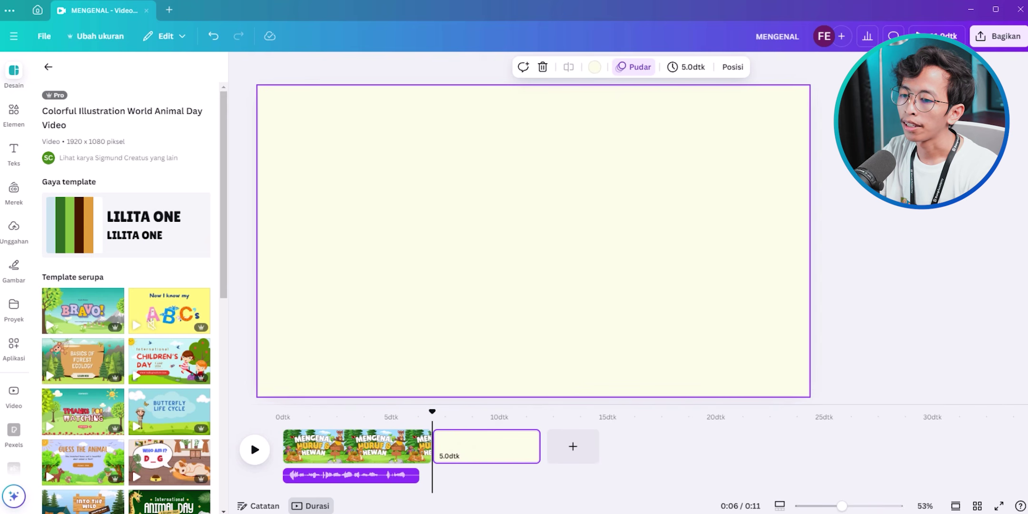
key(alt+Tab)
key(alt+Up)
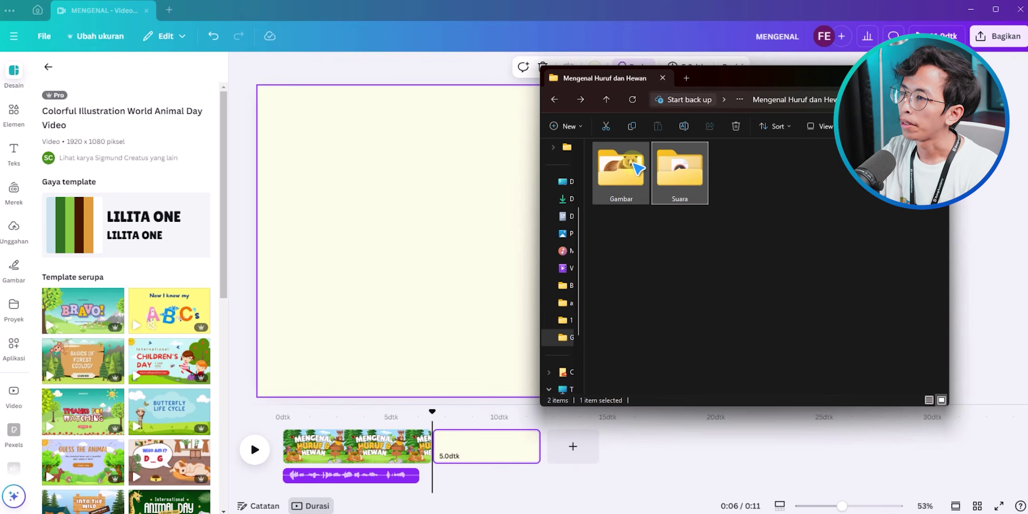
double_click(635, 167)
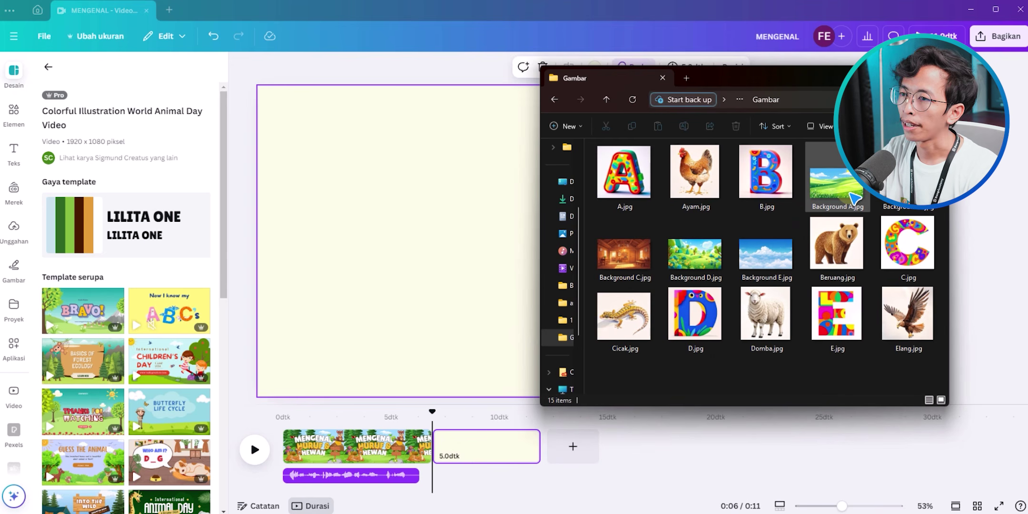
drag(854, 199, 305, 210)
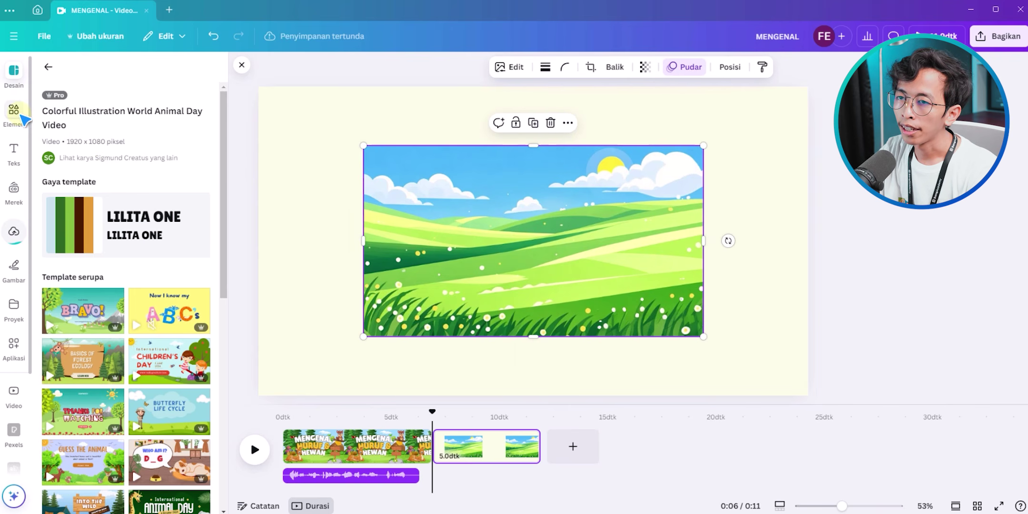
- Enlarge the meadow background image so it covers the whole second page
click(13, 112)
scroll(126, 333, down, 5)
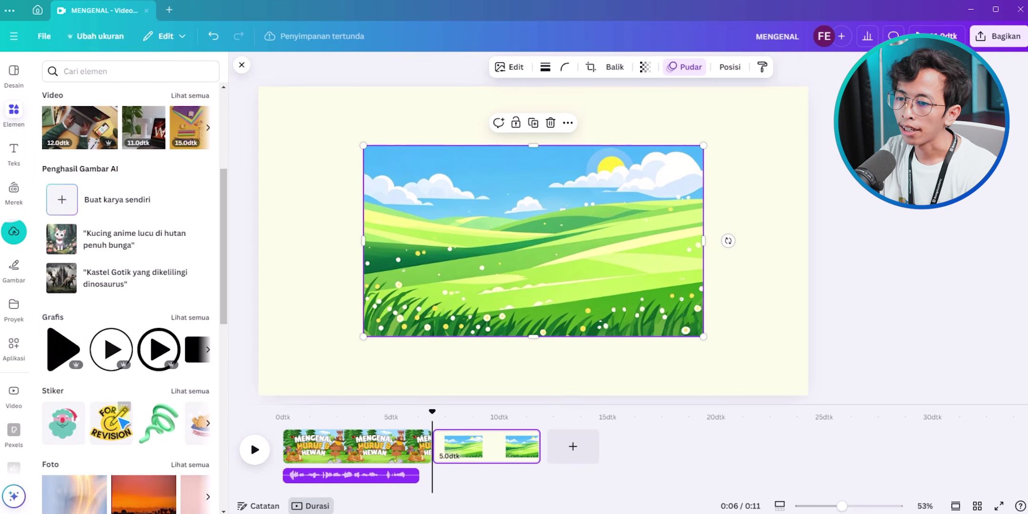
scroll(126, 295, down, 3)
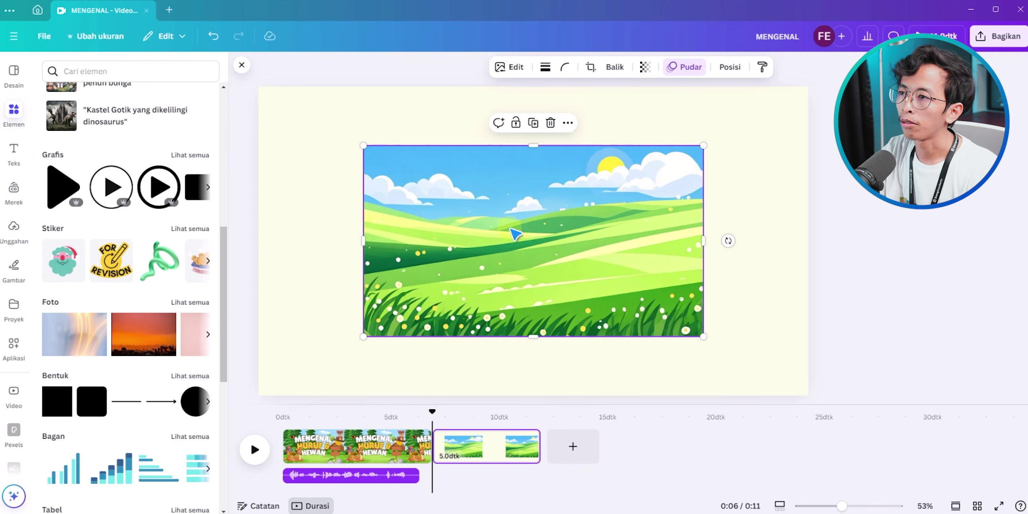
drag(514, 231, 403, 169)
drag(598, 277, 809, 395)
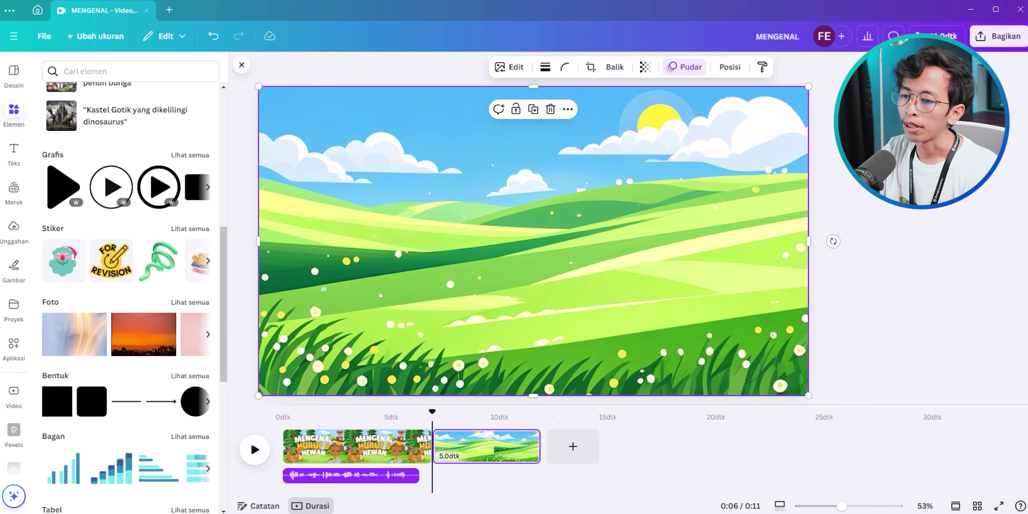
- Place A.jpg and Ayam.jpg from the Gambar folder side by side on the meadow page, with the letter before the hen
key(alt+Tab)
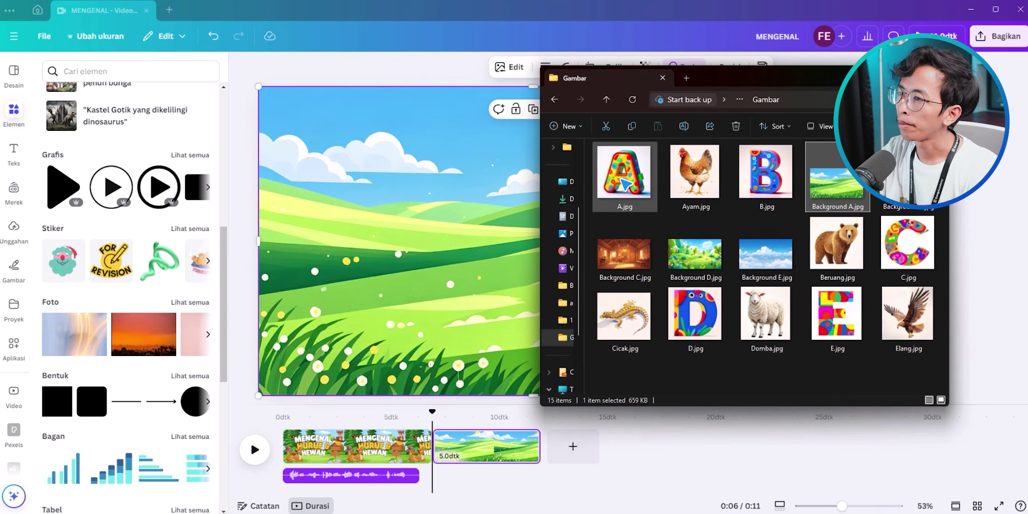
drag(623, 176, 378, 202)
key(alt+Tab)
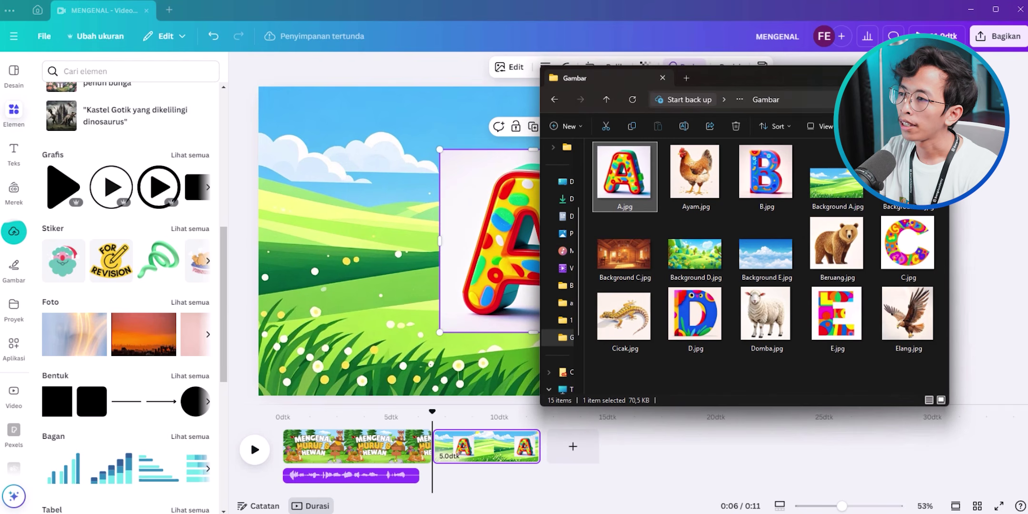
drag(699, 213, 525, 166)
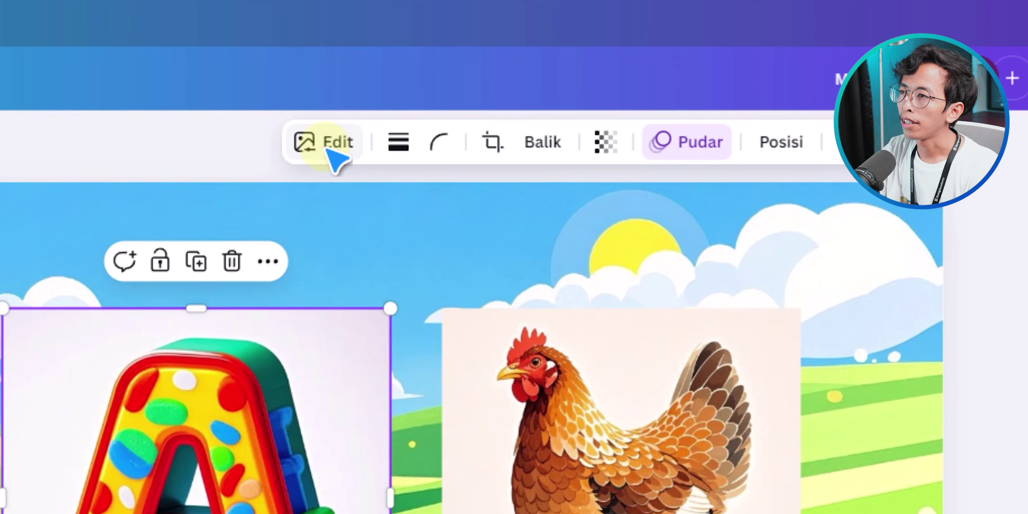
- Remove the backgrounds of the letter A and hen images with Penghapus LB
click(325, 149)
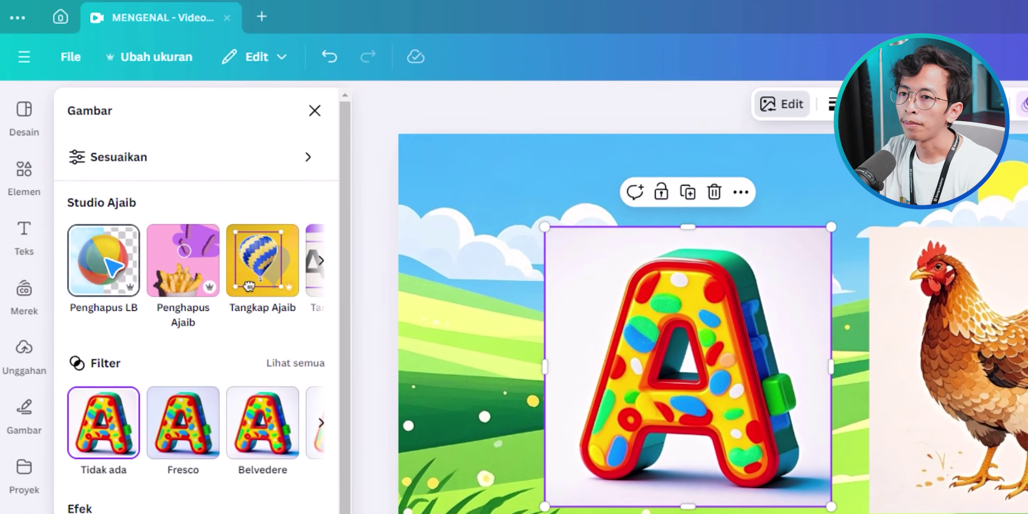
click(104, 261)
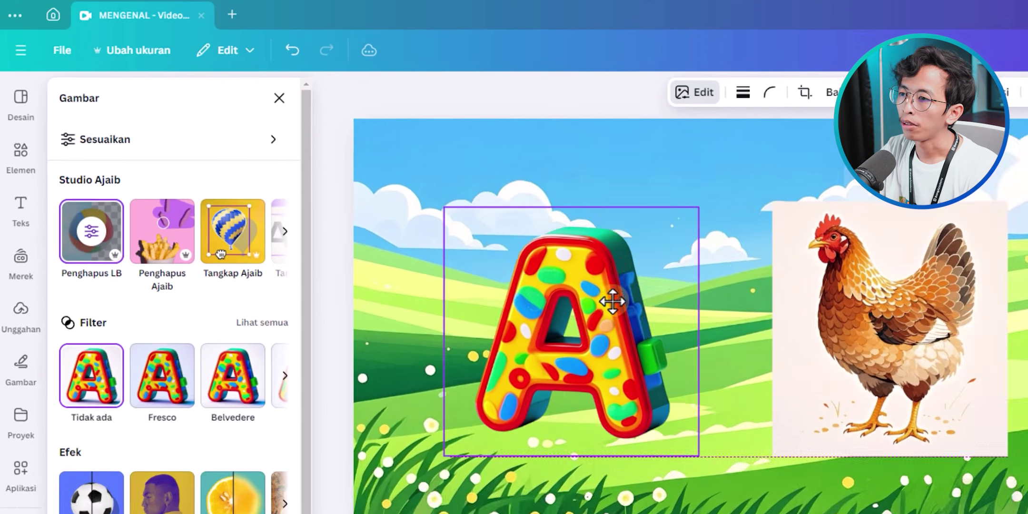
drag(612, 300, 628, 298)
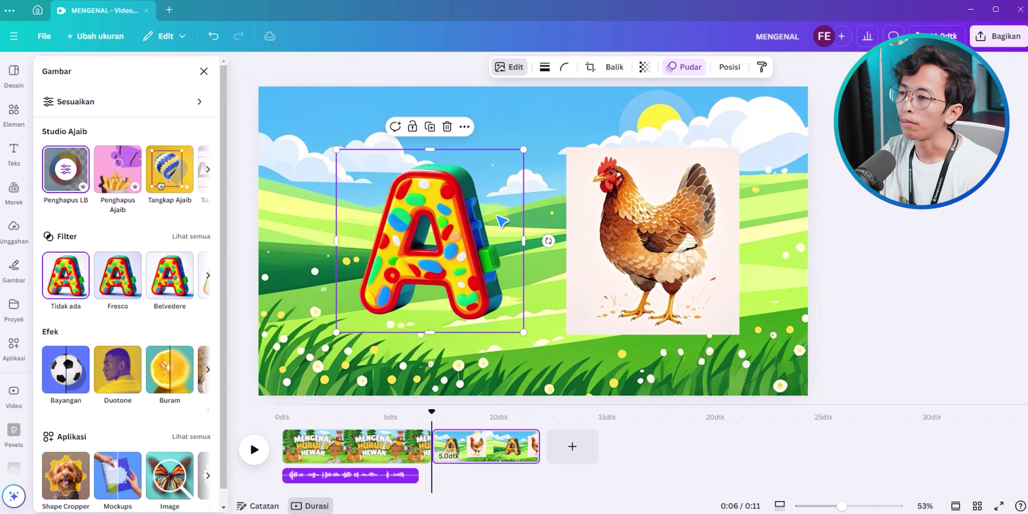
click(609, 216)
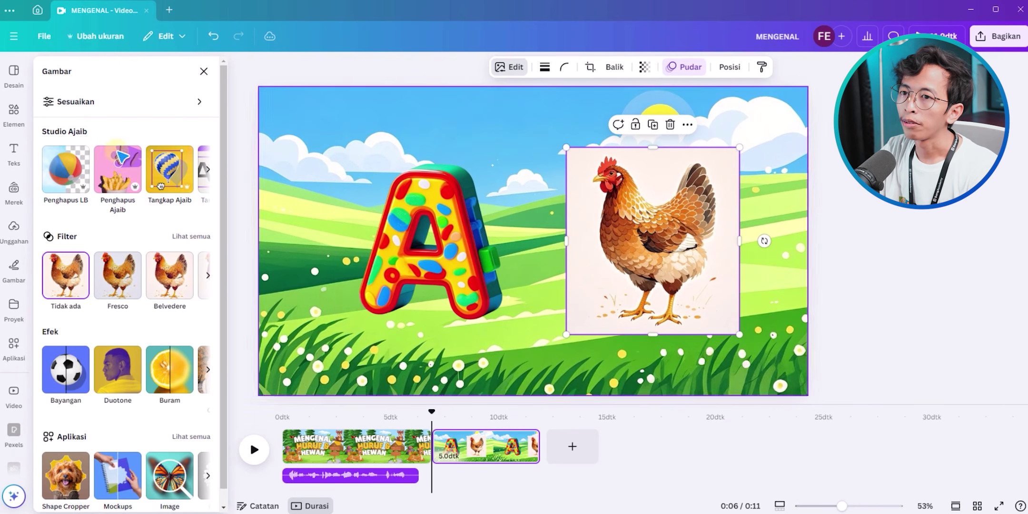
click(65, 169)
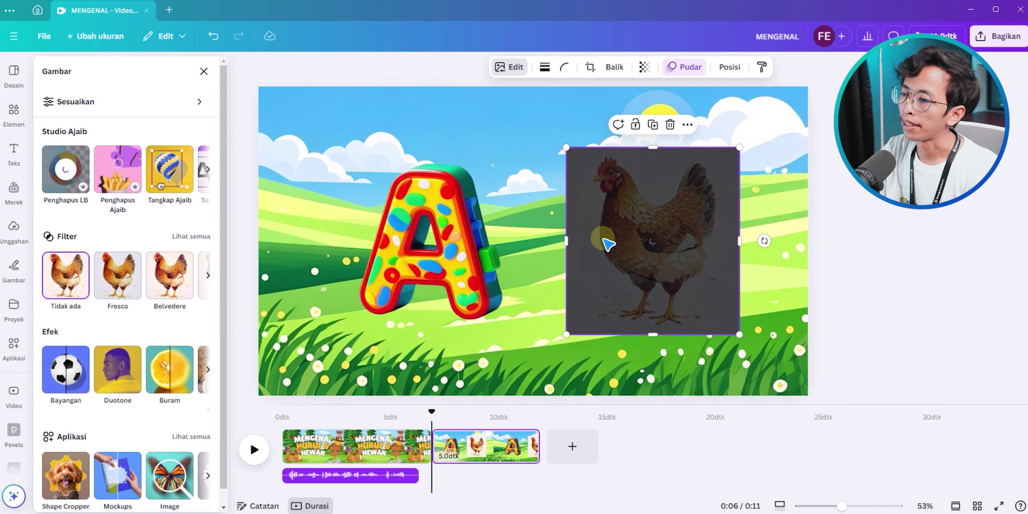
- Centre the letter A and the hen together on the page and deselect them
key(ctrl+a)
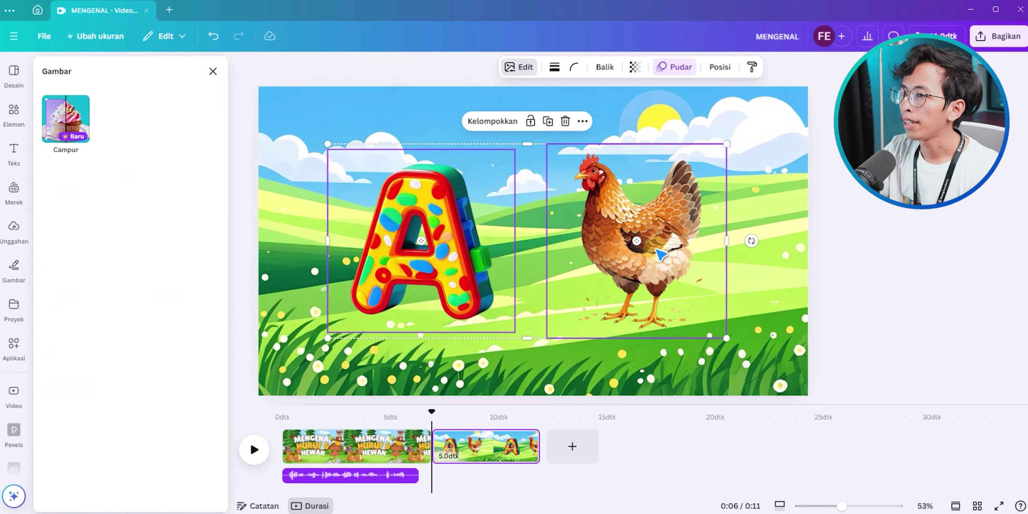
click(542, 363)
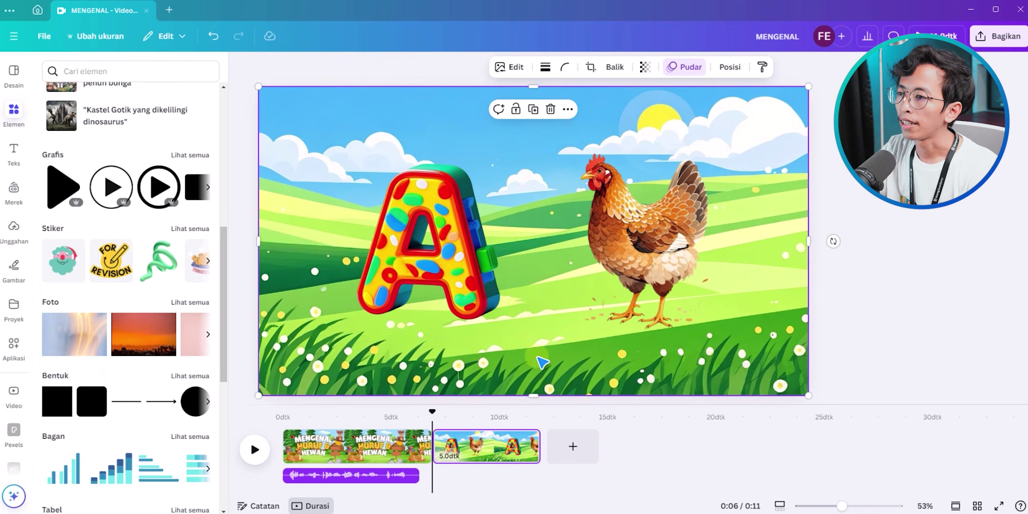
click(473, 275)
click(658, 273)
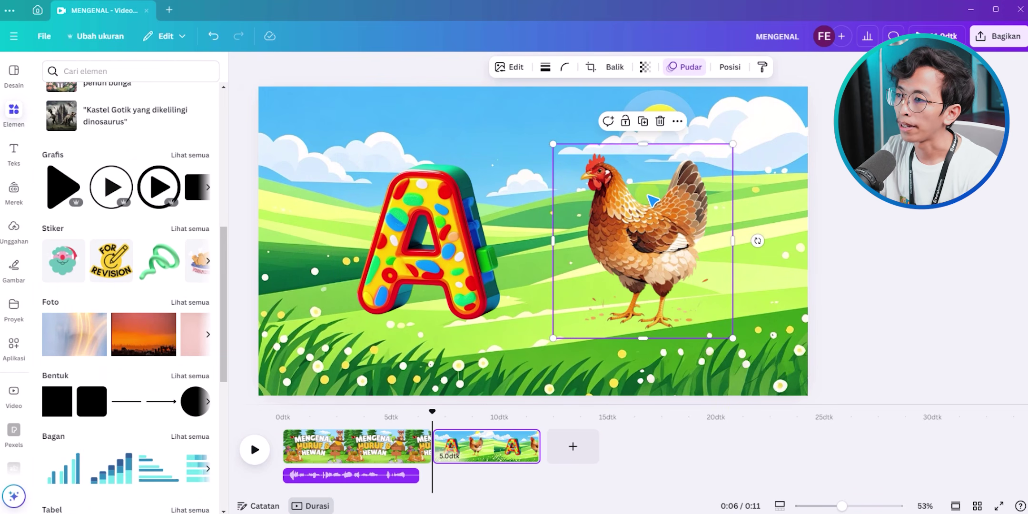
click(984, 261)
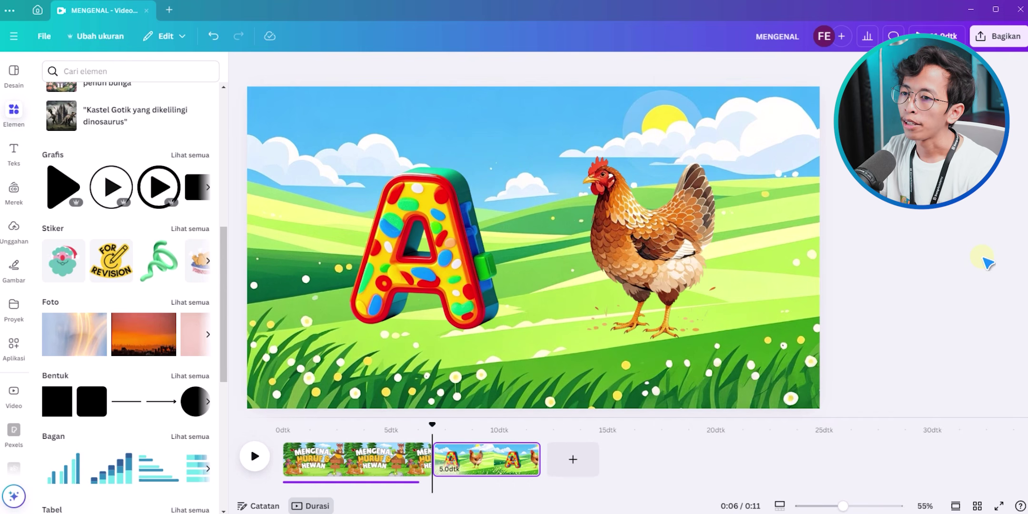
- Apply the Timbul animation to the letter A with Saat masuk and a lower Kecepatan
click(458, 245)
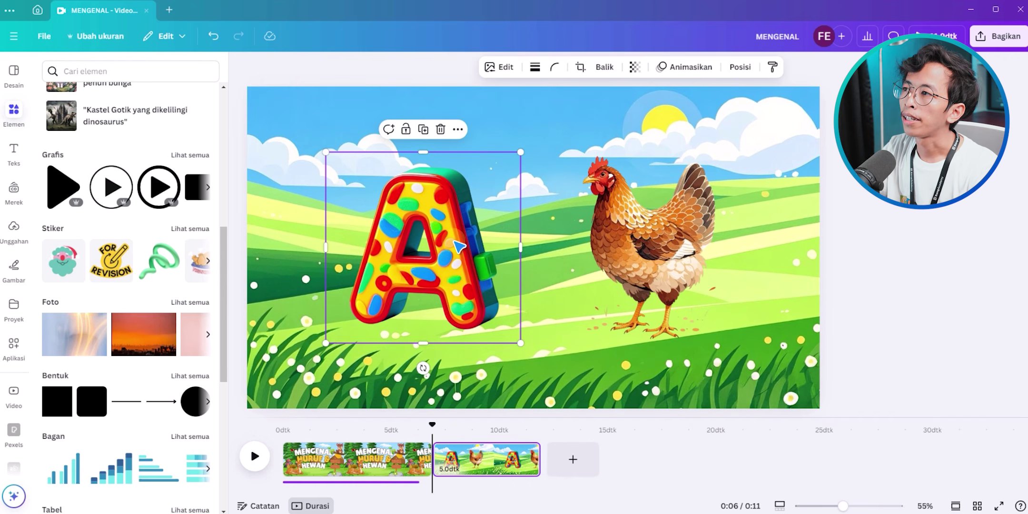
click(699, 71)
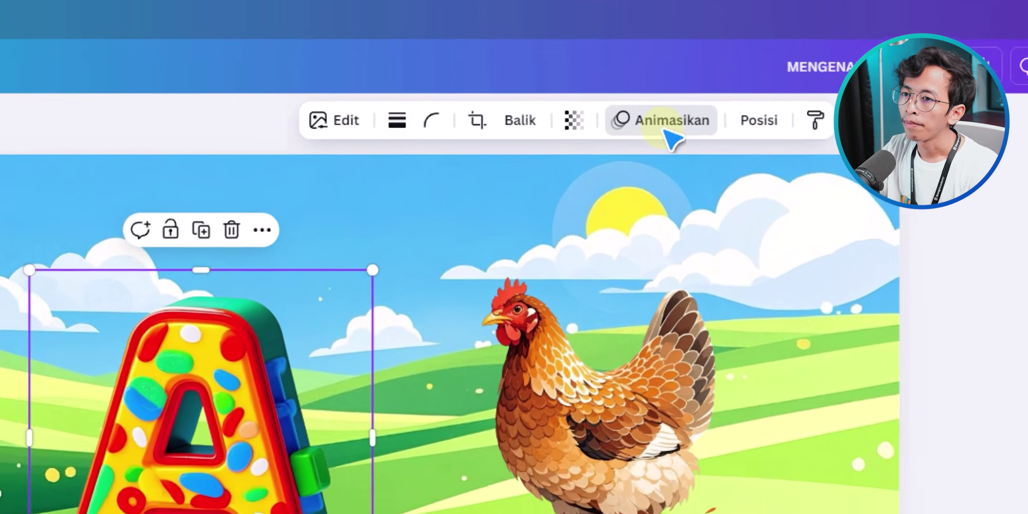
click(659, 152)
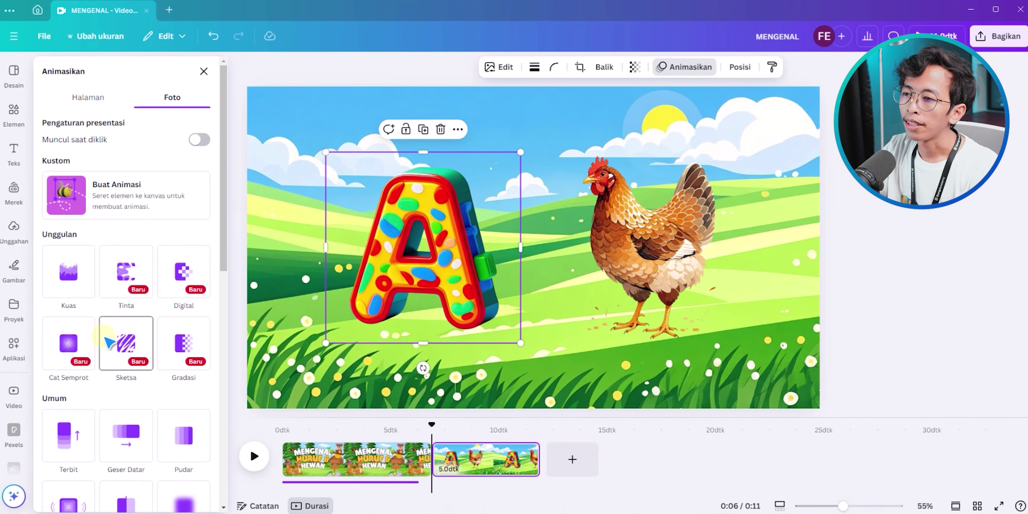
click(124, 345)
scroll(126, 357, down, 4)
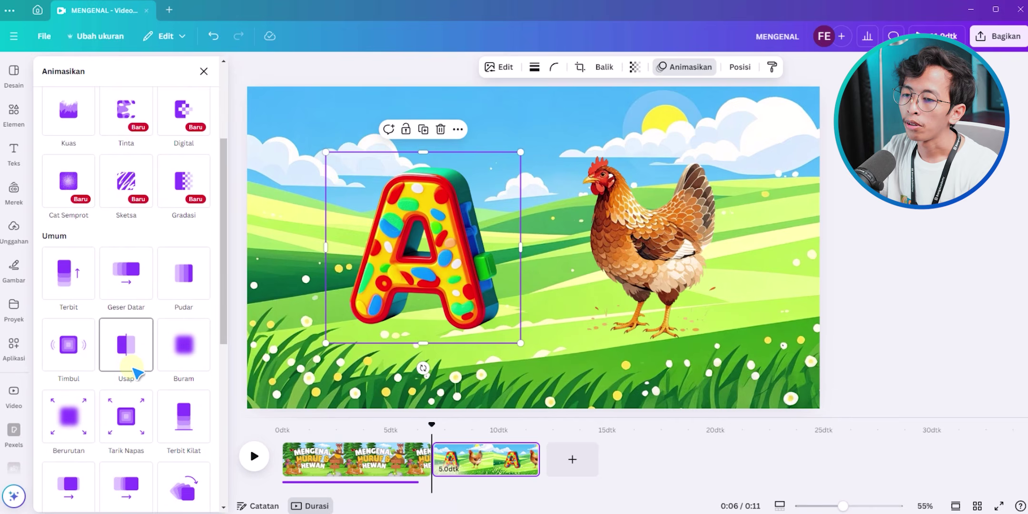
click(79, 353)
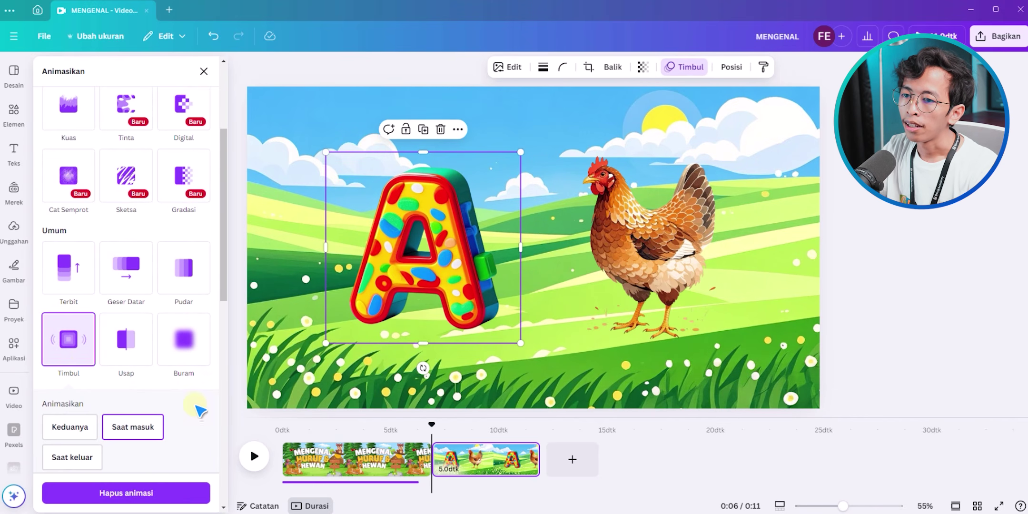
scroll(197, 404, down, 3)
click(143, 315)
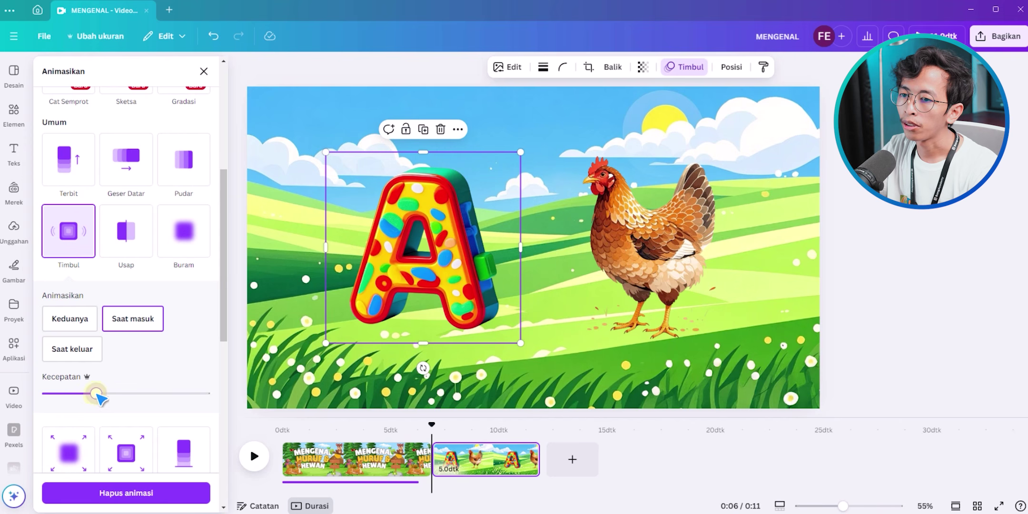
drag(97, 393, 87, 395)
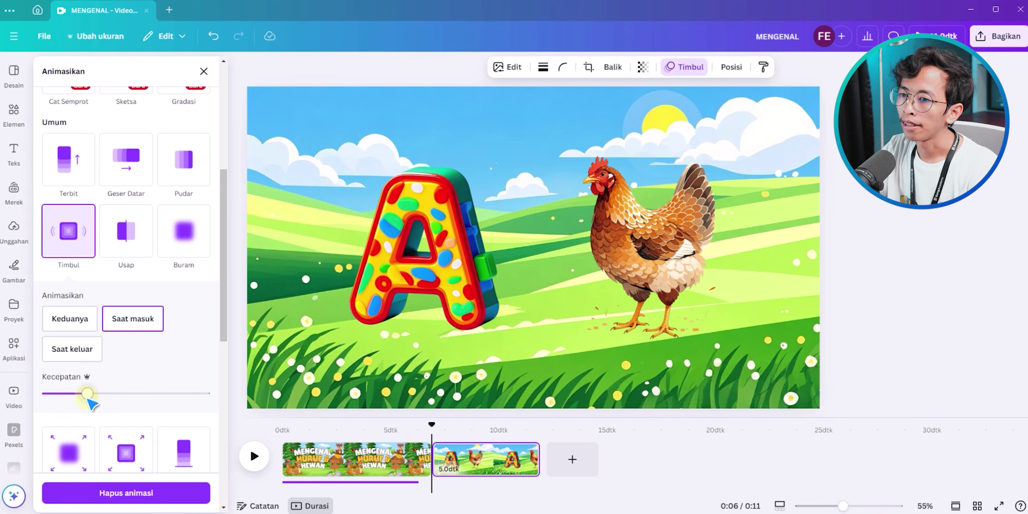
- Apply the same Timbul entrance animation to the hen, lowering its Kecepatan to match the letter A
click(669, 251)
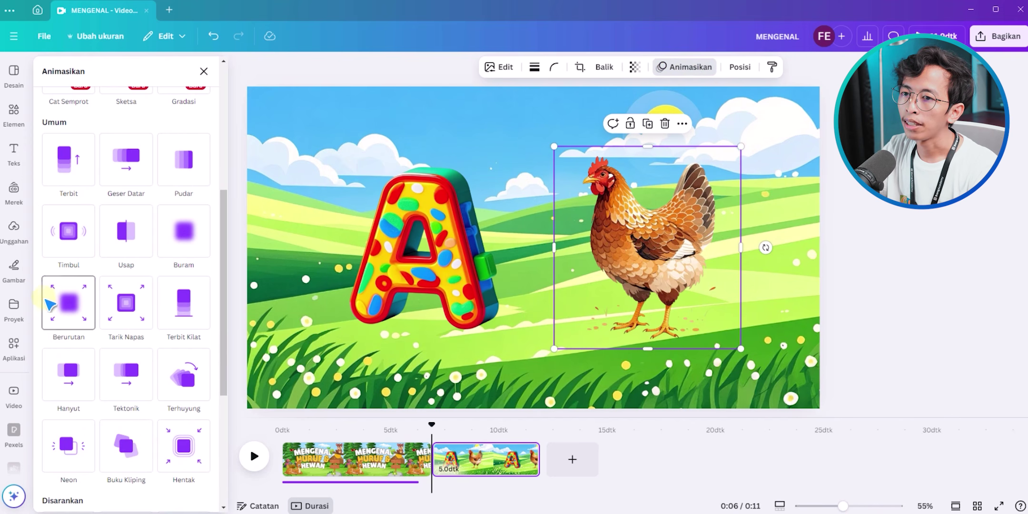
click(70, 233)
drag(122, 393, 87, 394)
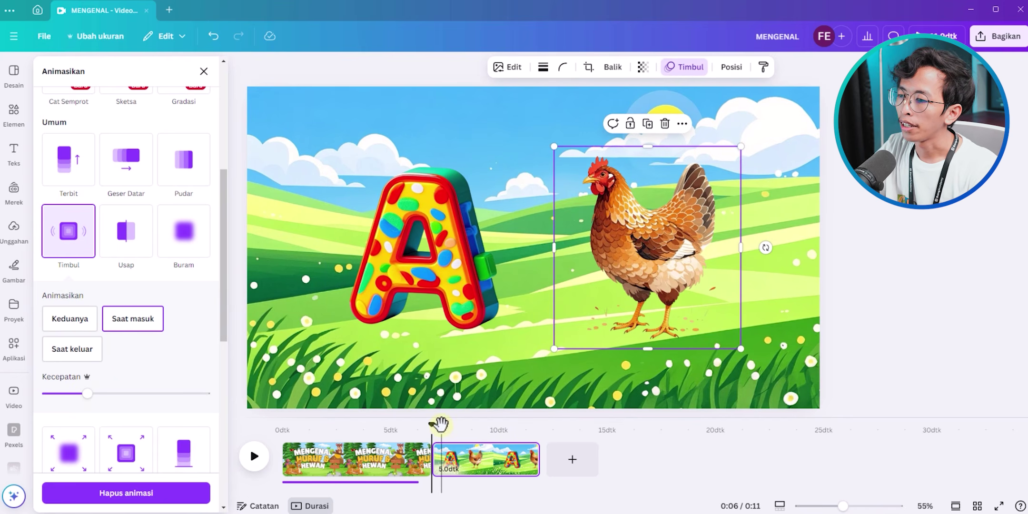
- Add the voice-over A 1.mp3 from the Suara folder to the letter A page
drag(435, 424, 468, 430)
key(alt+Tab)
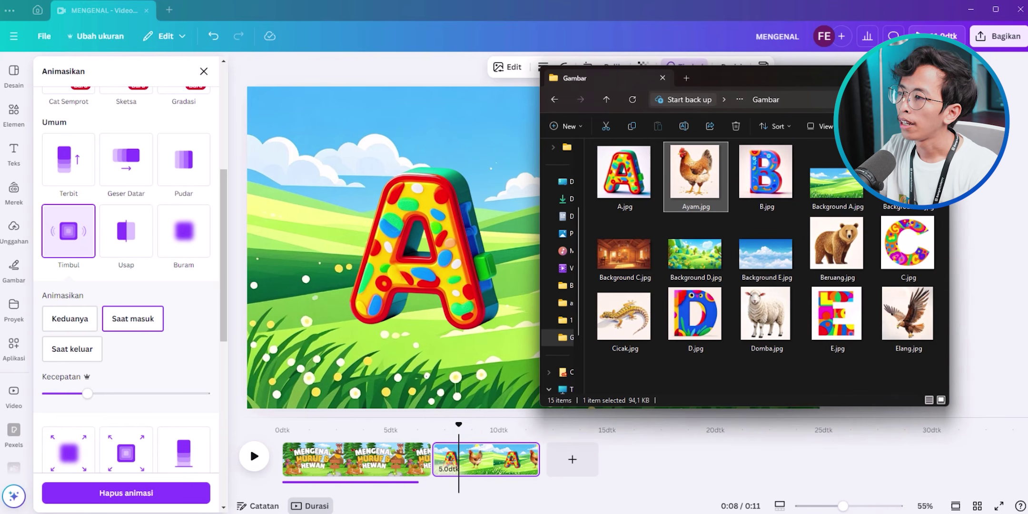
key(alt+Up)
click(685, 183)
double_click(690, 188)
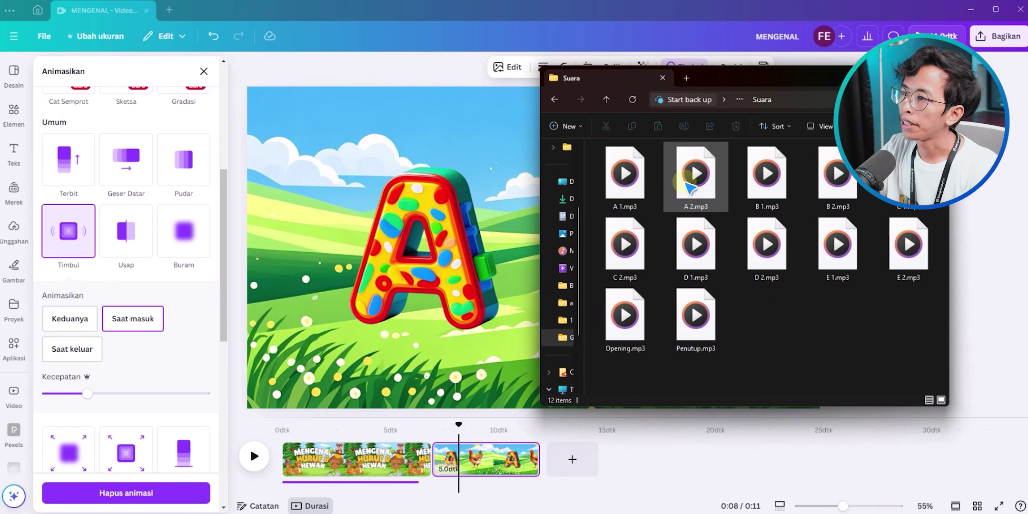
drag(629, 177, 481, 455)
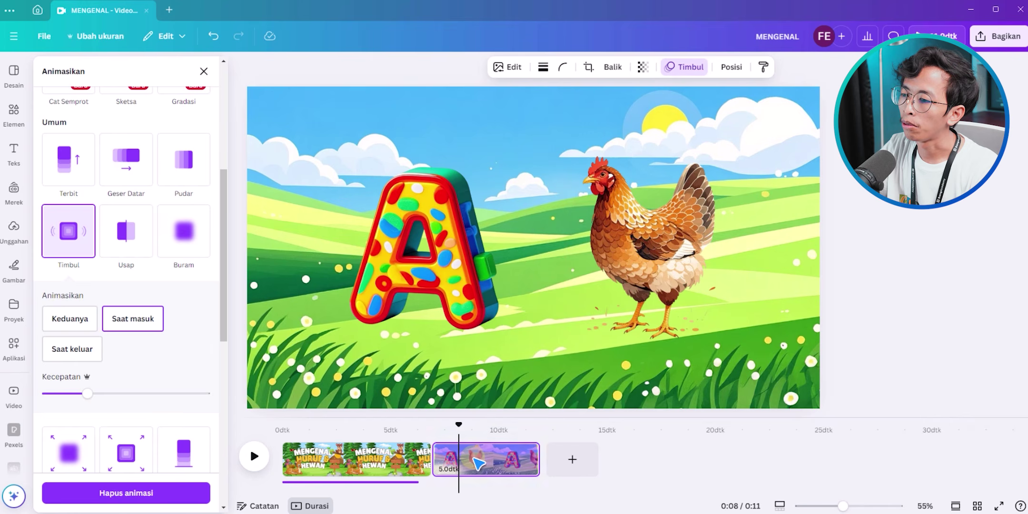
- Play back the letter A scene to compare the voice-over with when the letter and hen appear
click(255, 455)
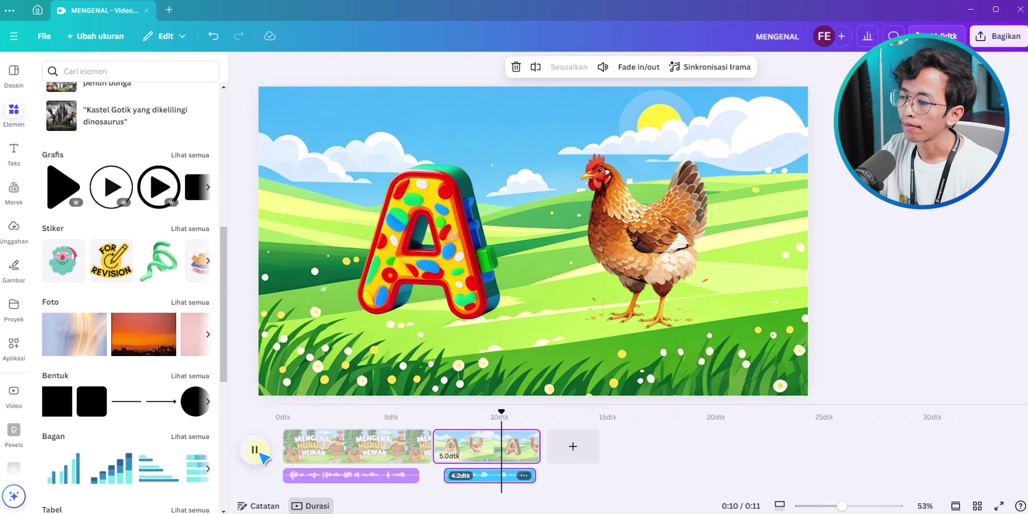
click(259, 453)
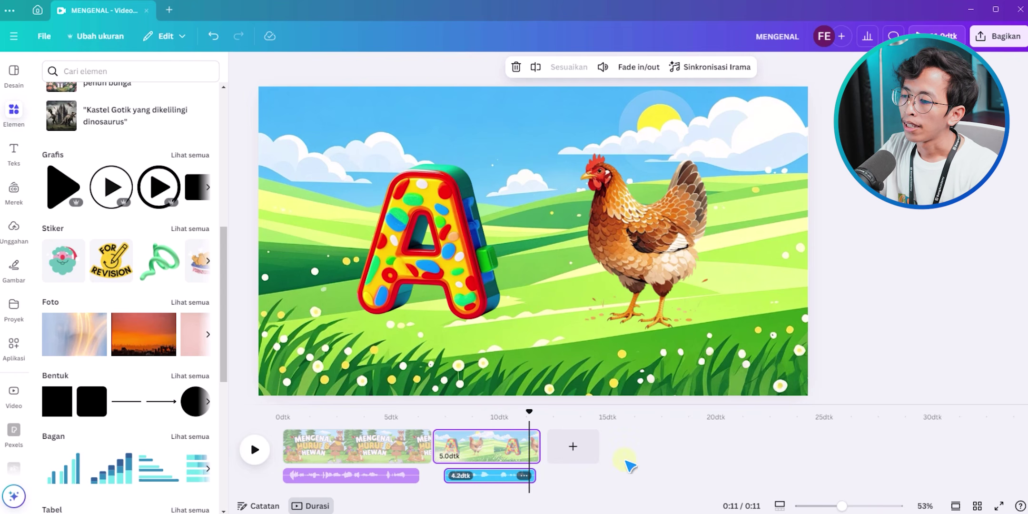
click(442, 419)
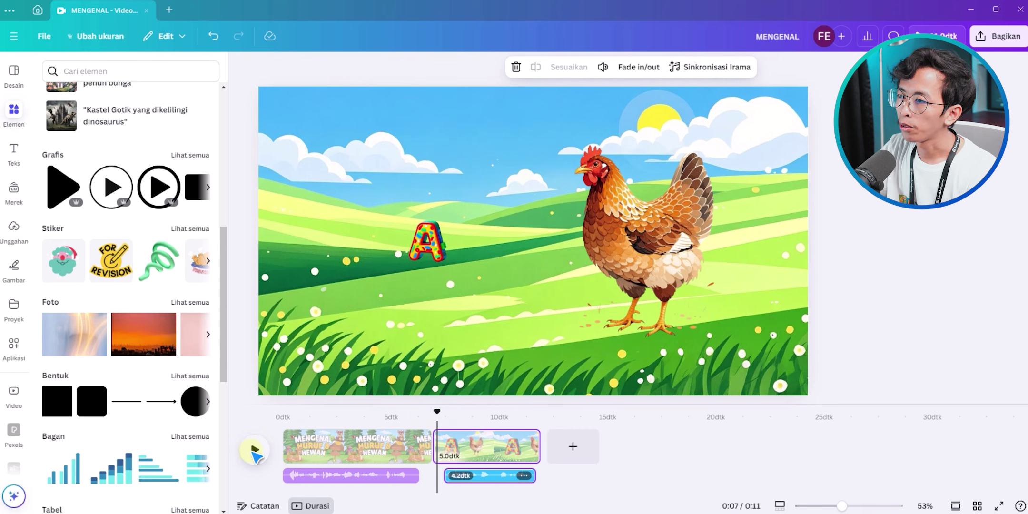
click(255, 451)
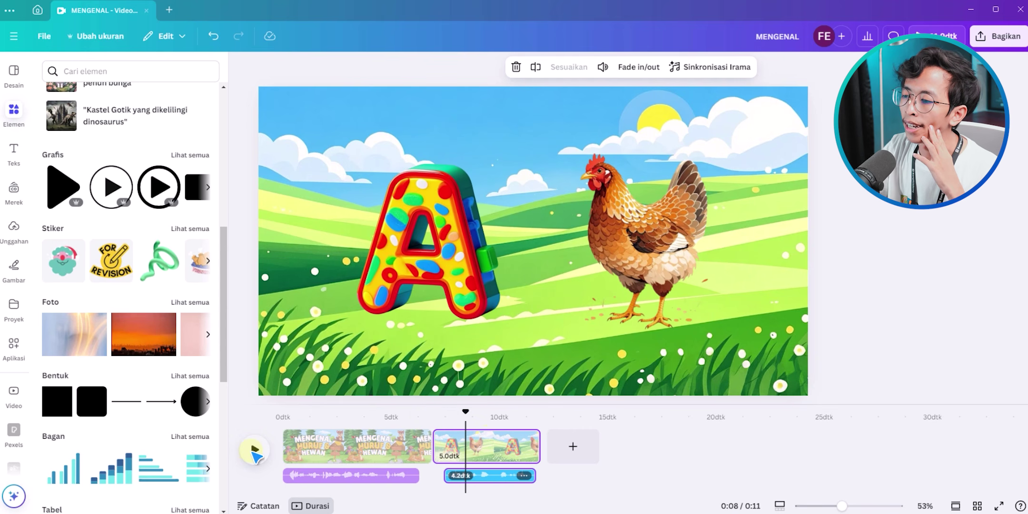
drag(465, 414, 493, 418)
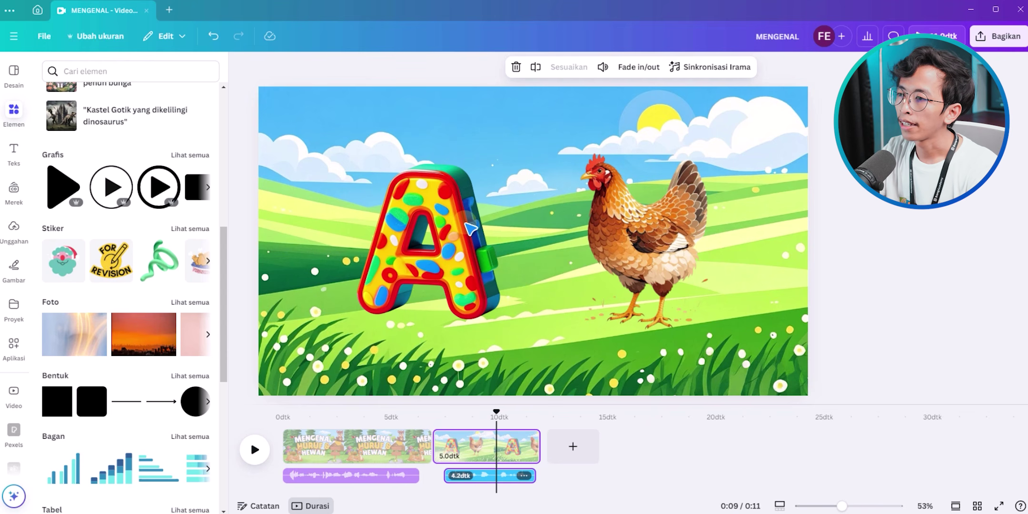
- Show the letter A's element timing and trim its start so it appears when the voice-over begins
click(441, 211)
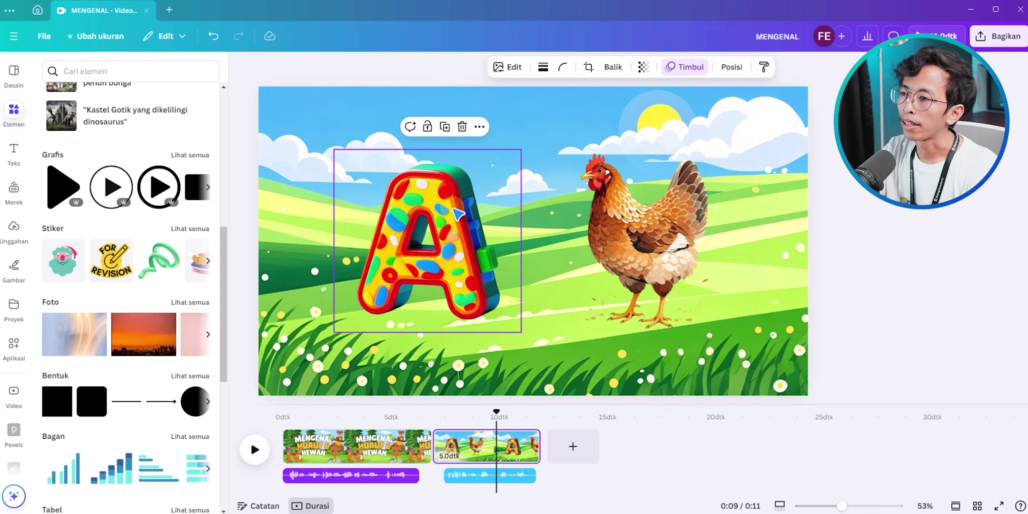
right_click(455, 213)
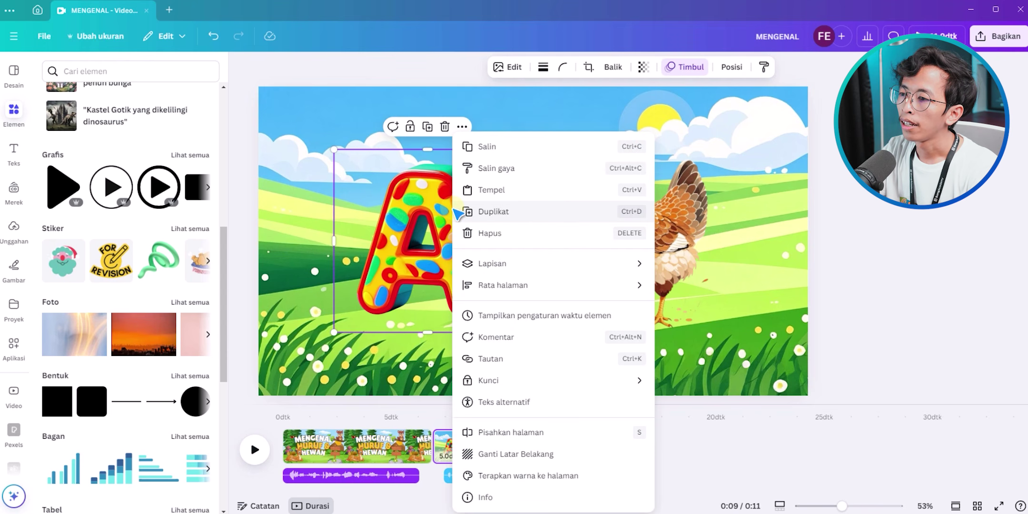
click(536, 323)
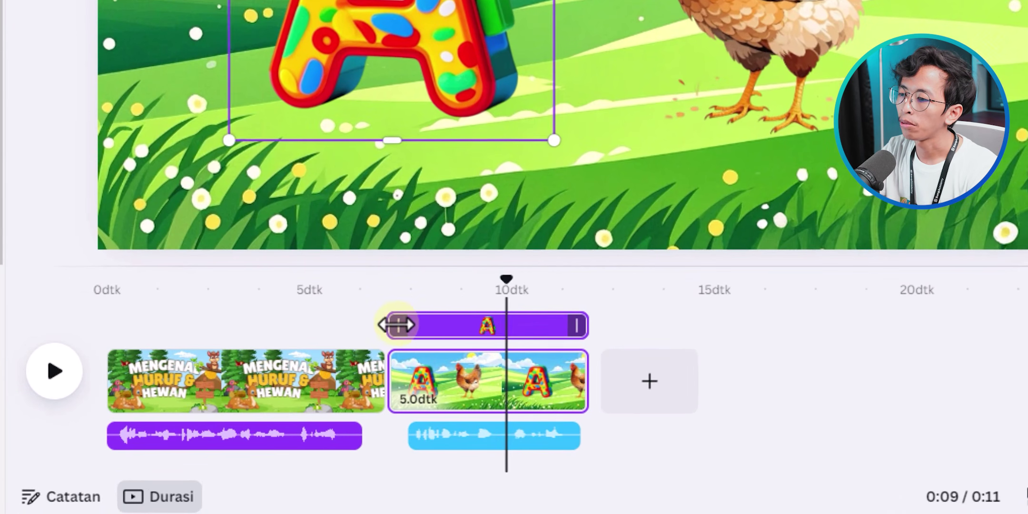
drag(434, 414, 445, 416)
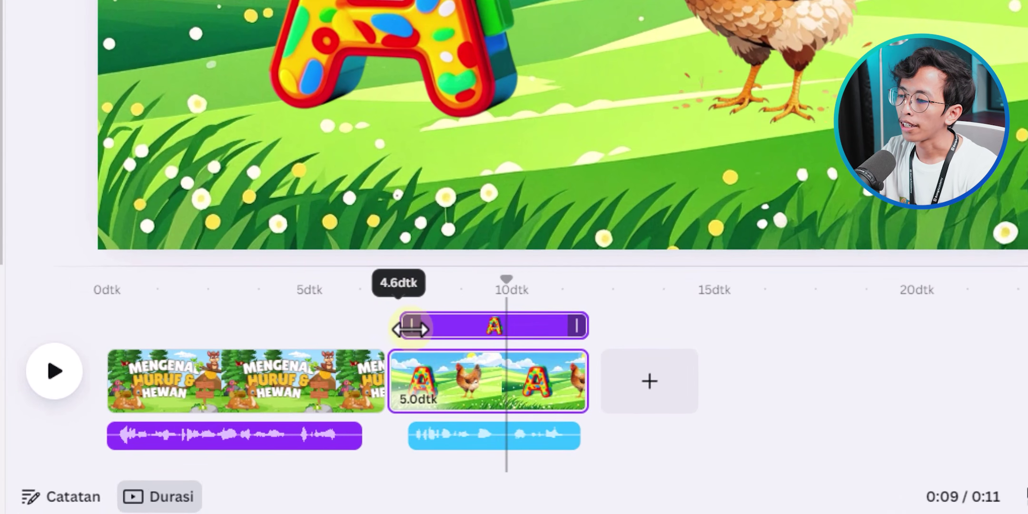
mouse_move(410, 328)
mouse_down()
mouse_move(428, 327)
mouse_move(410, 327)
mouse_move(418, 333)
mouse_up()
drag(403, 291, 500, 324)
- Delay the hen's start to match its voice-over cue, play back the scene, and extend the page to 5.3 seconds
click(769, 14)
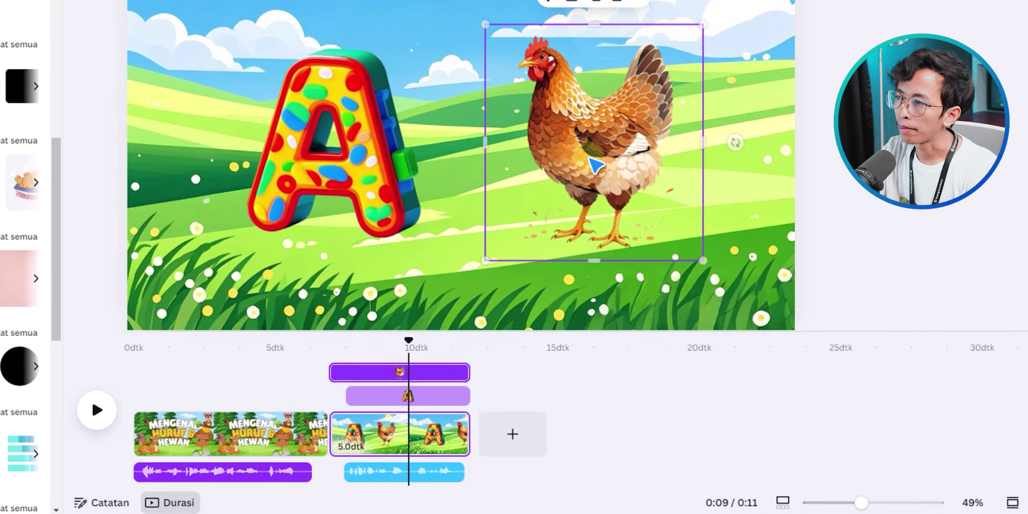
drag(332, 366, 406, 368)
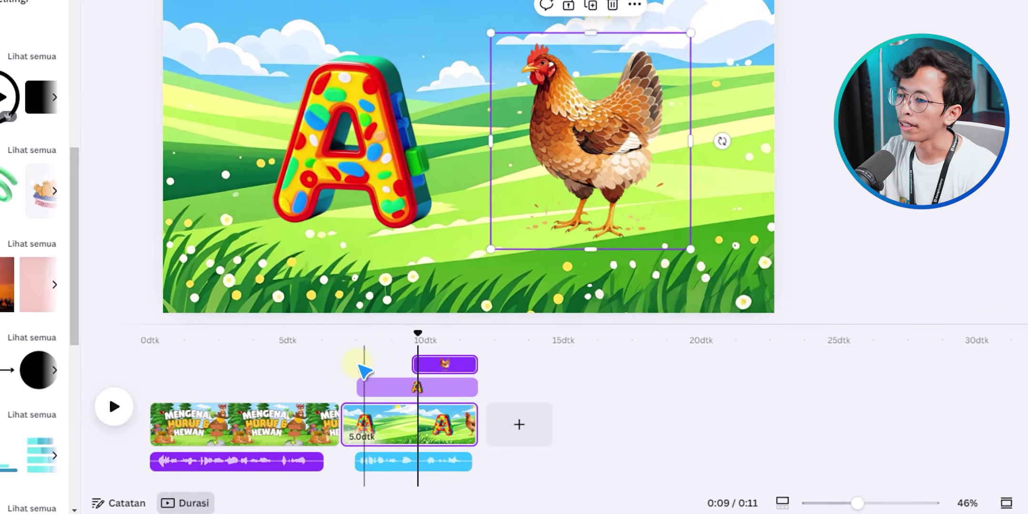
click(114, 405)
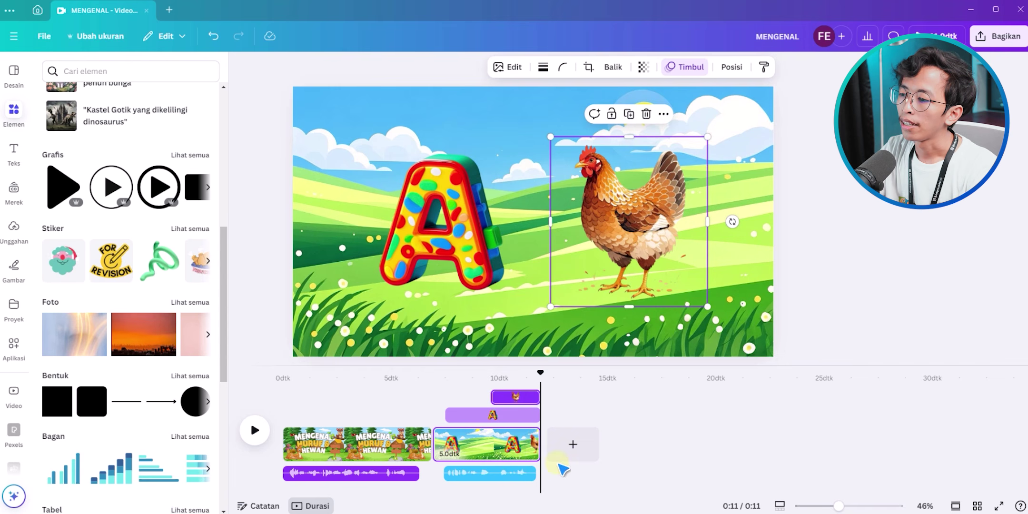
drag(538, 449, 541, 449)
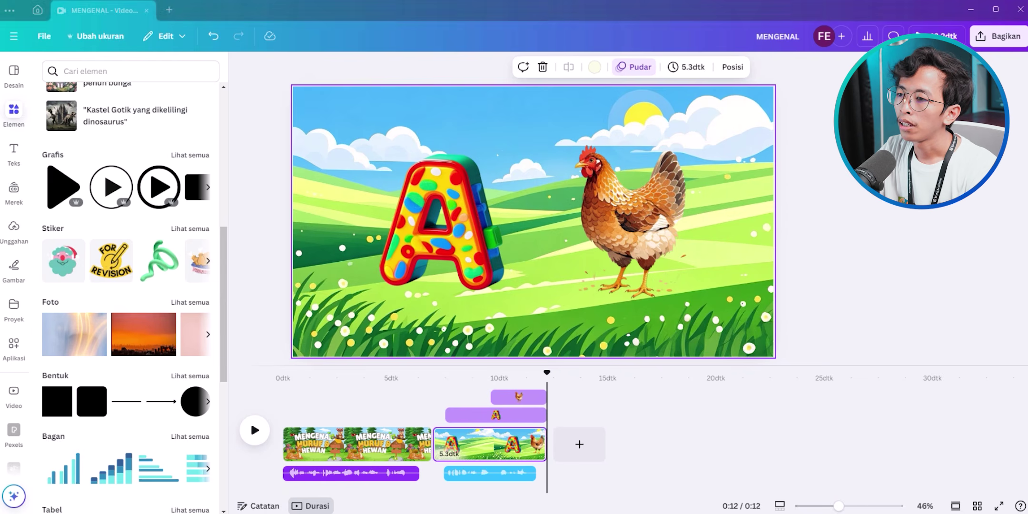
- Switch to ChatGPT and read the narration line for the Ilustrasi ayam row of the script table
key(alt+Tab)
scroll(469, 257, down, 2)
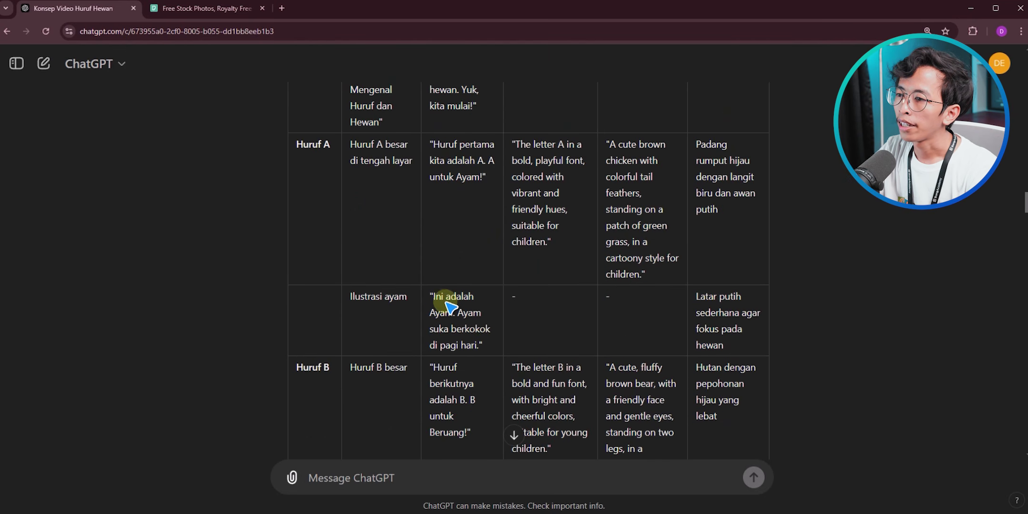
drag(431, 296, 480, 346)
click(490, 347)
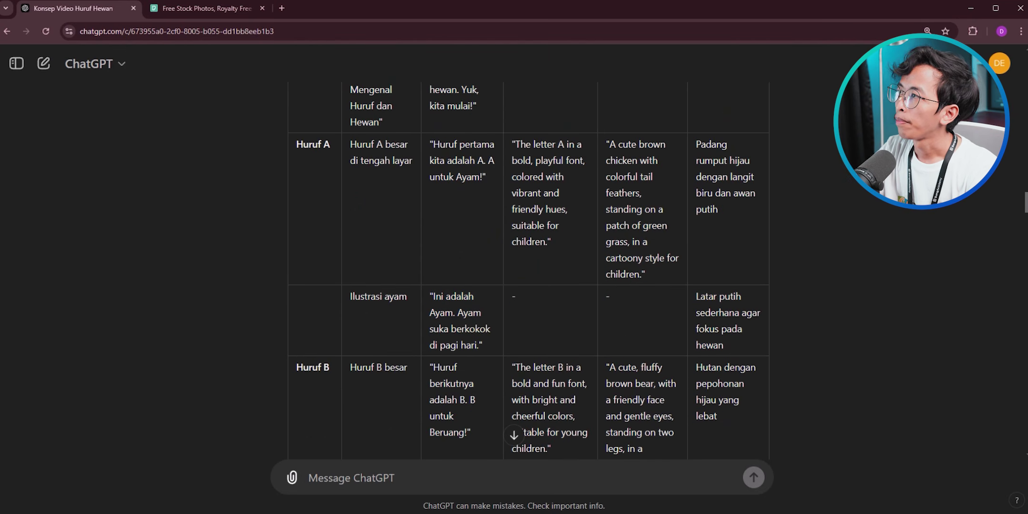
click(972, 9)
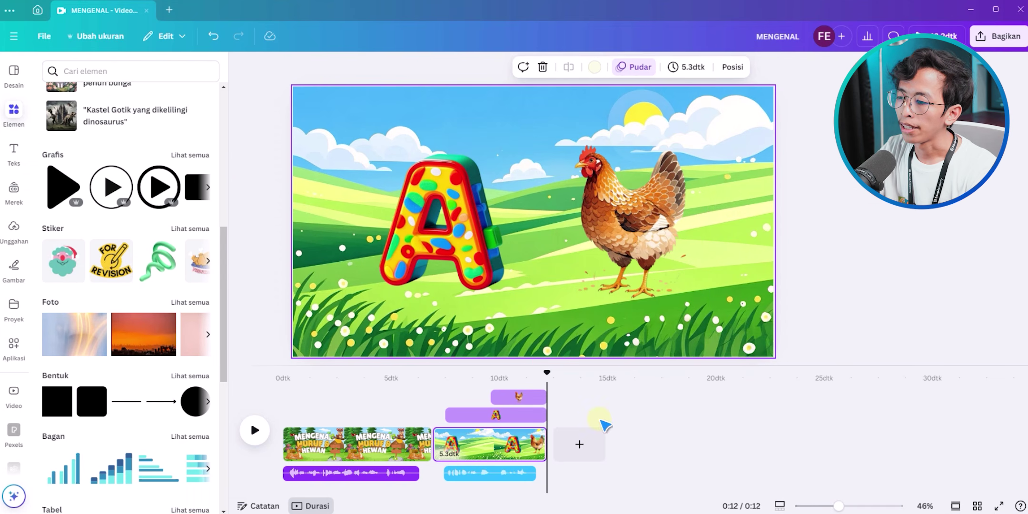
- Add a new page after the letter A page and copy the meadow background image onto it
click(581, 455)
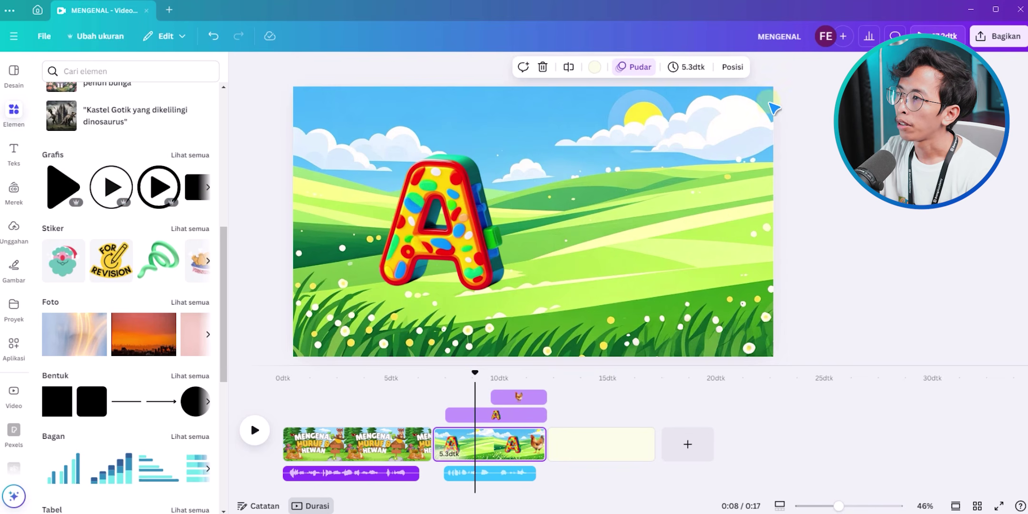
click(771, 104)
right_click(749, 103)
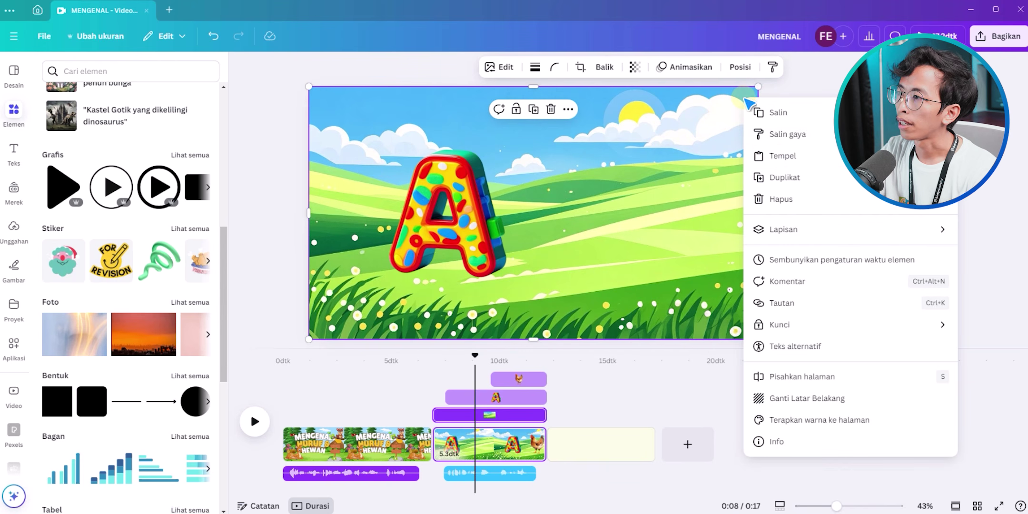
click(773, 114)
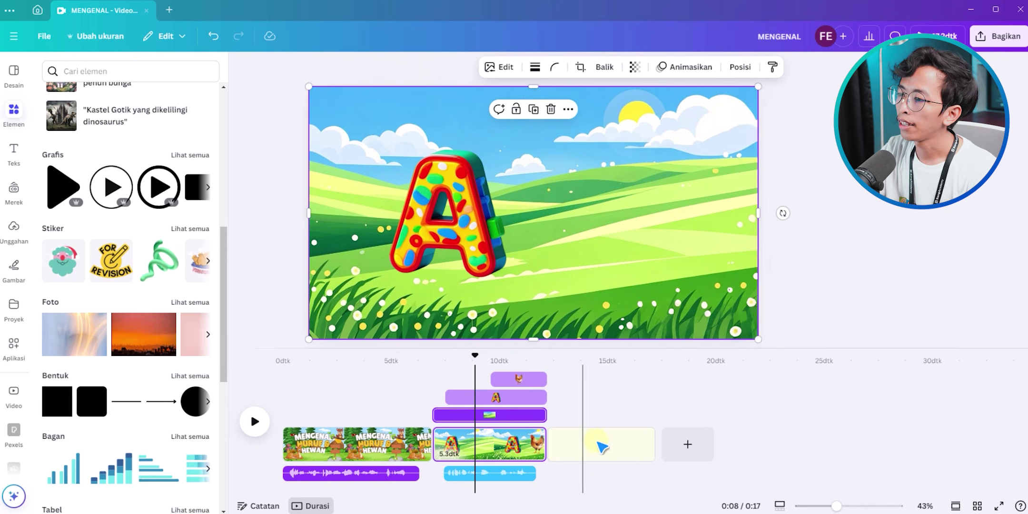
click(600, 447)
right_click(729, 115)
click(765, 169)
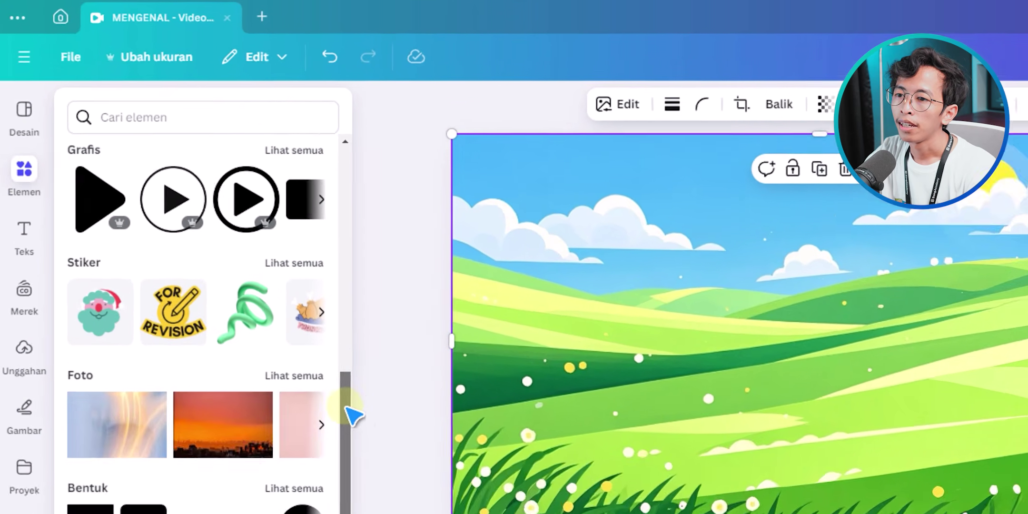
- Add the rounded square frame from Bingkai to the new page, widening and centring it over most of the meadow background
scroll(389, 418, down, 5)
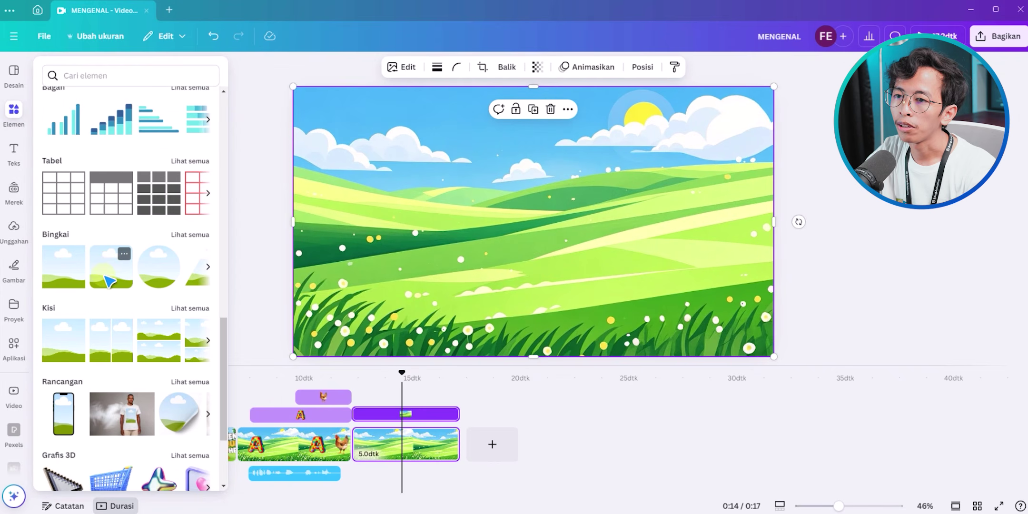
drag(111, 275, 362, 152)
drag(458, 257, 534, 316)
drag(537, 223, 746, 224)
drag(690, 202, 691, 203)
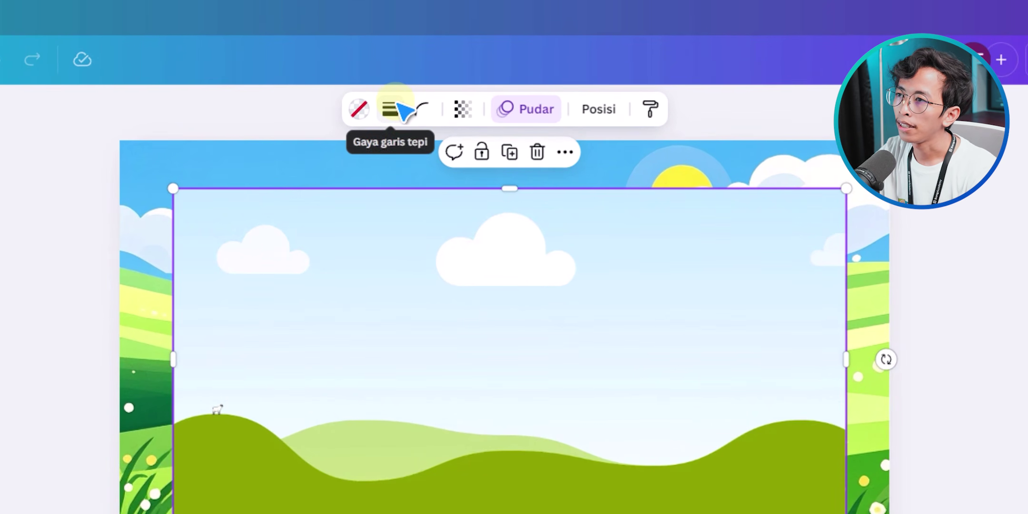
- Give the frame a thick solid border and colour it white
click(393, 108)
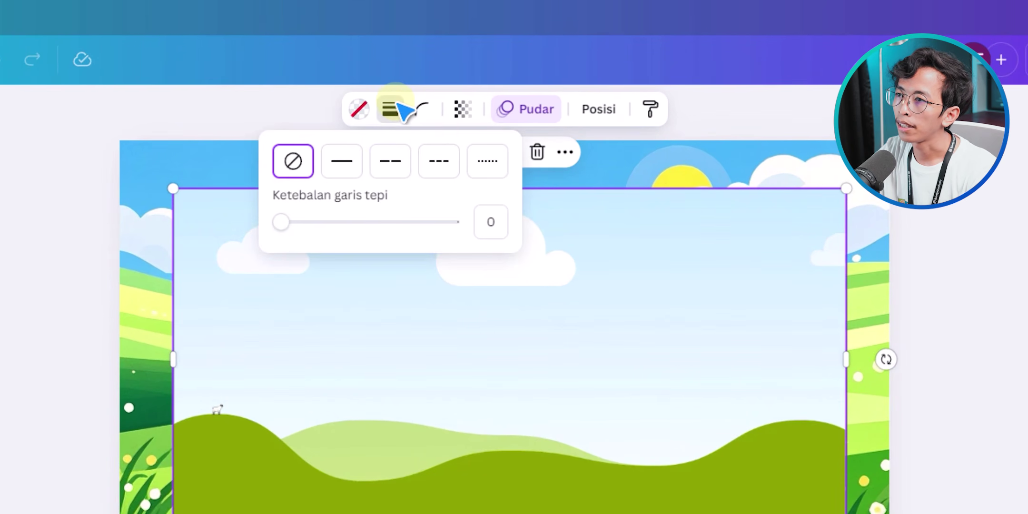
click(341, 161)
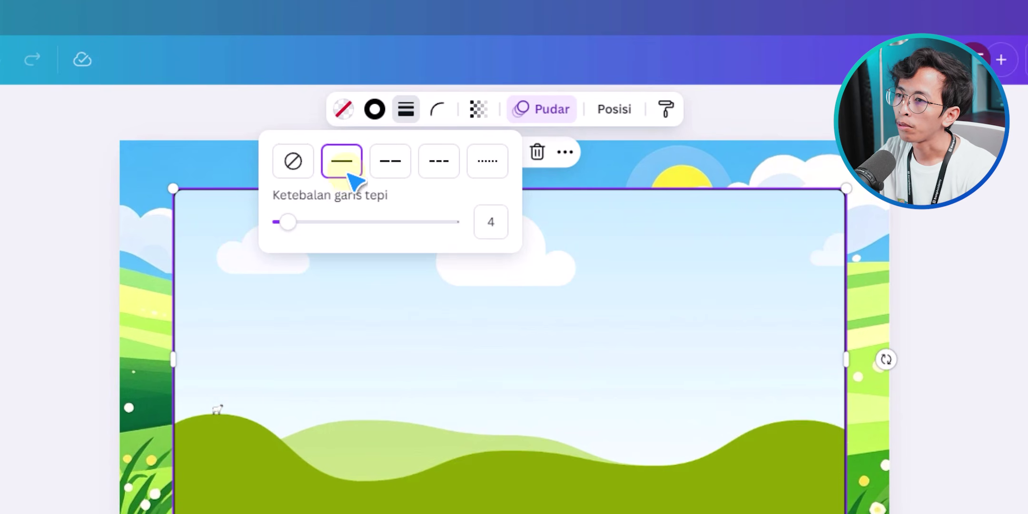
drag(288, 221, 330, 222)
click(375, 109)
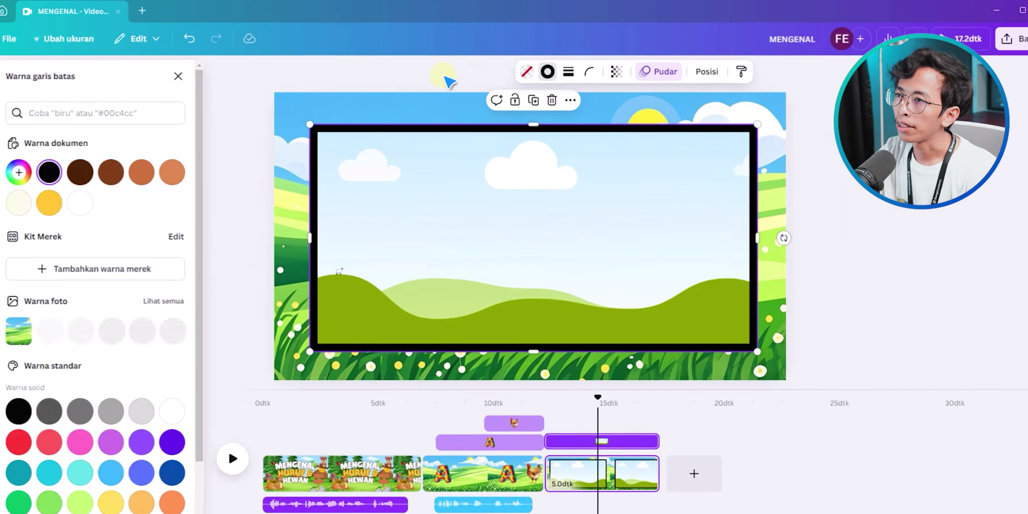
click(114, 191)
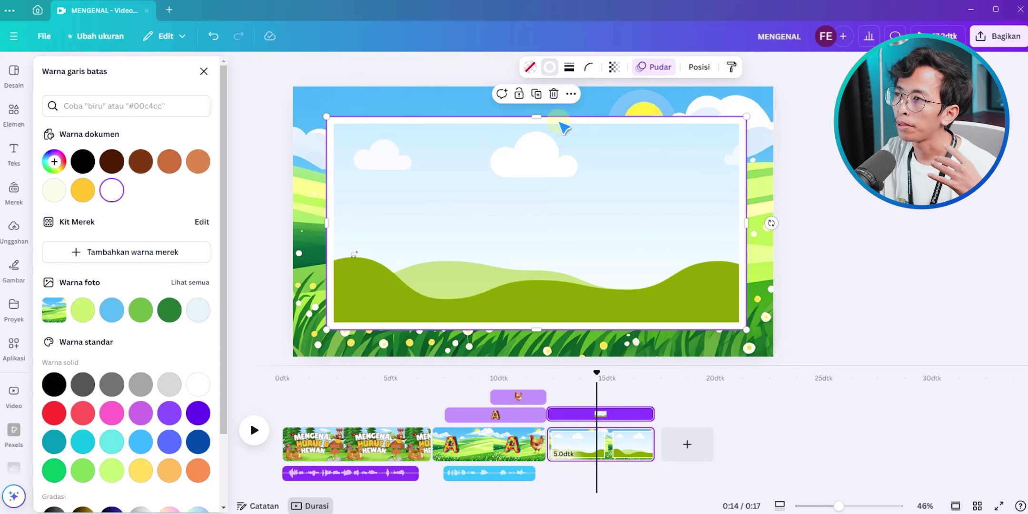
- Set the frame's corner rounding (Kelengkungan sudut) to 100
click(589, 68)
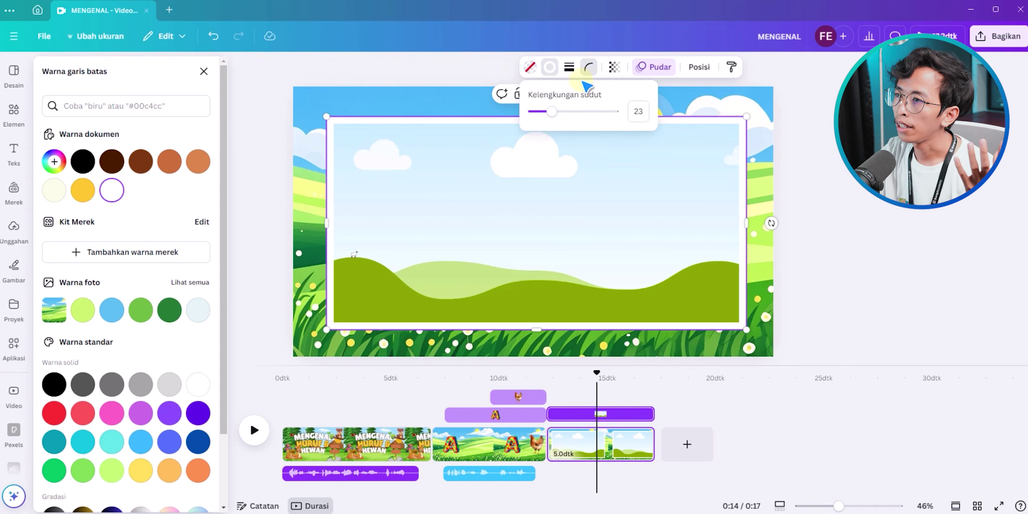
drag(551, 112, 628, 129)
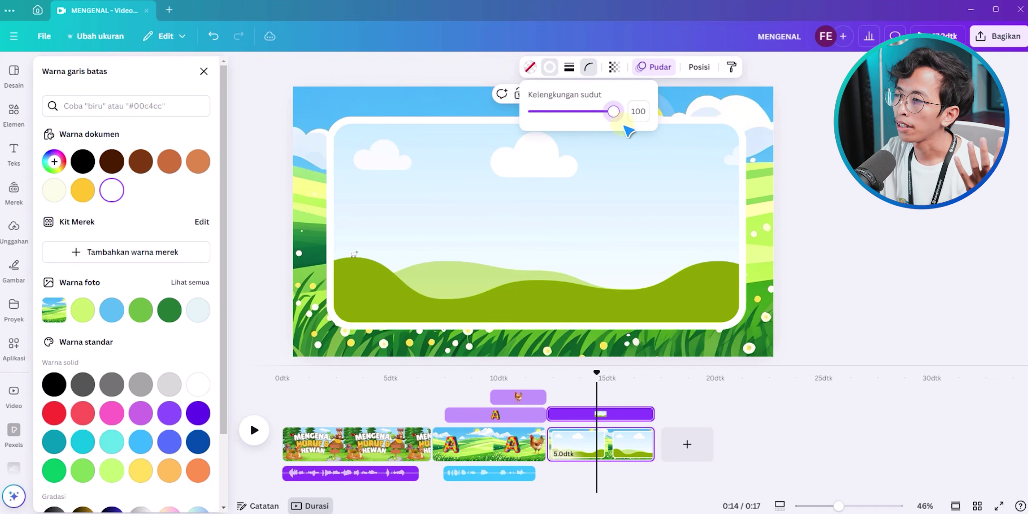
click(861, 257)
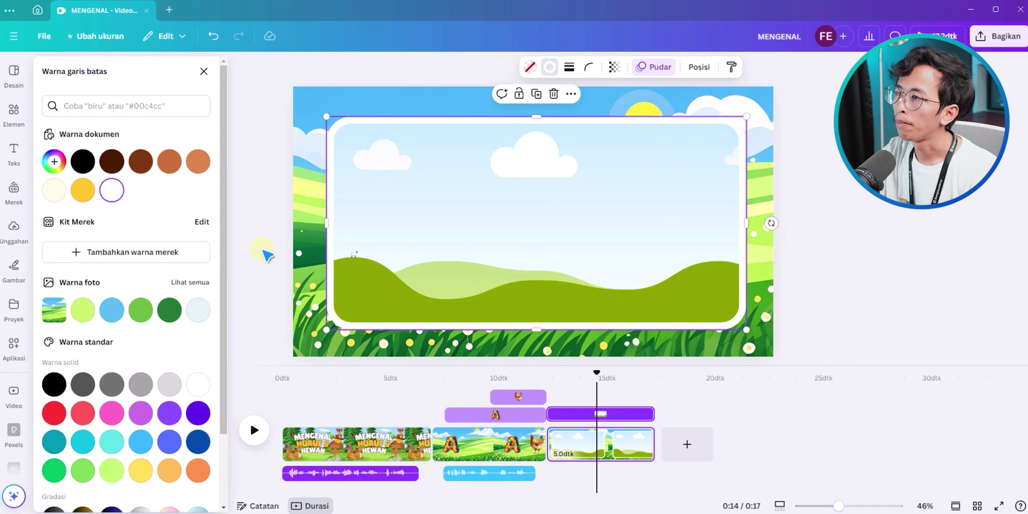
click(262, 251)
- Search the elements library for Chicken and limit the results to Video
drag(402, 377, 373, 377)
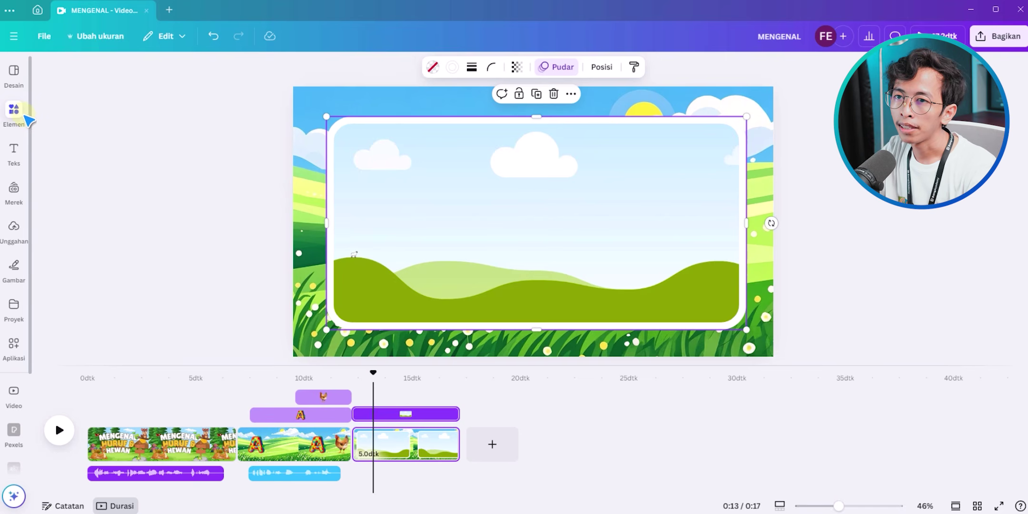
click(21, 113)
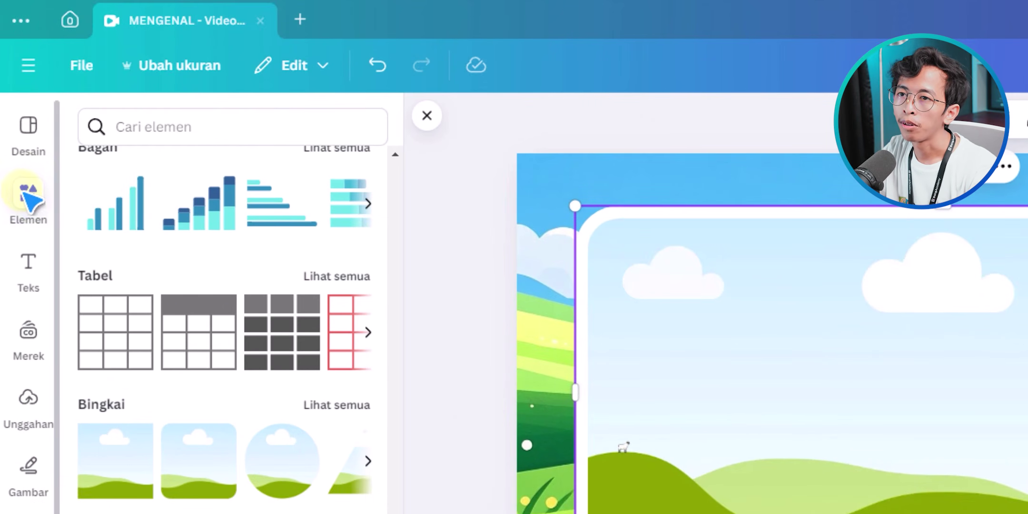
click(188, 134)
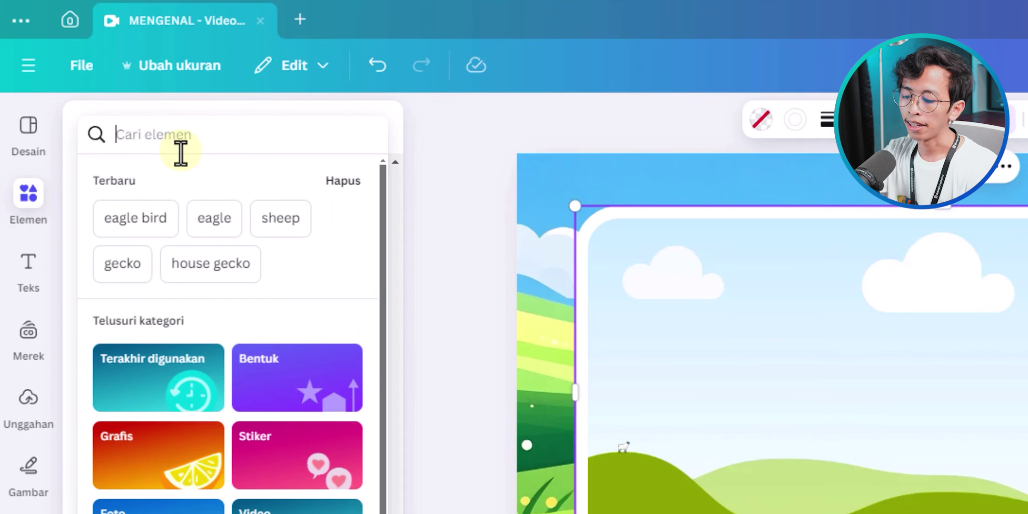
text(C)
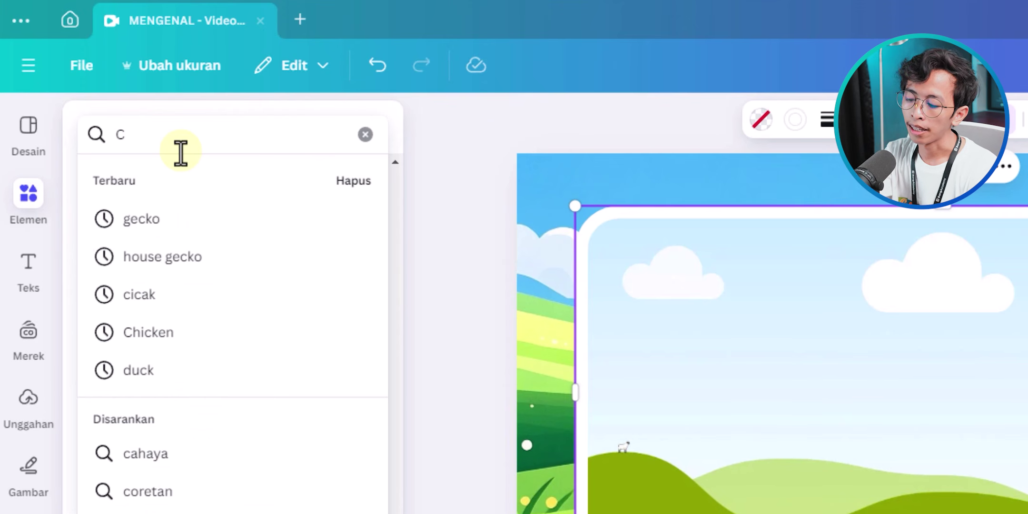
text(hicken)
key(Return)
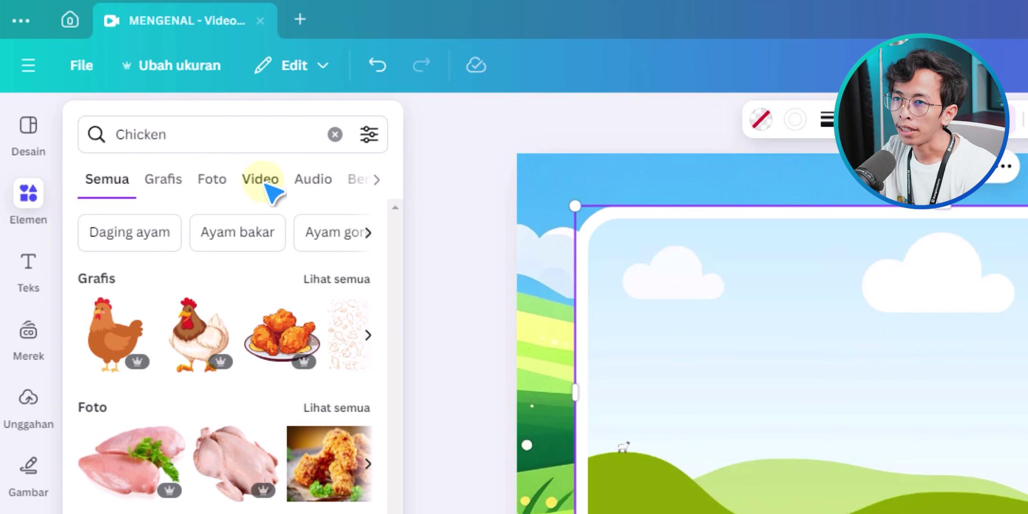
click(265, 185)
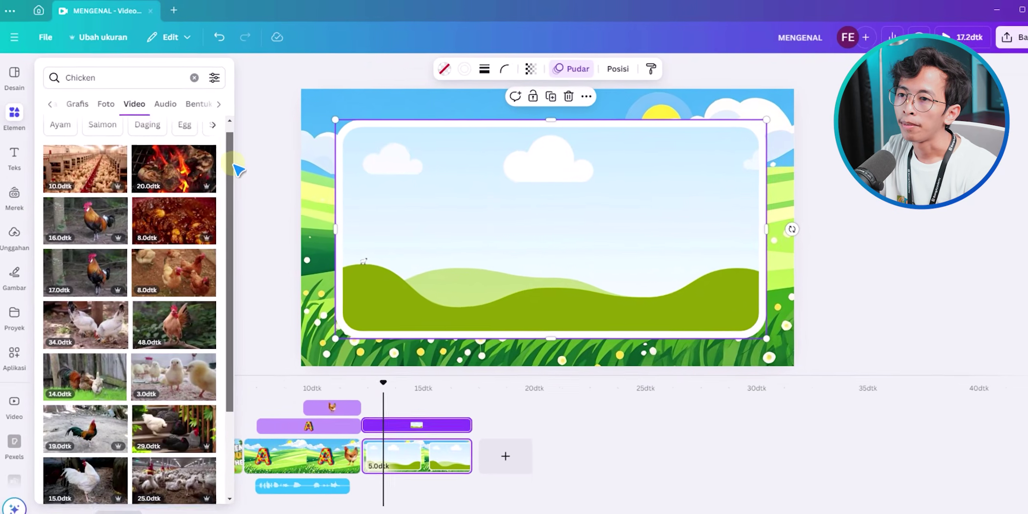
- Browse the chicken videos and check the licence information of the 22-second Chickens chicks rooster clip
scroll(231, 185, down, 3)
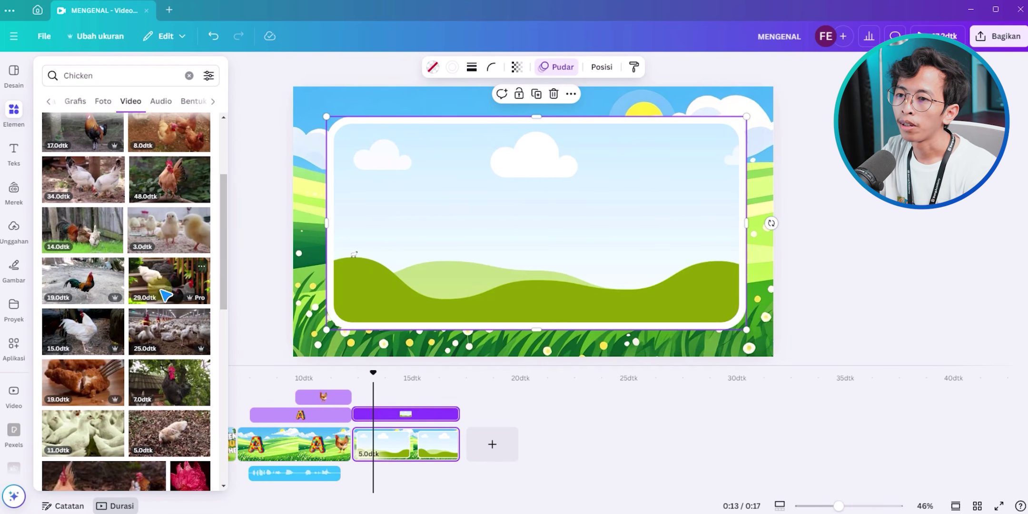
scroll(161, 291, down, 3)
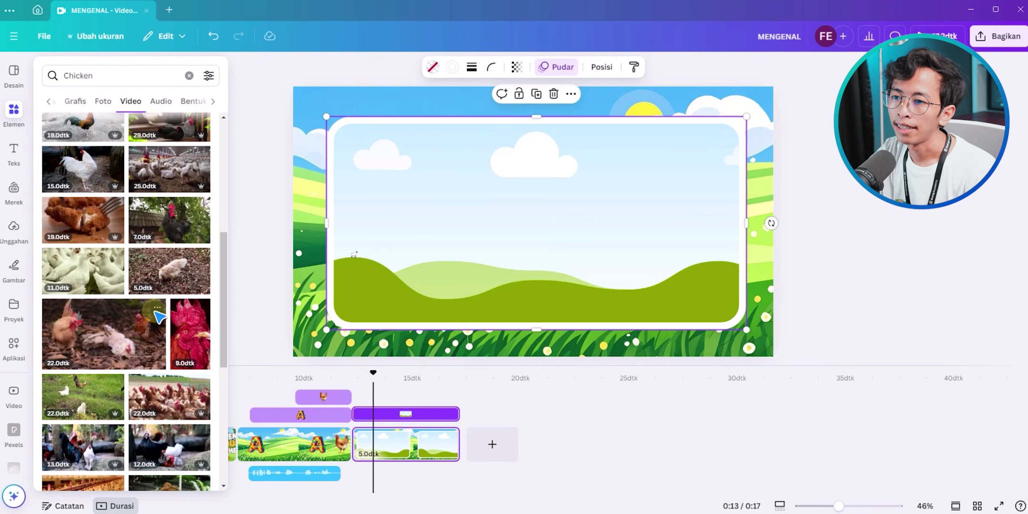
click(157, 308)
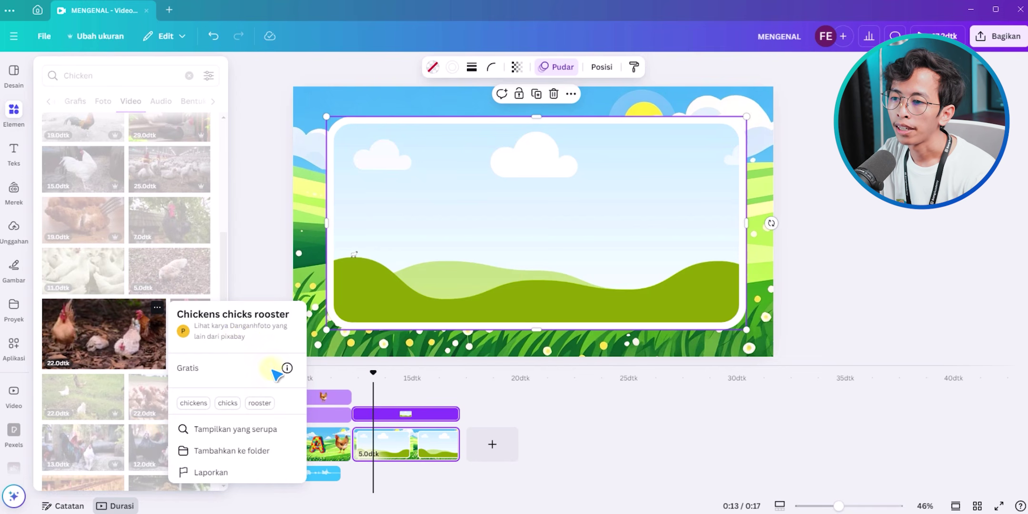
click(286, 367)
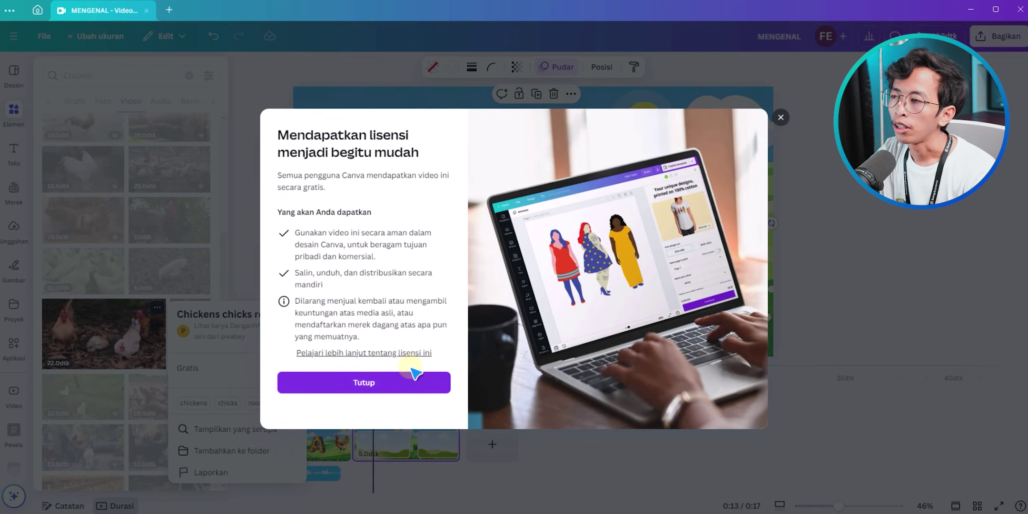
click(783, 133)
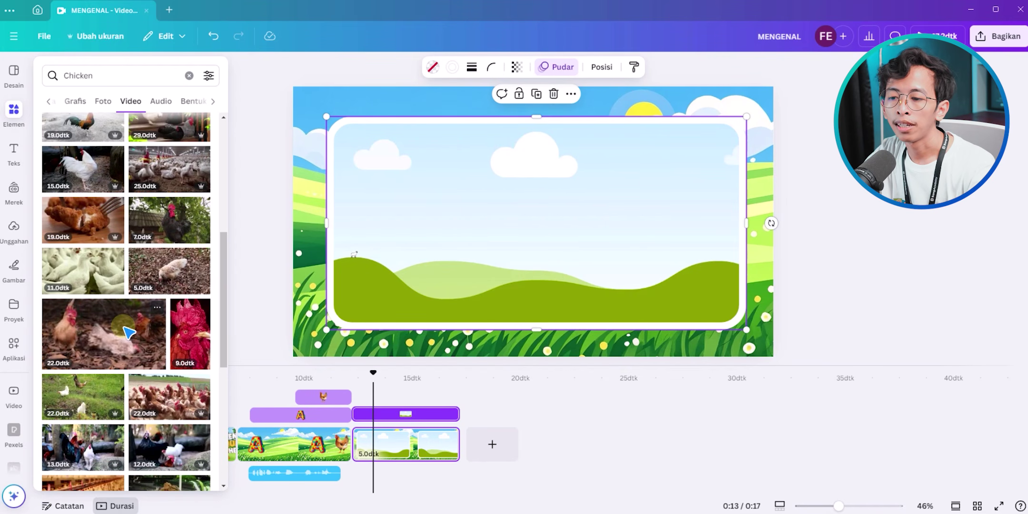
- Switch to Pexels in the browser, search its videos for Chicken and browse the results
drag(125, 332, 190, 295)
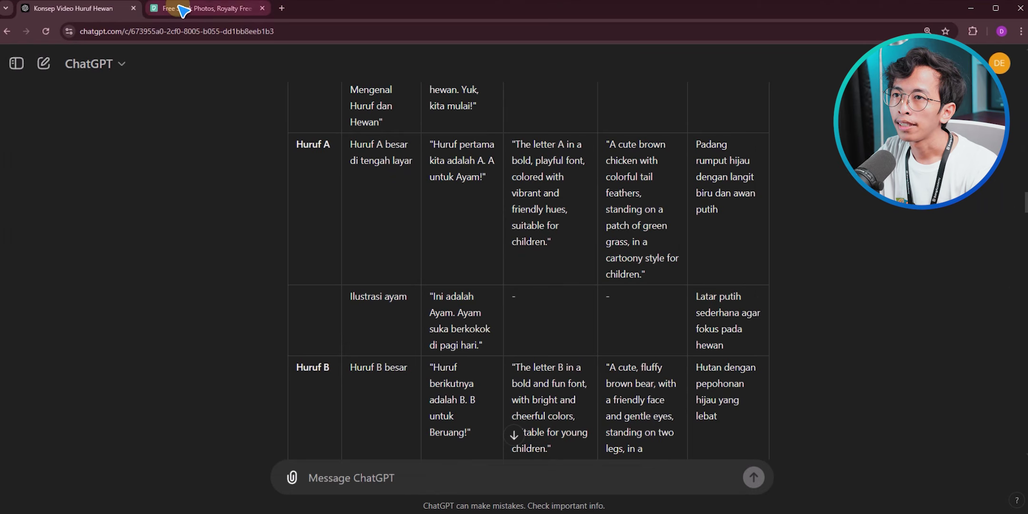
click(204, 8)
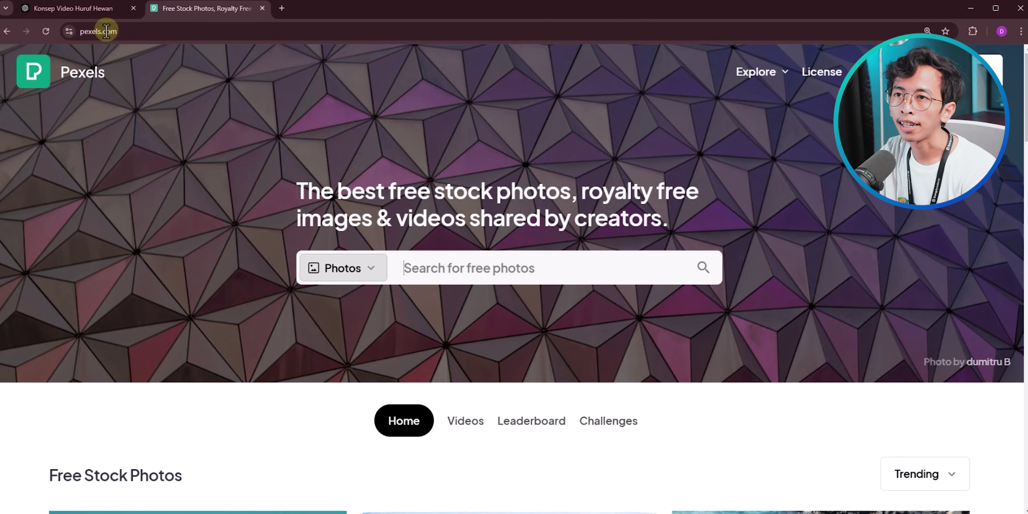
click(313, 274)
click(276, 304)
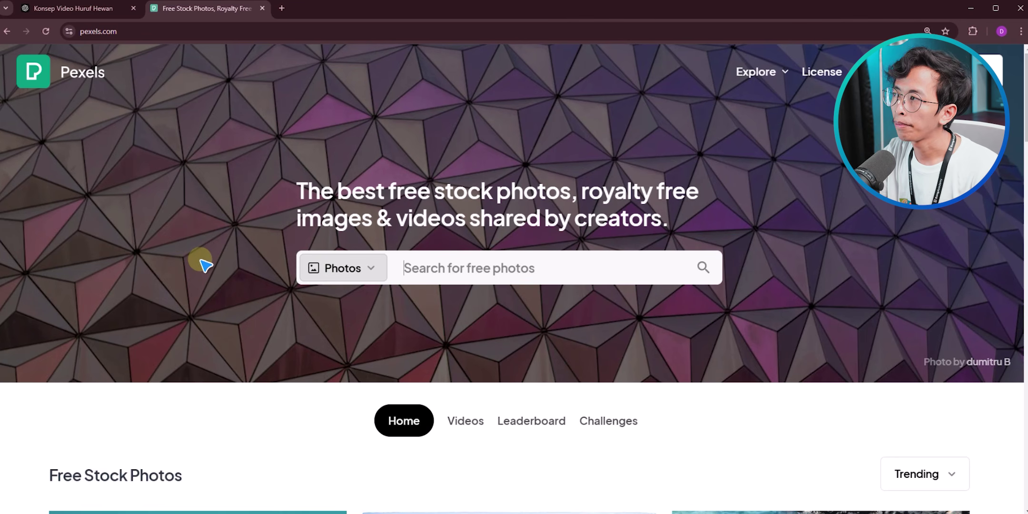
click(336, 275)
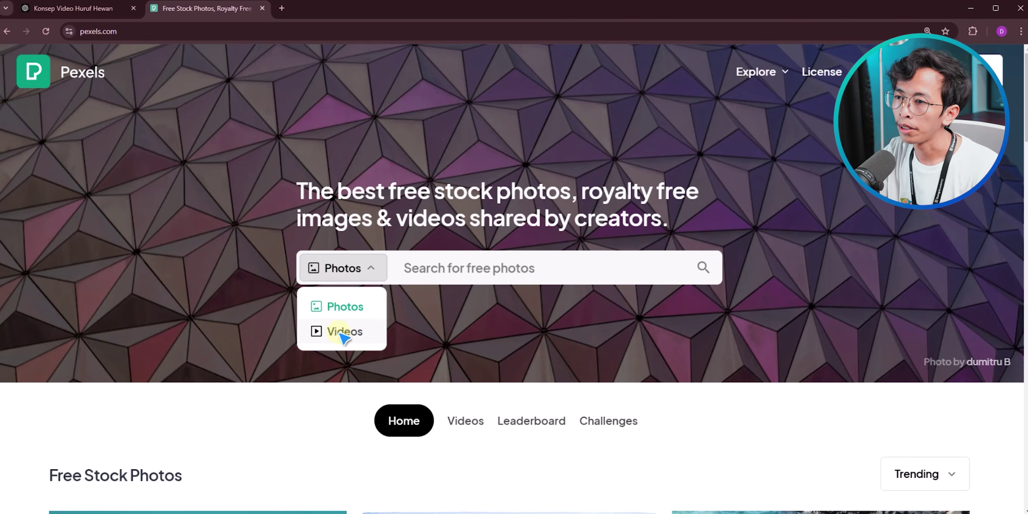
click(343, 333)
click(423, 269)
text(Chicken)
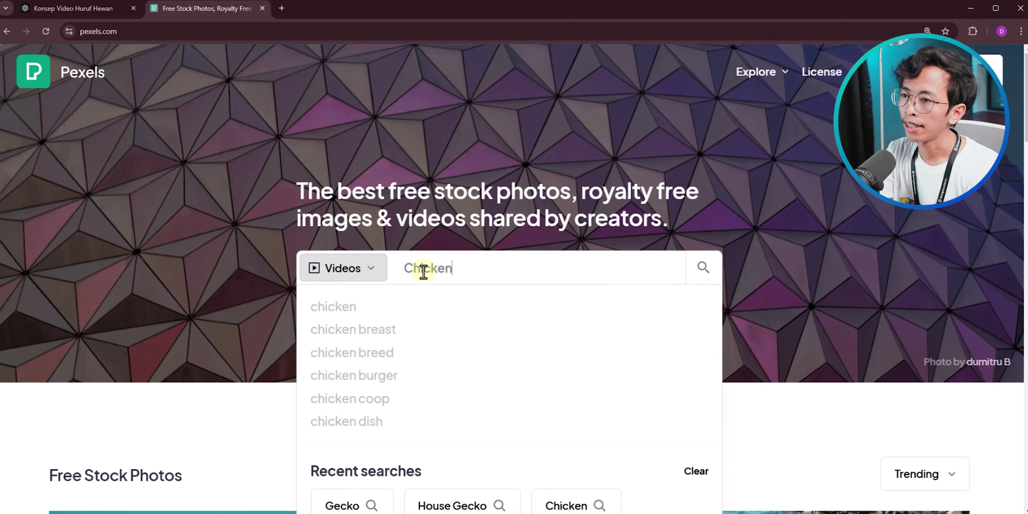
key(Return)
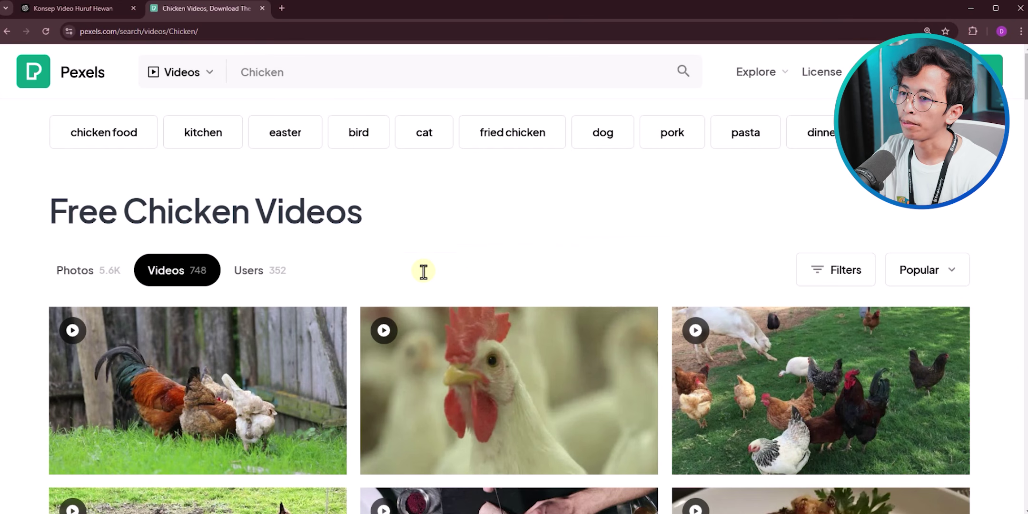
scroll(237, 329, down, 10)
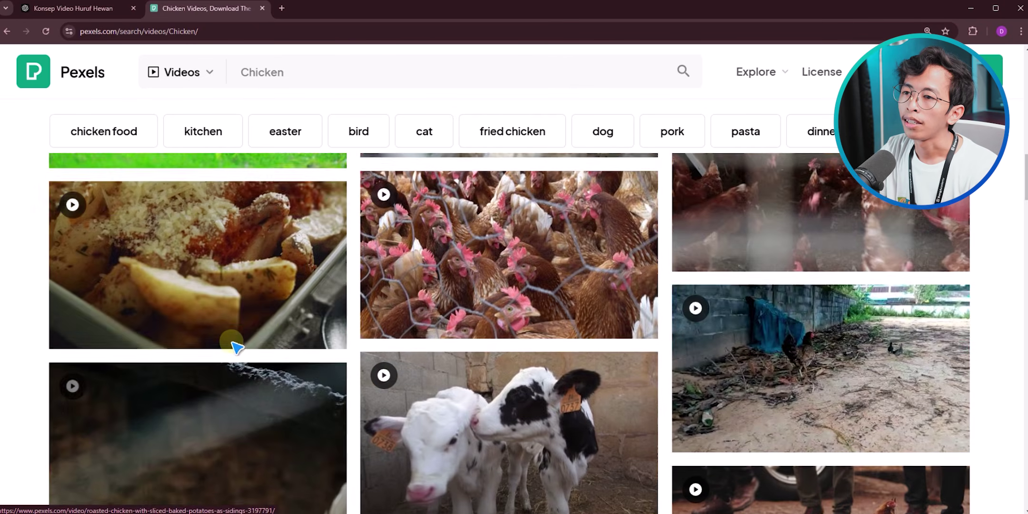
scroll(238, 328, up, 6)
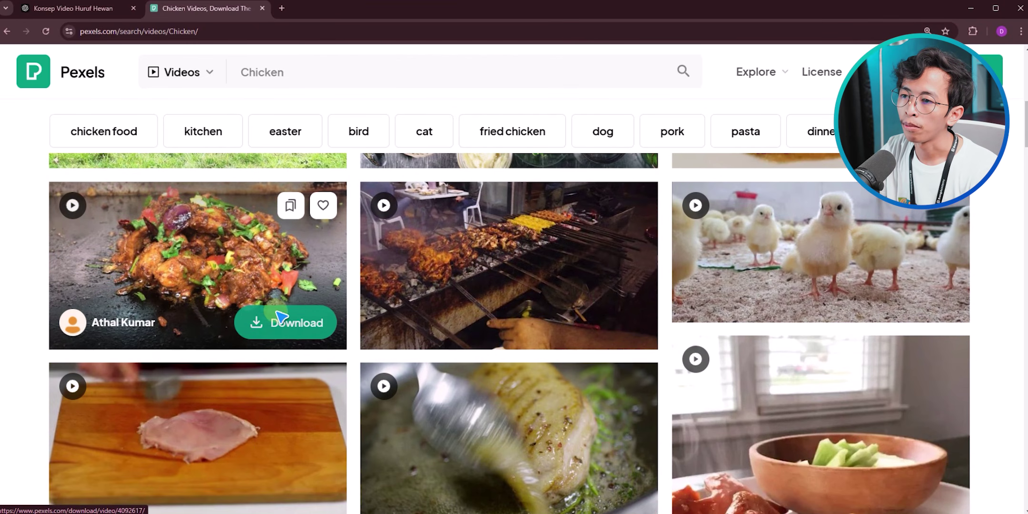
scroll(280, 338, up, 3)
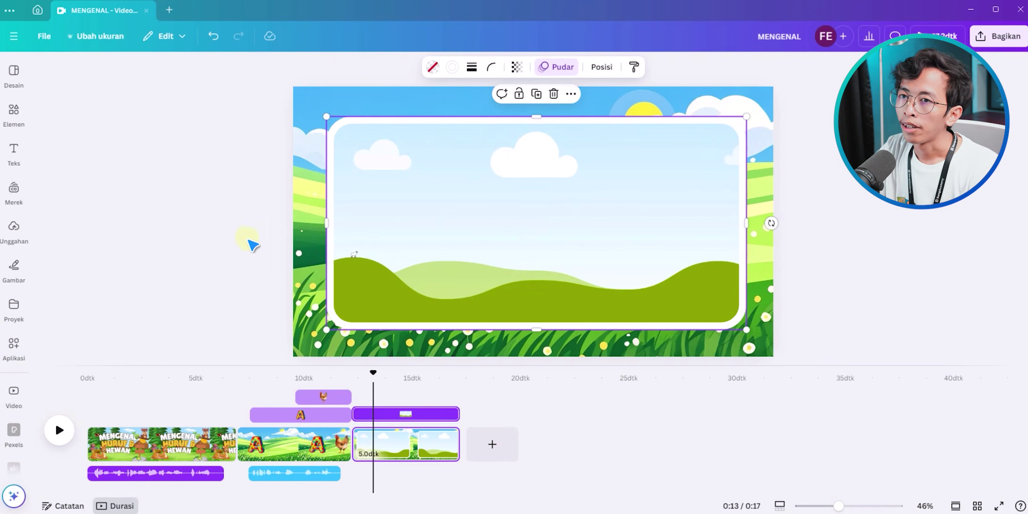
- Return to the Canva design and fill the frame with the 14-second chicken video from the elements library
click(16, 113)
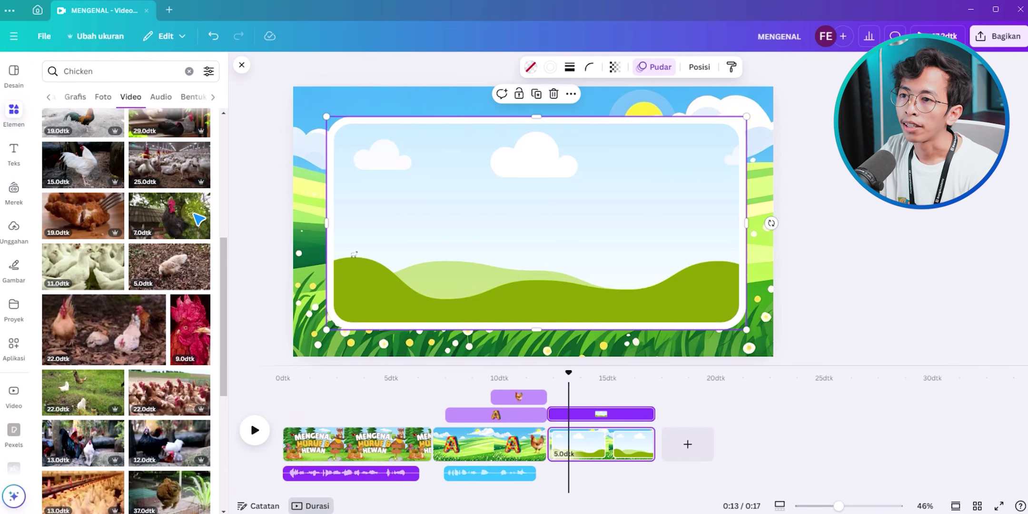
drag(225, 255, 222, 161)
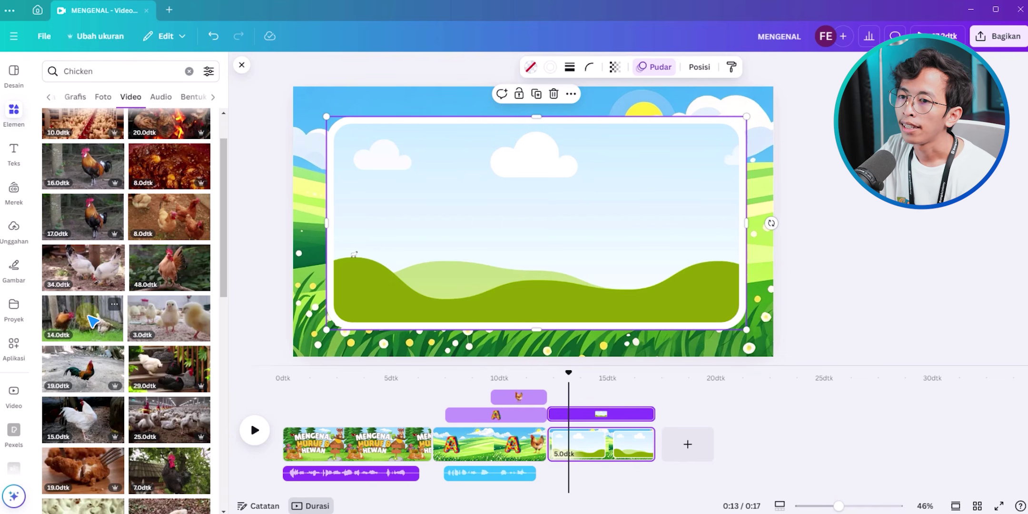
drag(85, 324, 564, 215)
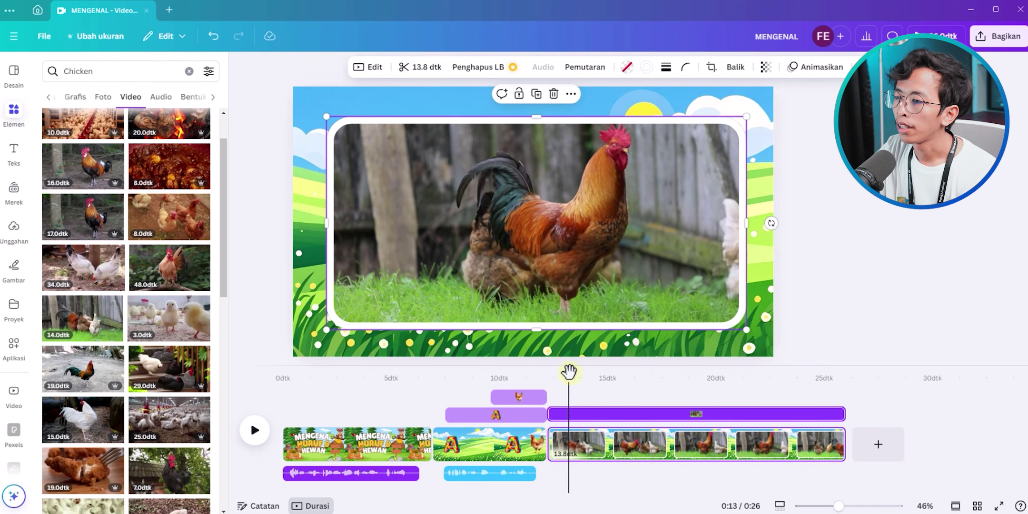
- Go to the start of the chicken page and add a text reading AYAM at font size 100
drag(569, 372, 551, 377)
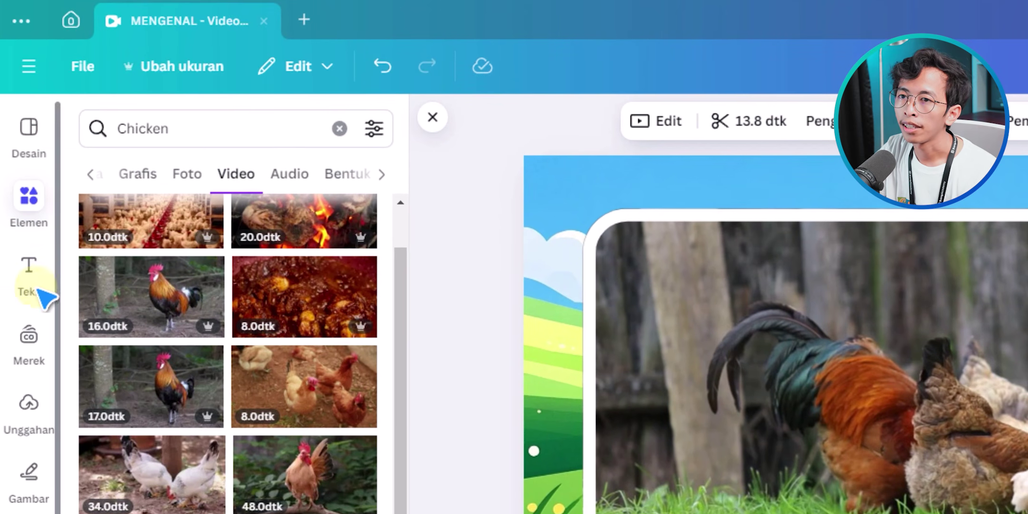
click(39, 289)
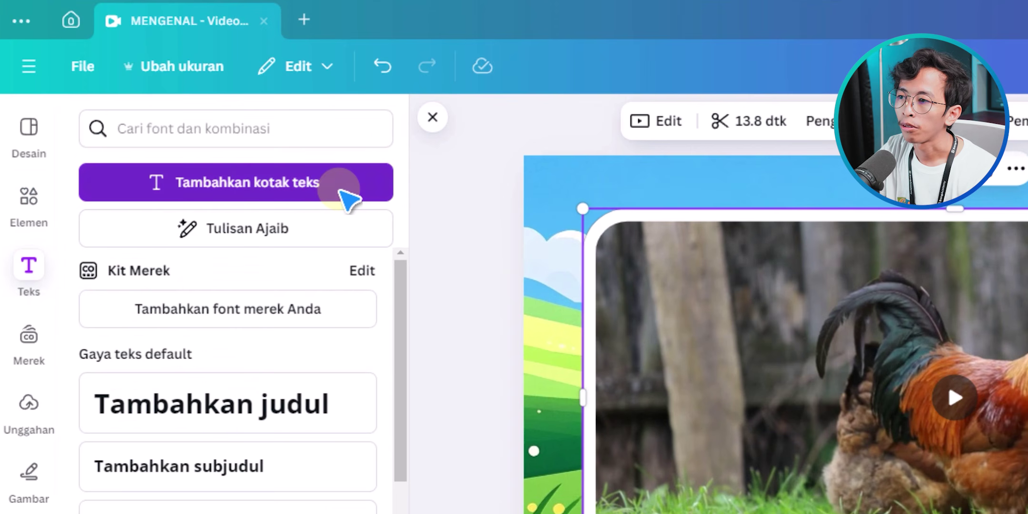
click(338, 190)
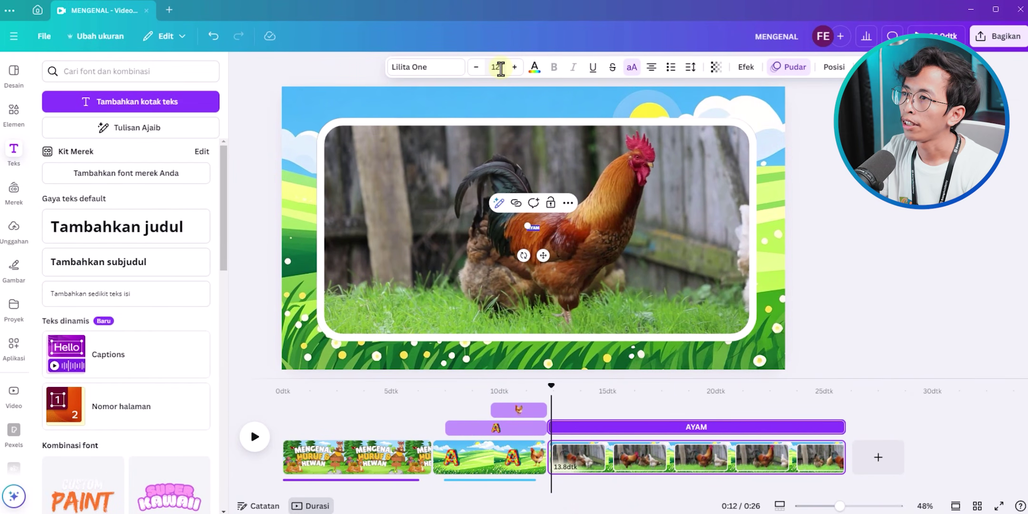
click(498, 67)
text(100)
key(Return)
- Format the AYAM text in white Knewave and place it in the lower-left corner of the chicken frame
click(533, 67)
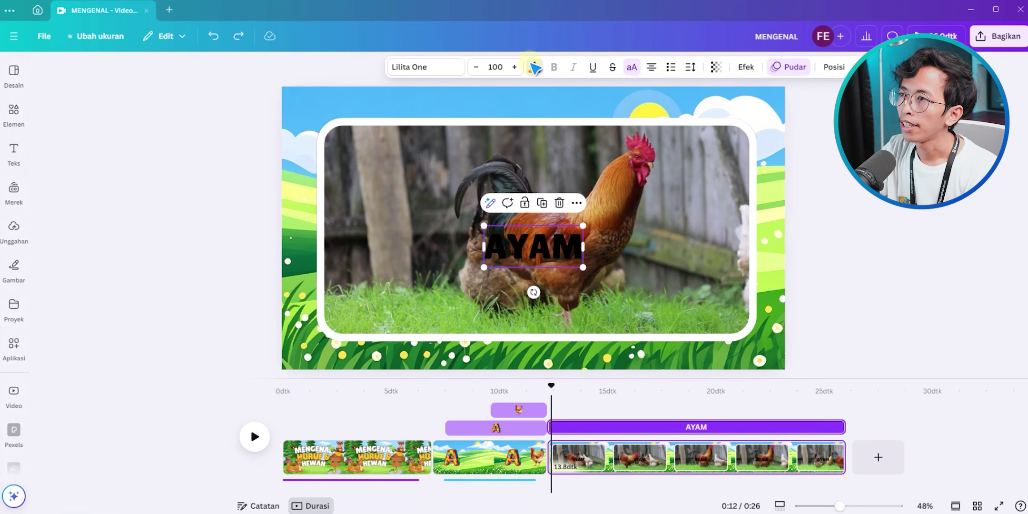
click(115, 193)
drag(563, 250, 445, 333)
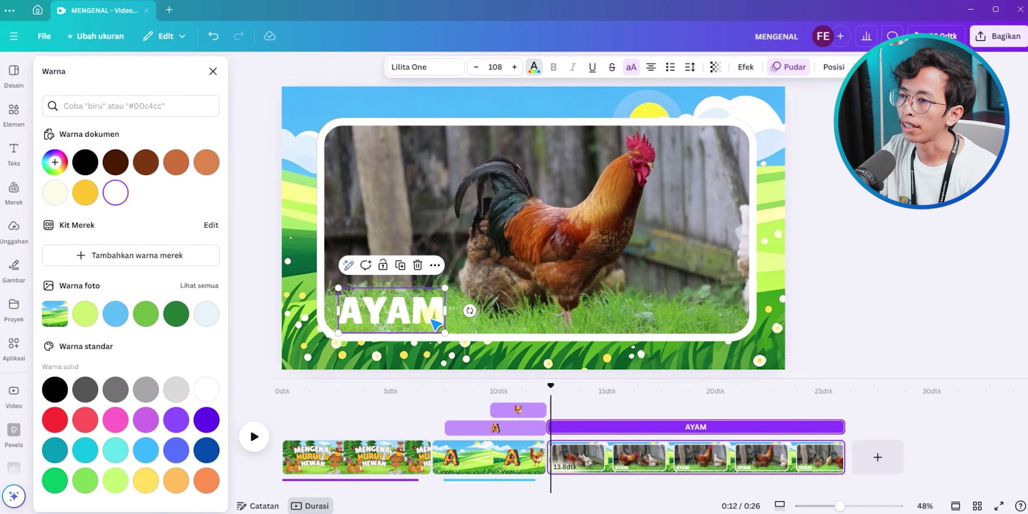
click(449, 67)
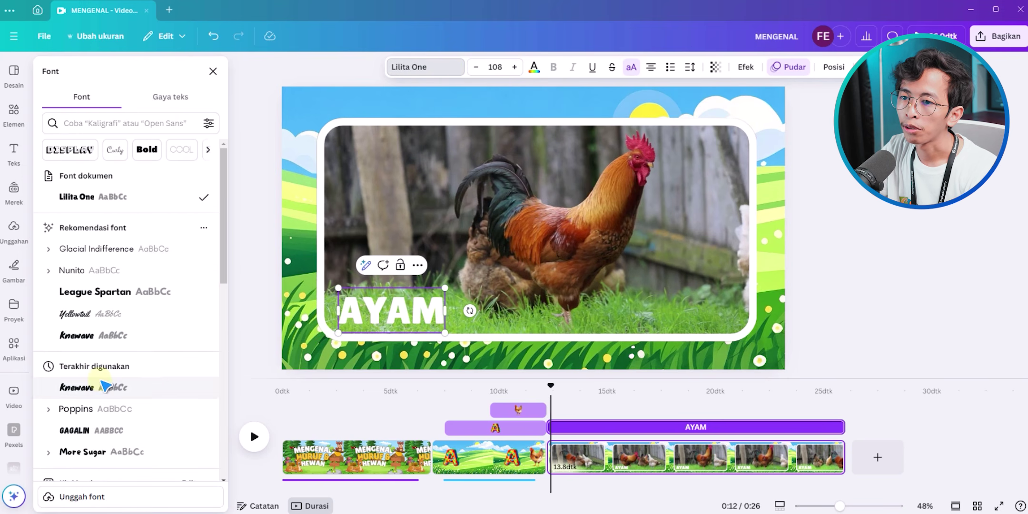
click(94, 338)
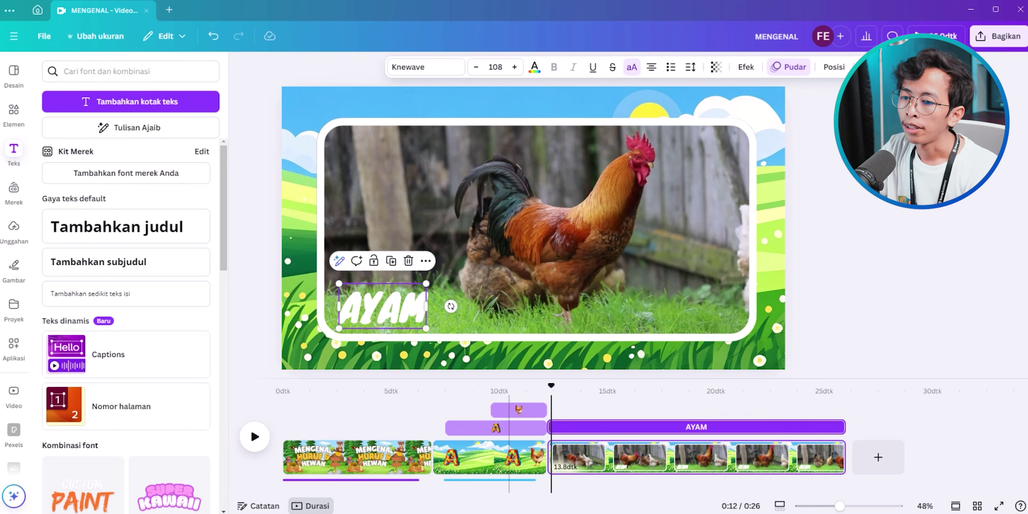
- Add the narration A 2.mp3 from the Suara folder beneath the chicken page on the timeline and play it back
key(alt+Tab)
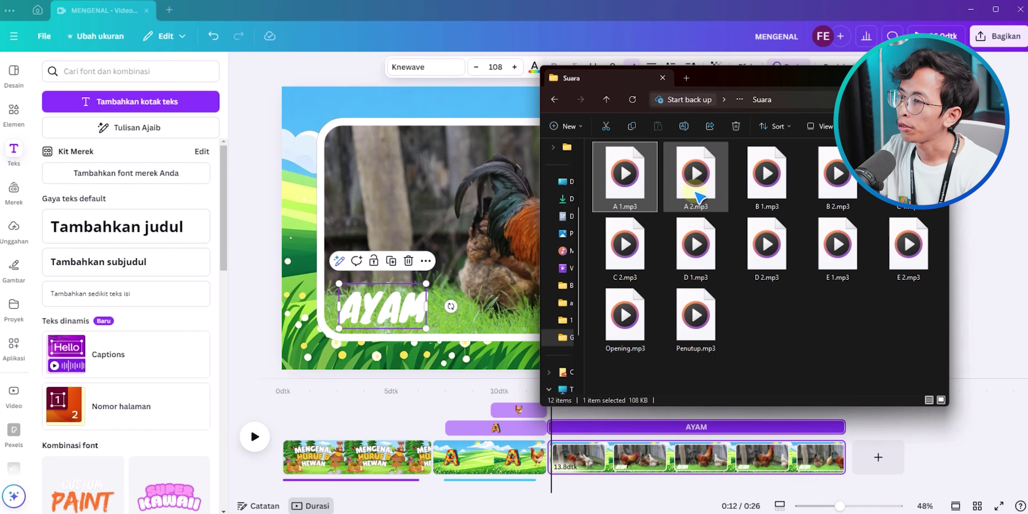
drag(697, 193, 613, 473)
click(255, 430)
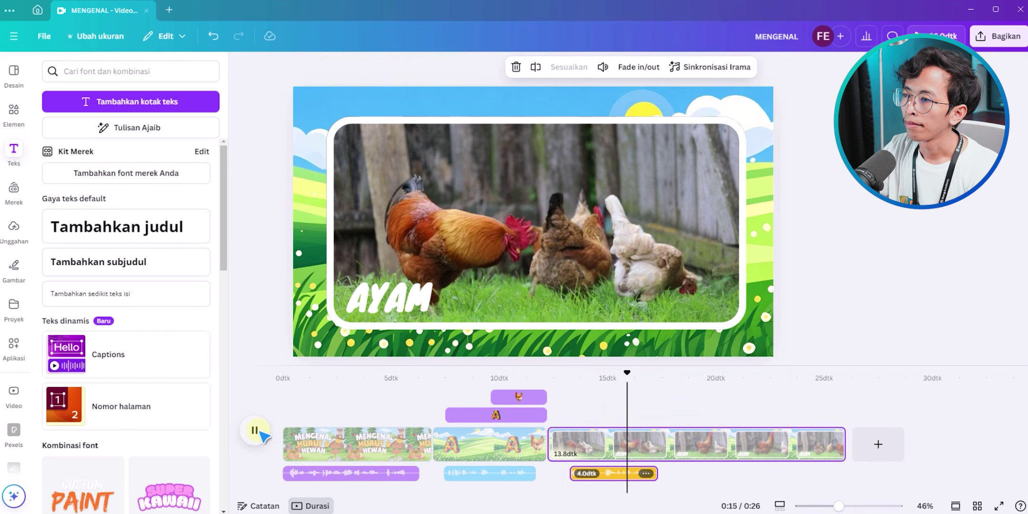
click(260, 433)
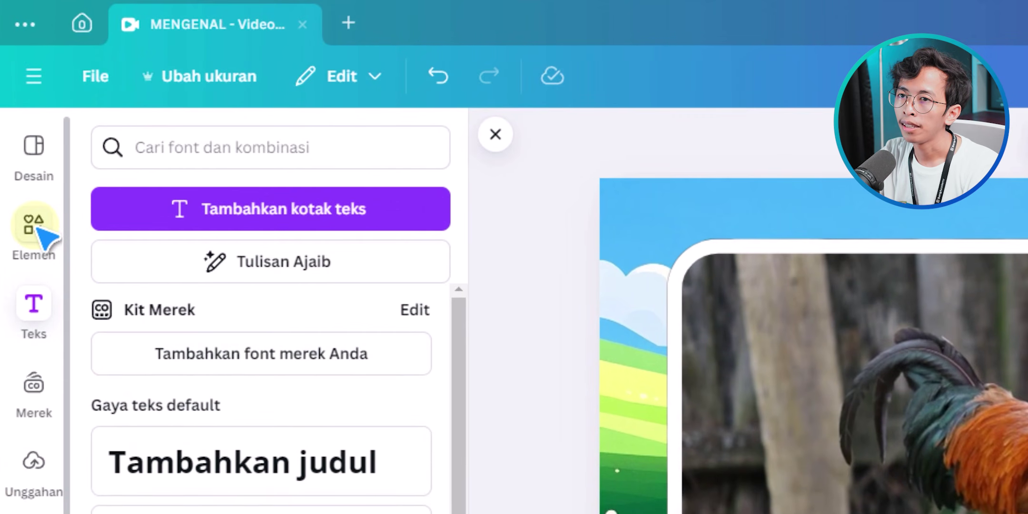
- Limit the Chicken element results to audio and add the 7-second Chicken Cluck 2 sound from the chicken page's start
click(38, 228)
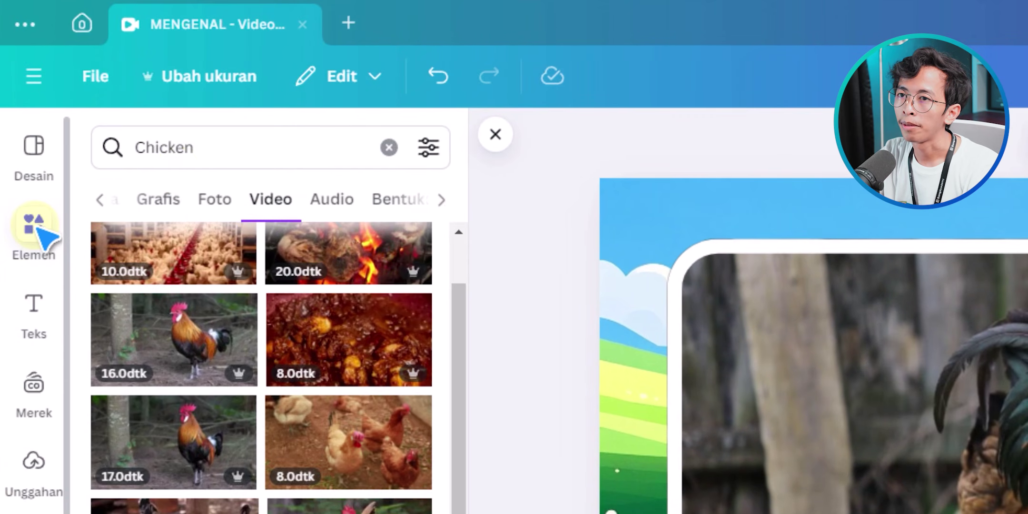
click(213, 156)
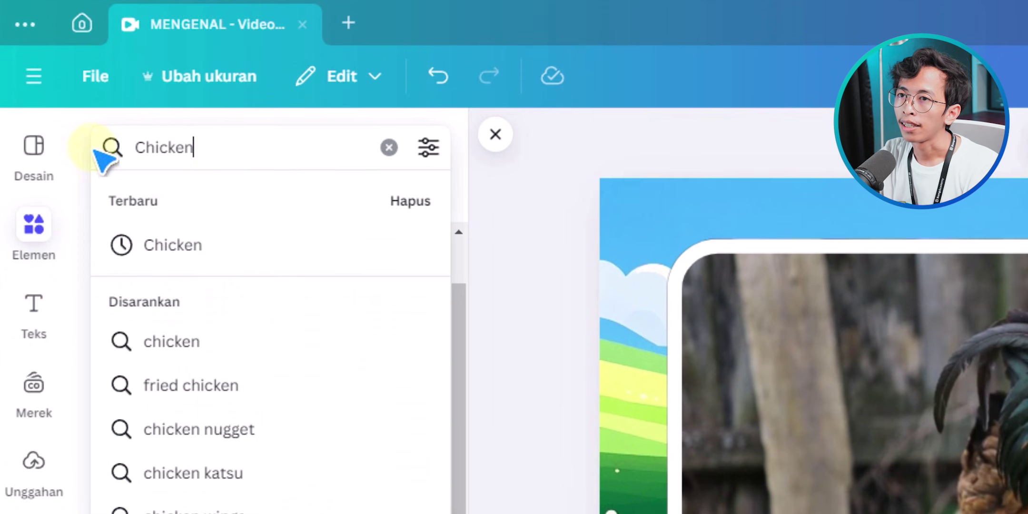
click(471, 134)
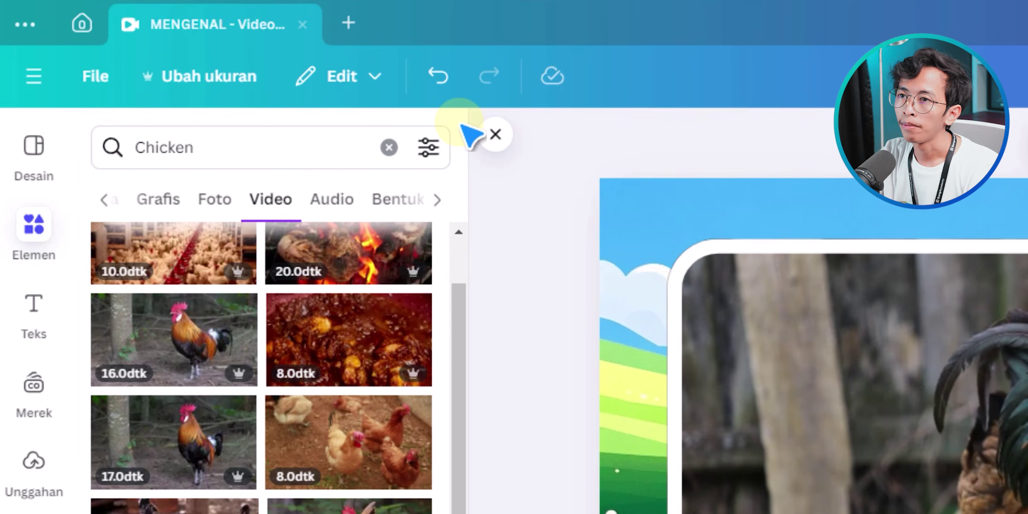
click(333, 202)
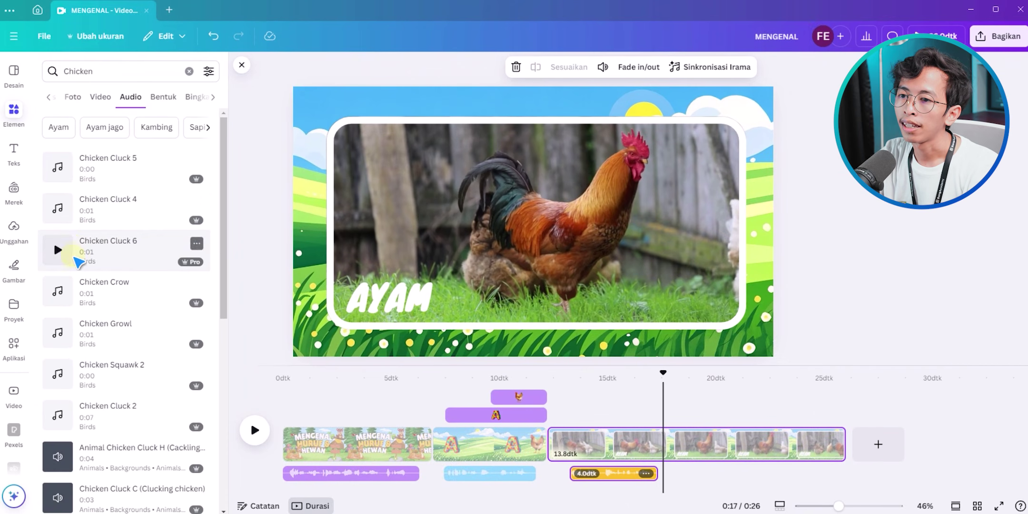
click(59, 413)
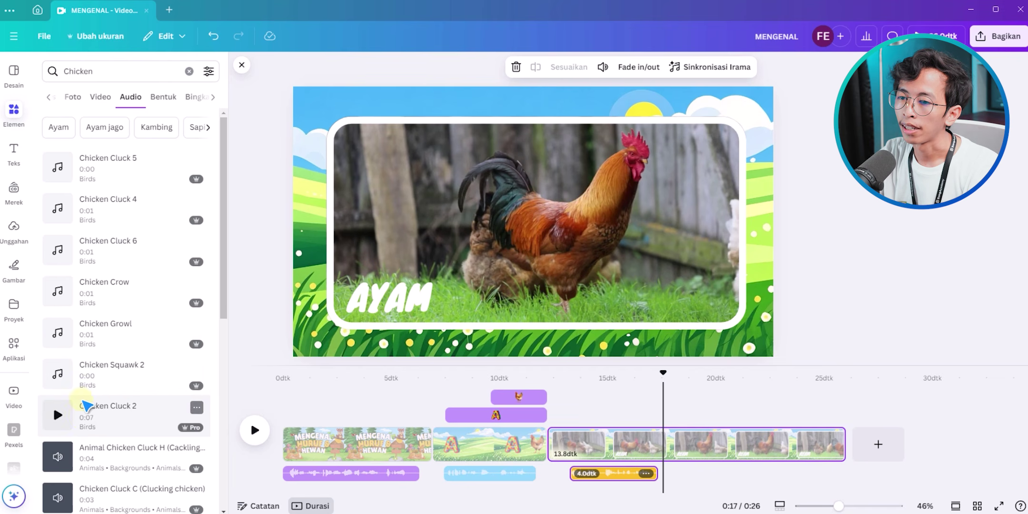
drag(80, 418, 542, 480)
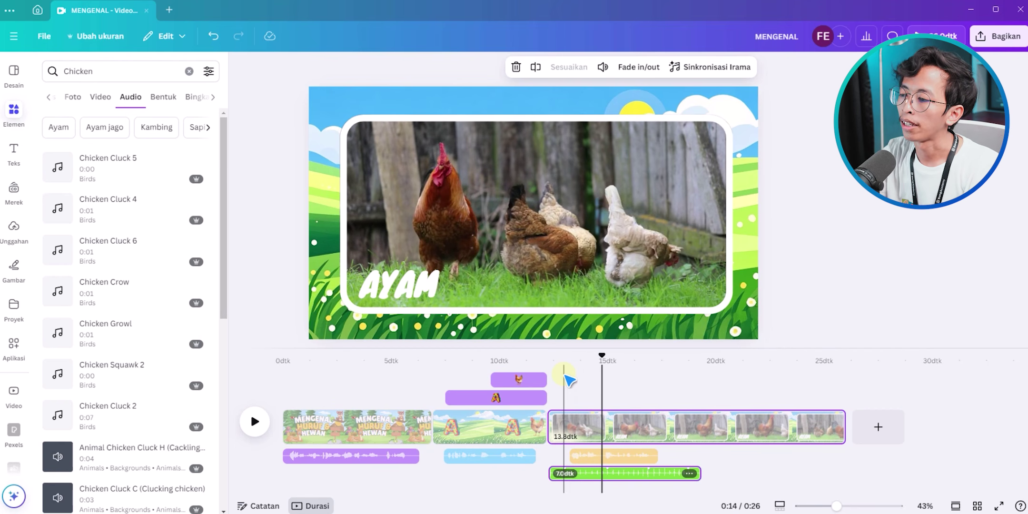
- Lower the volume of the chicken cluck sound and play the page to check it against the narration
click(603, 69)
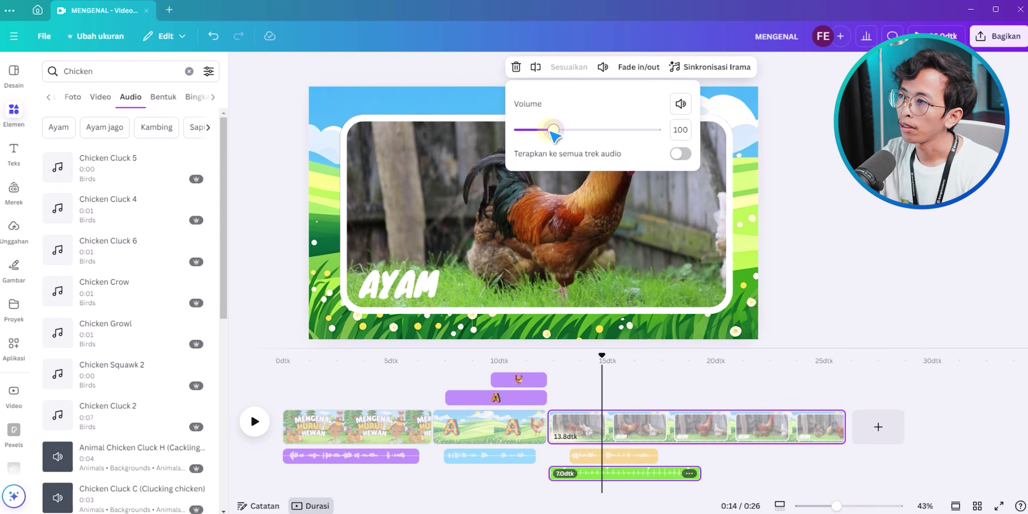
click(557, 367)
key(space)
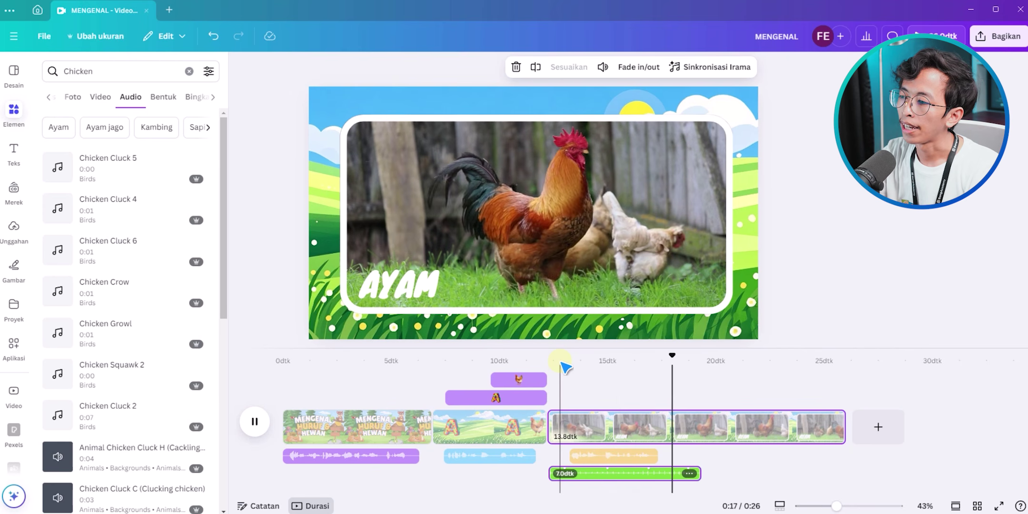
key(space)
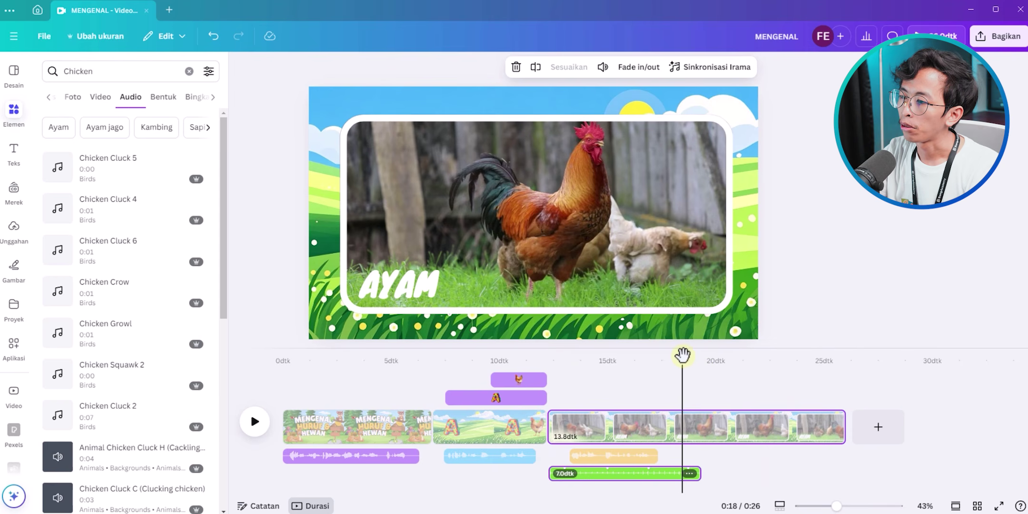
- Trim the end of the chicken page so that it lasts 8.8 seconds
drag(681, 354, 738, 359)
click(745, 428)
drag(845, 437, 743, 438)
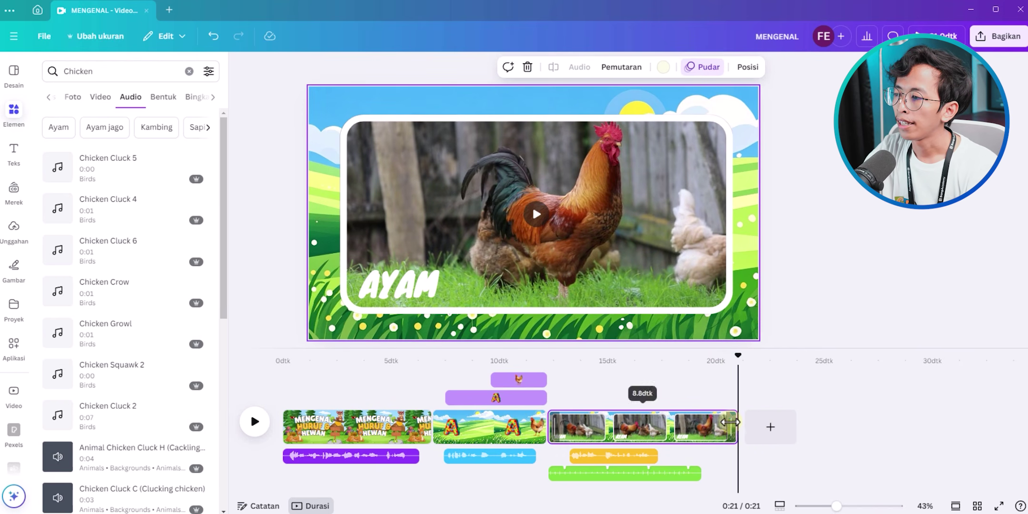
click(750, 362)
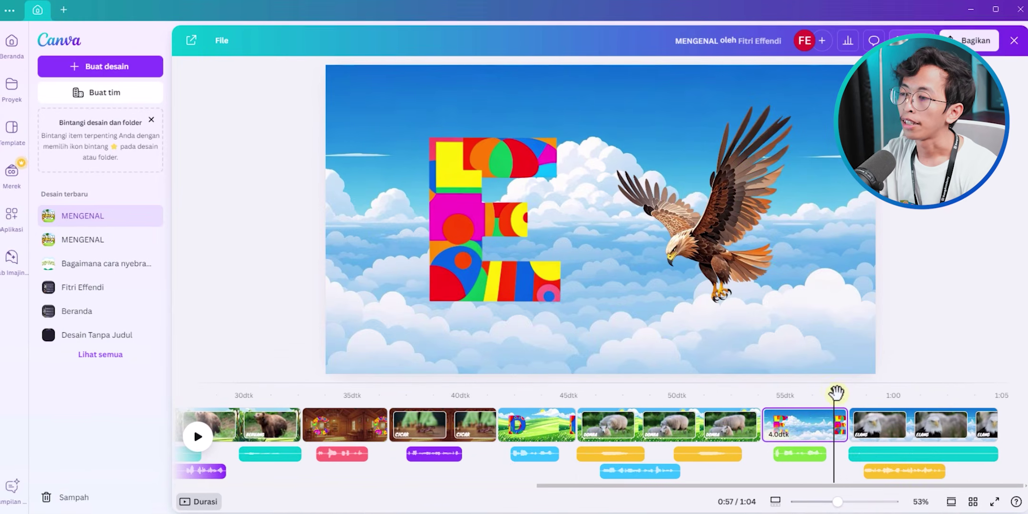
- Review the completed design's letter E and eagle pages, then find the Penutup scene in the ChatGPT script table
drag(835, 391, 973, 395)
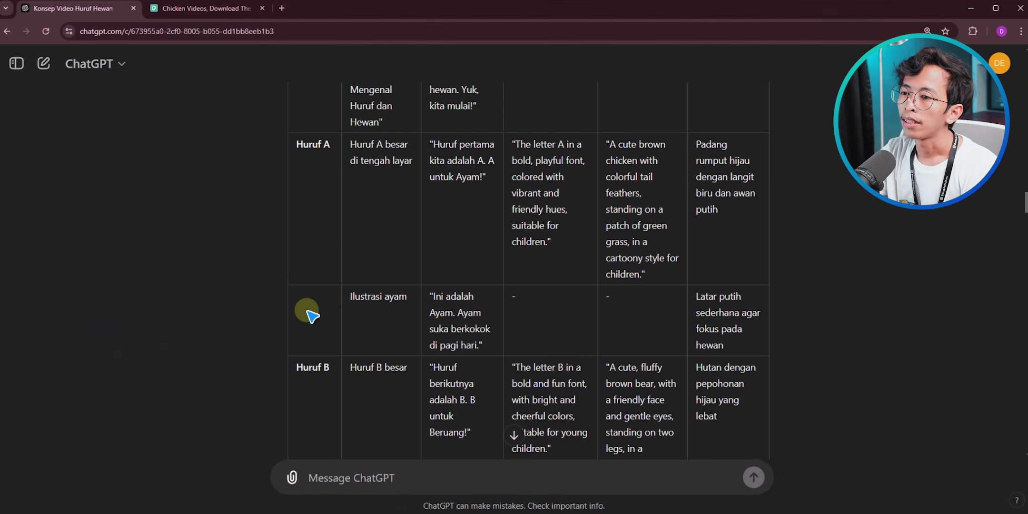
scroll(337, 307, down, 12)
scroll(340, 309, down, 6)
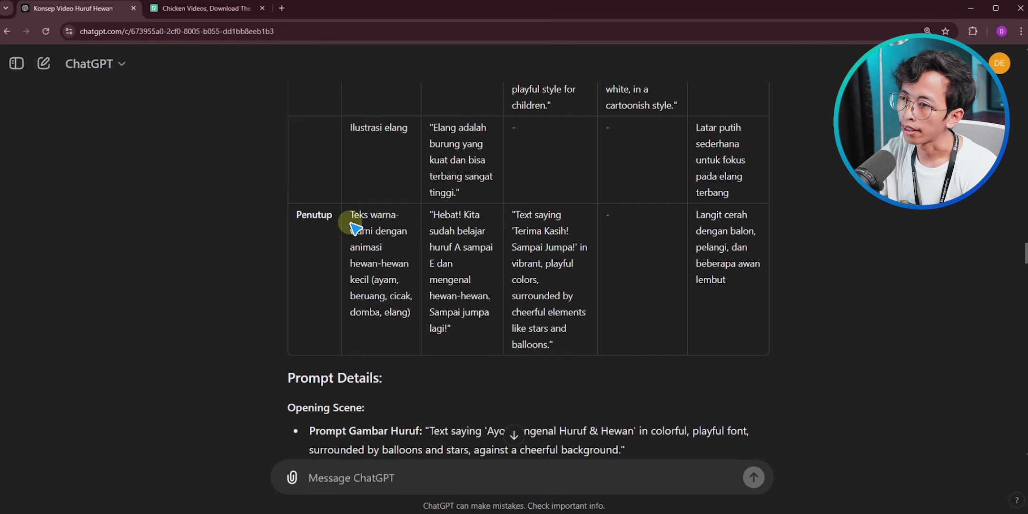
- Read the Penutup scene's visual and narration notes in the script table, and add a blank page after the eagle page in Canva
drag(353, 219, 405, 318)
click(405, 318)
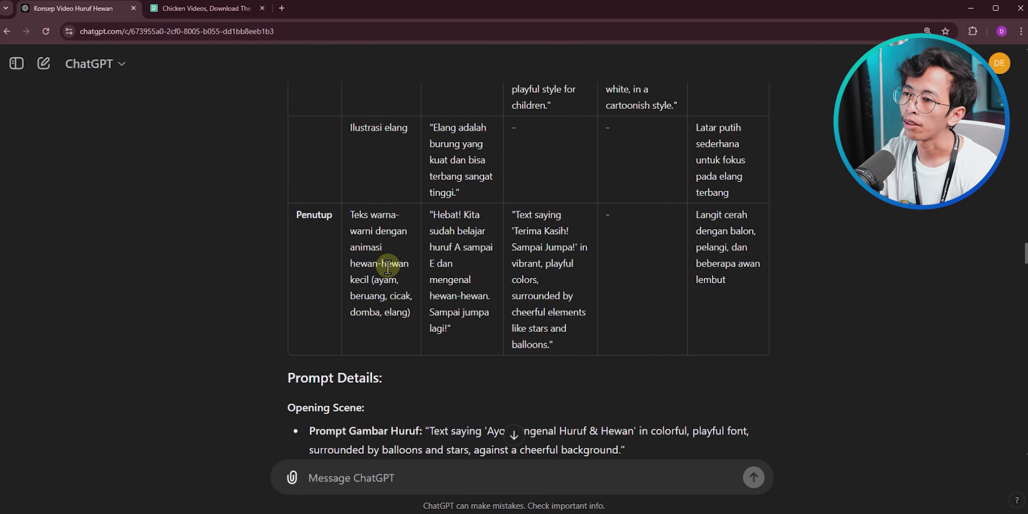
drag(434, 220, 461, 339)
click(461, 339)
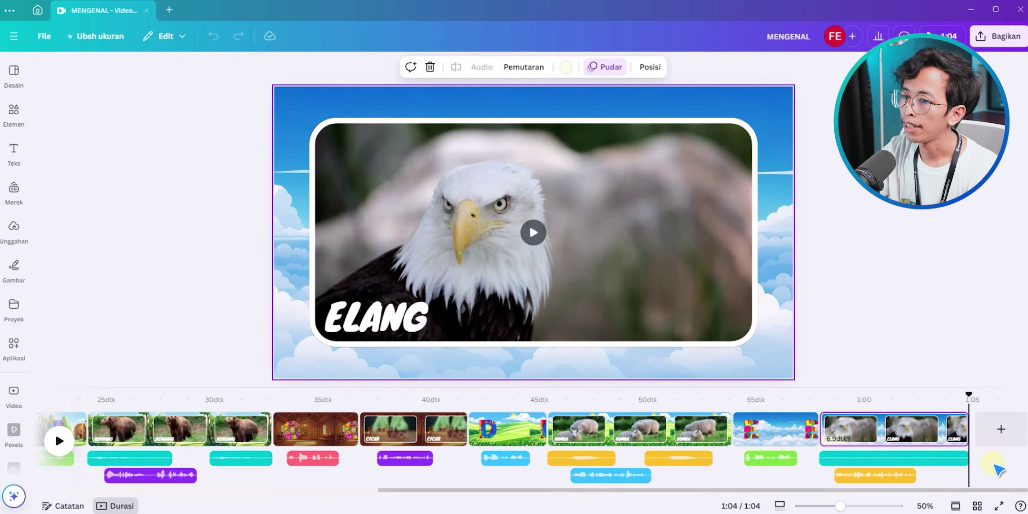
click(1001, 429)
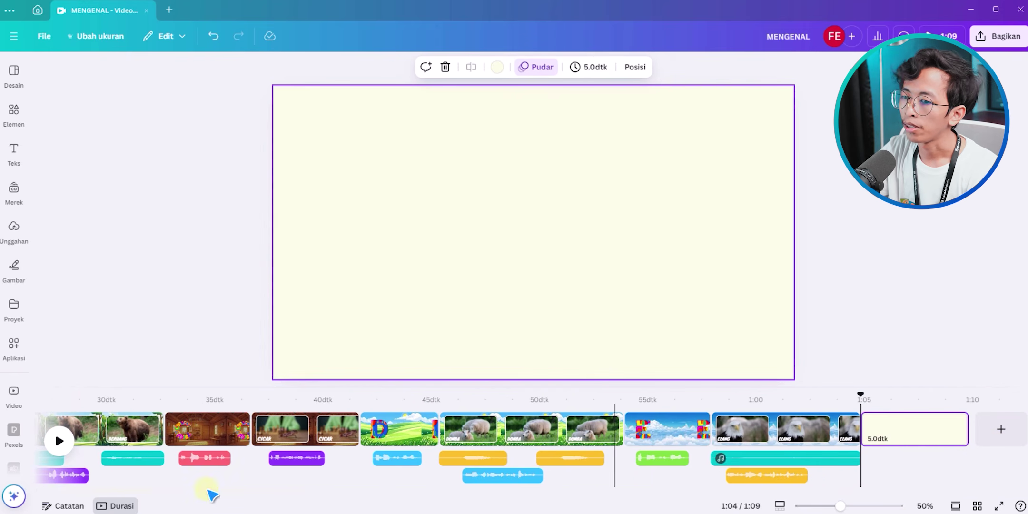
- Place Background A.jpg from the Gambar image folder onto the blank closing page
key(alt+Tab)
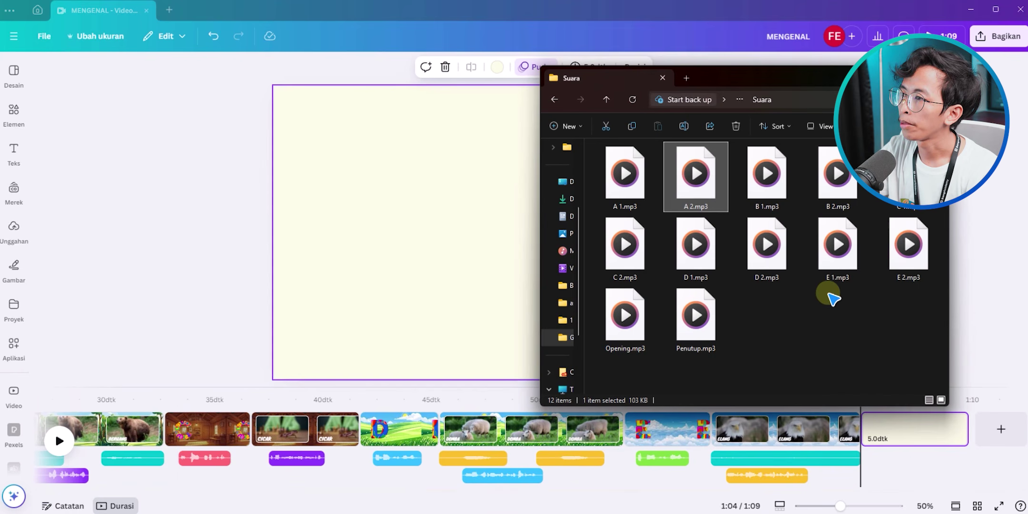
key(alt+Up)
double_click(624, 188)
drag(743, 79, 386, 79)
drag(478, 186, 918, 433)
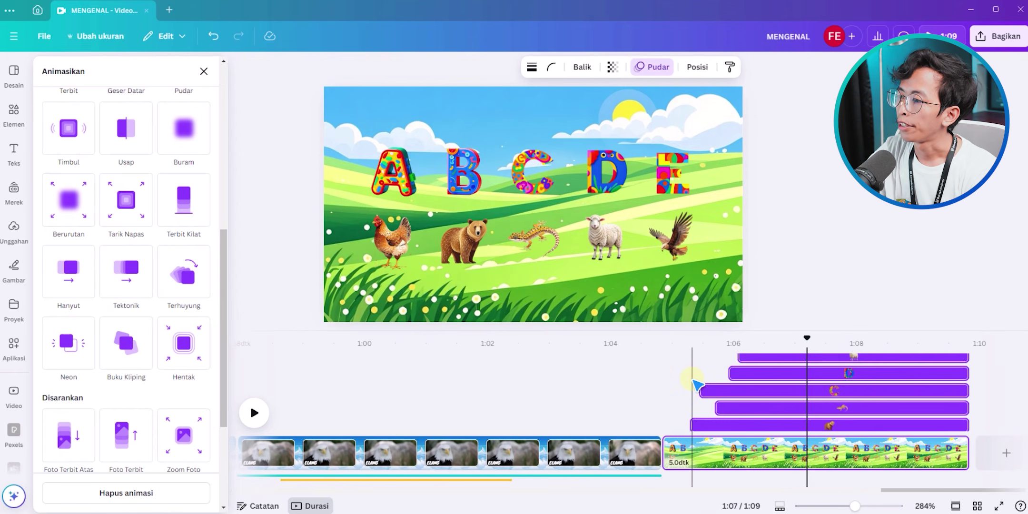
- Play the closing page from its start to check the staggered appearance of the letters and animals
scroll(693, 379, down, 1)
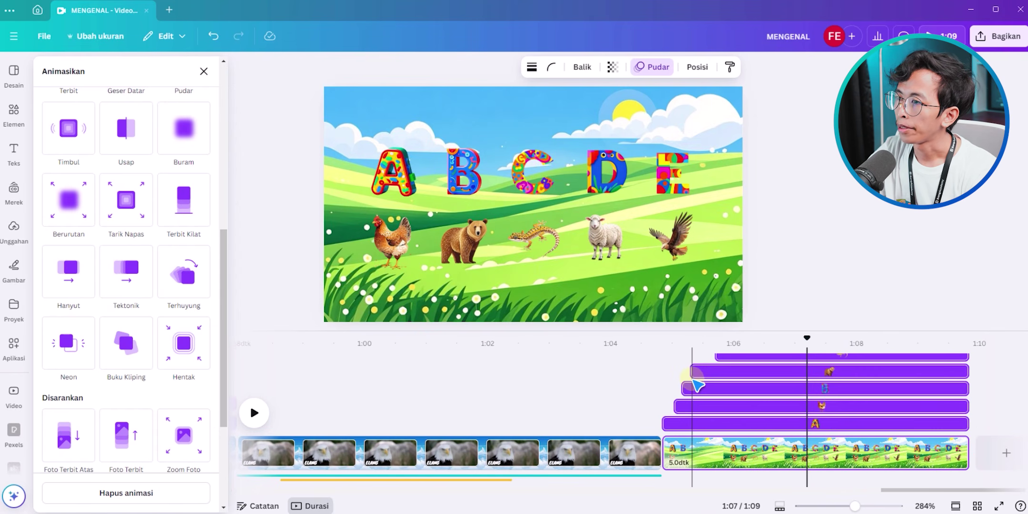
click(672, 343)
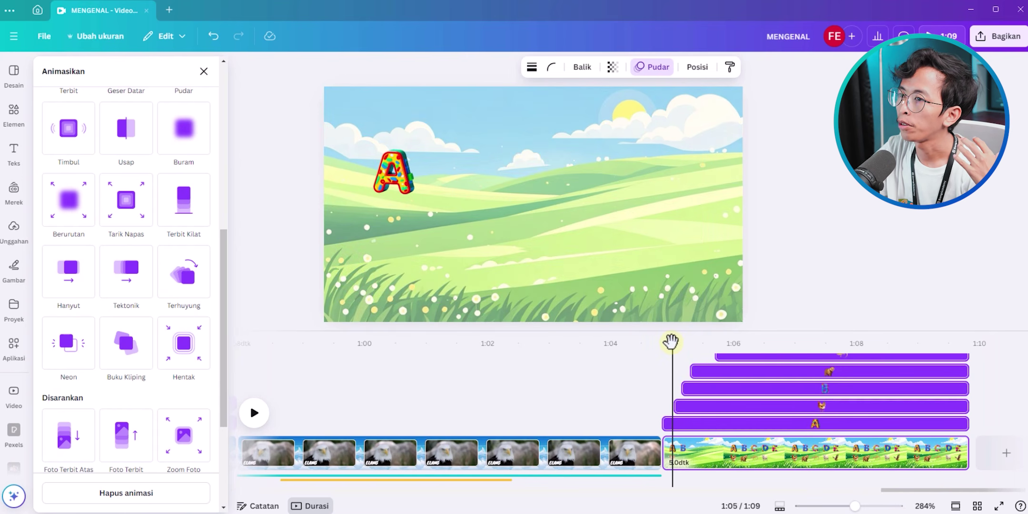
key(space)
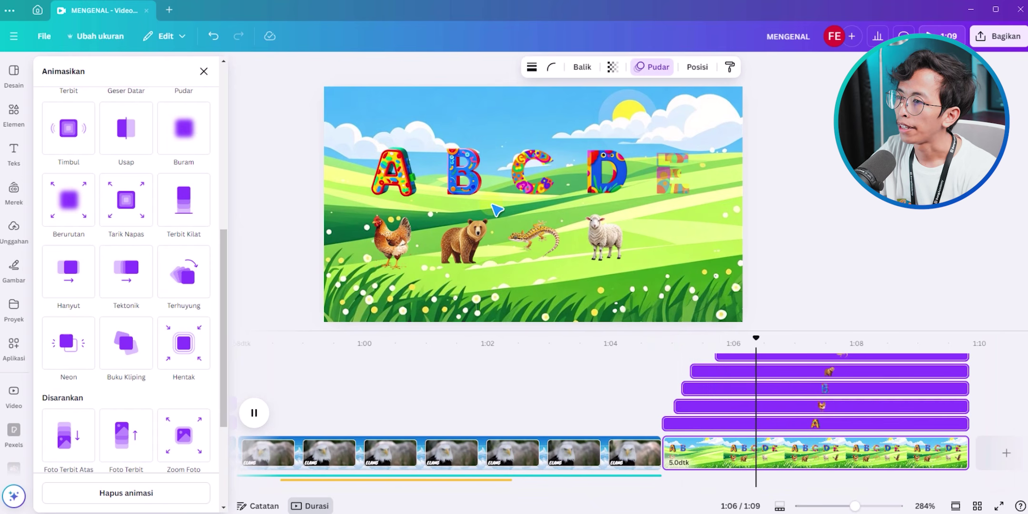
key(space)
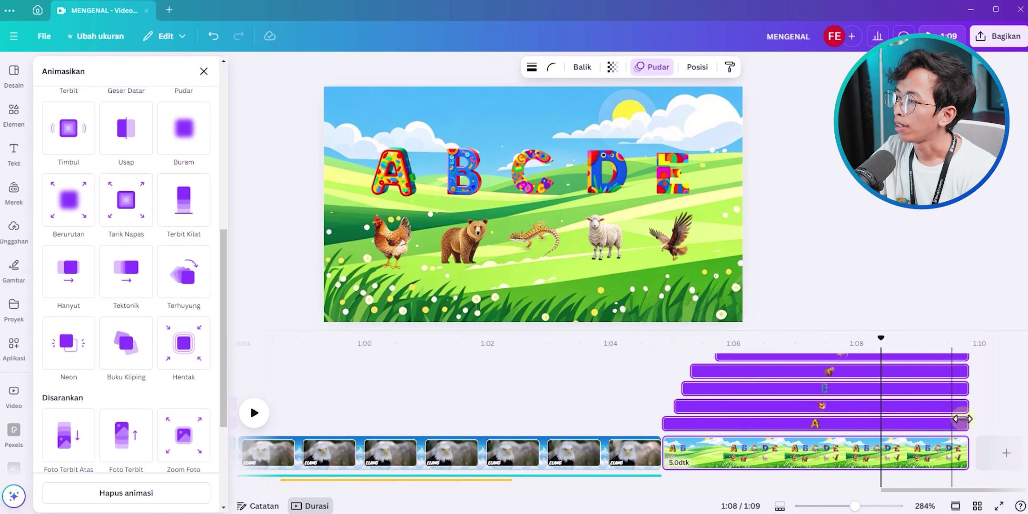
- Add Penutup.mp3 from the Suara folder to the closing page and play the page to check the narration
key(alt+Tab)
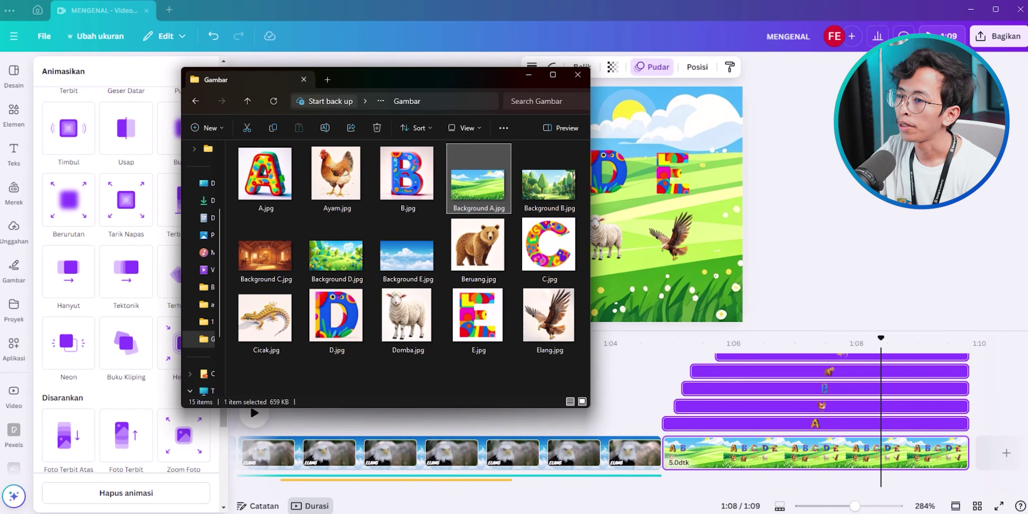
key(alt+Up)
double_click(301, 166)
click(351, 336)
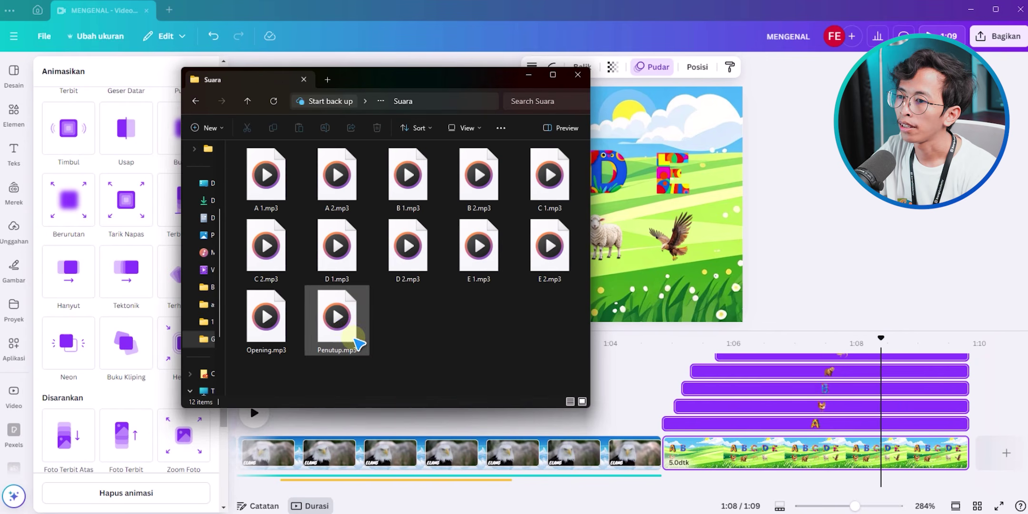
drag(350, 336, 809, 452)
click(470, 319)
key(space)
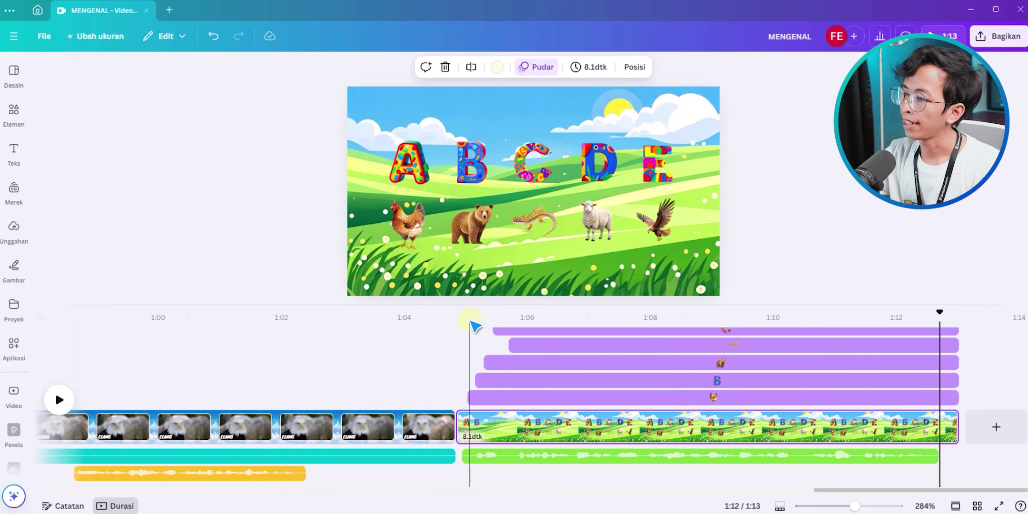
- Add a Usap Lingkaran transition of 0.8 seconds between the opening title page and the letter A page
drag(846, 490, 475, 442)
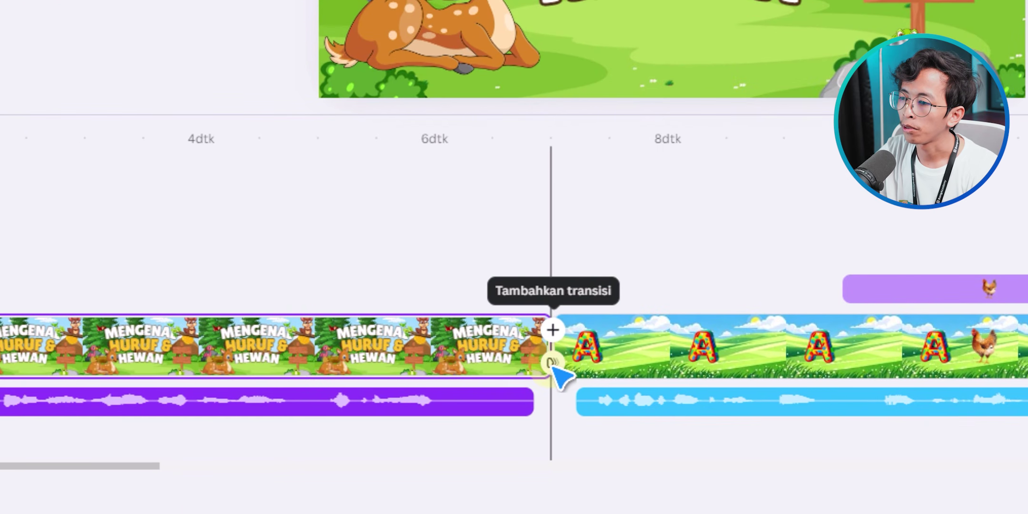
click(552, 330)
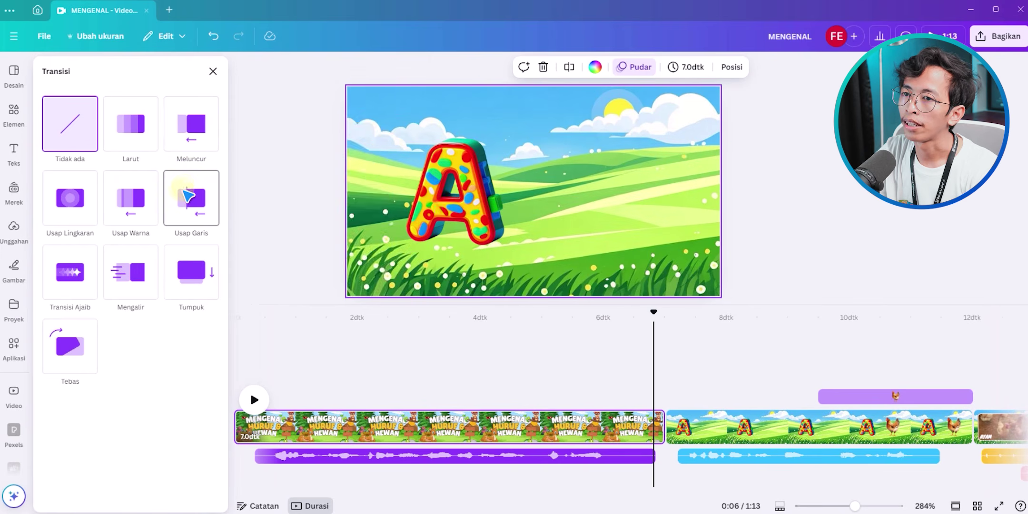
click(72, 208)
drag(71, 274, 85, 278)
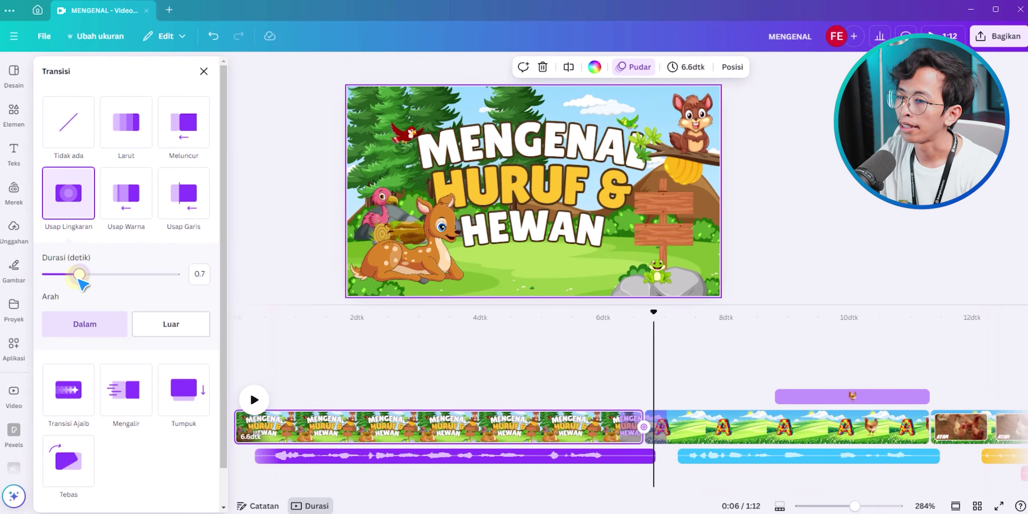
- Play the transition from the opening page and check where the letter A page's narration starts relative to it
click(592, 339)
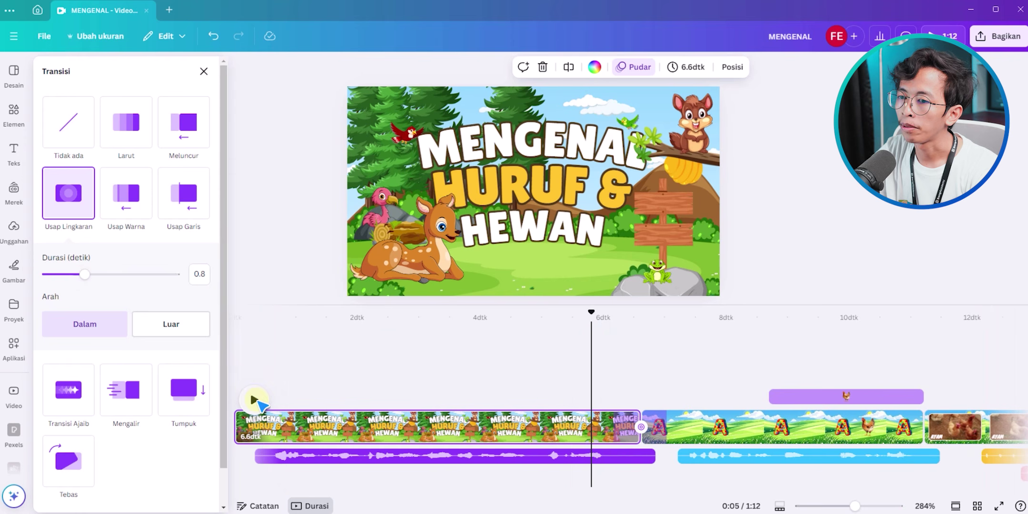
click(255, 401)
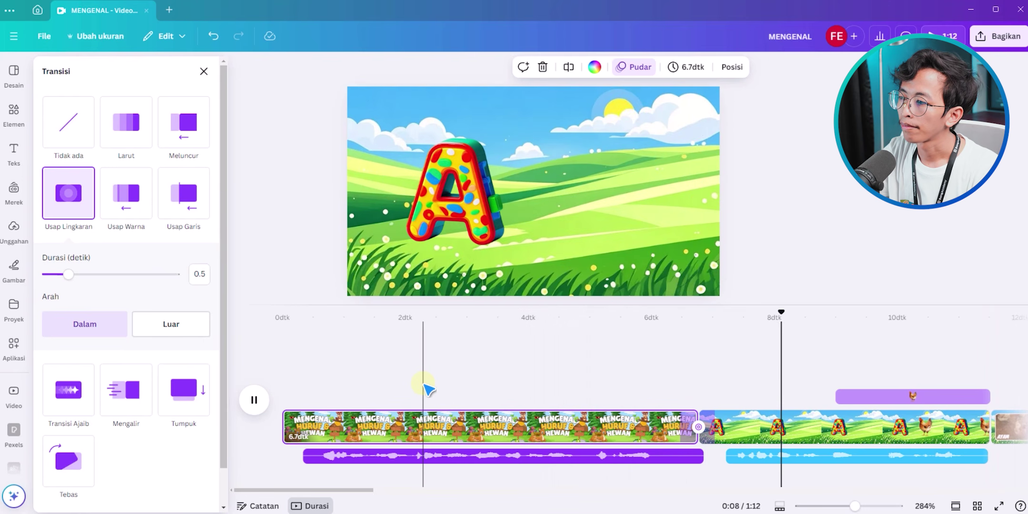
click(254, 400)
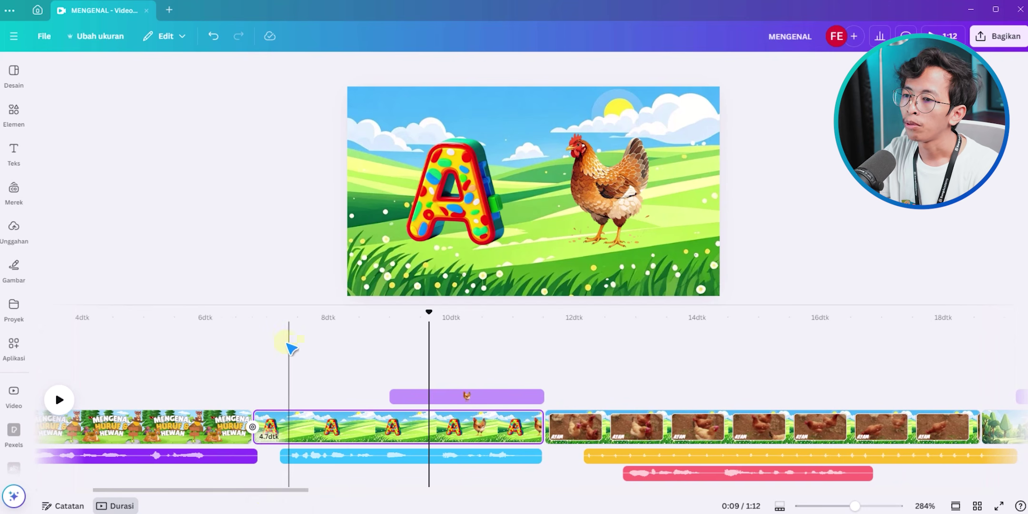
click(285, 352)
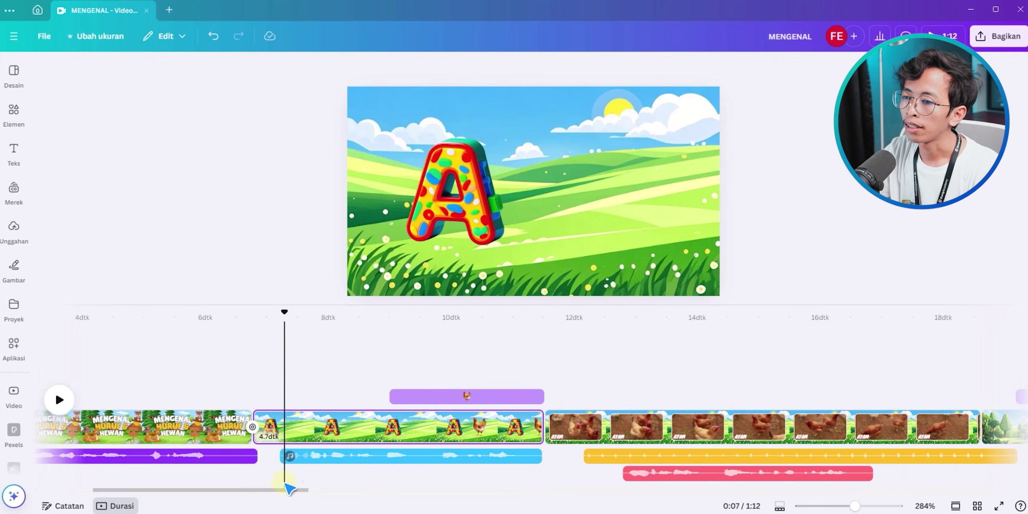
drag(286, 489, 282, 489)
drag(305, 327, 321, 344)
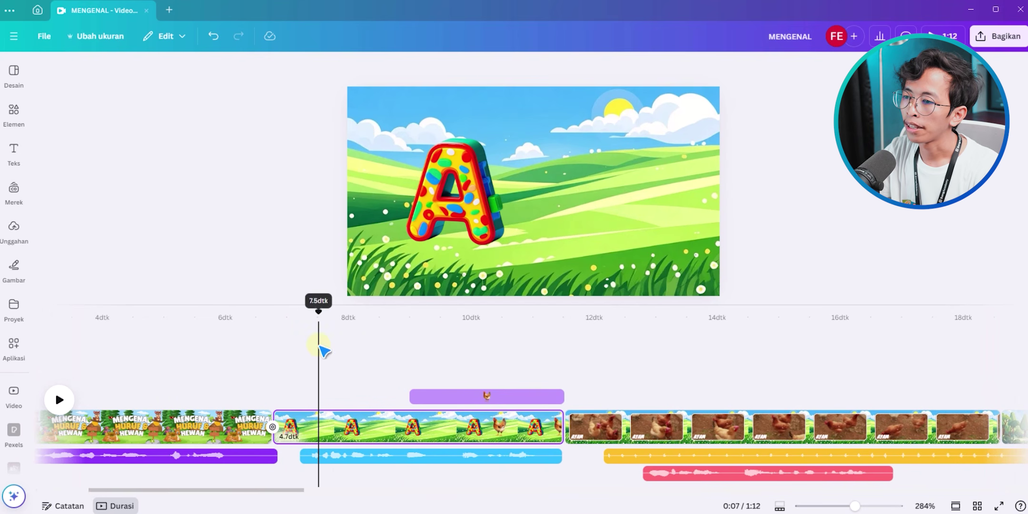
click(452, 199)
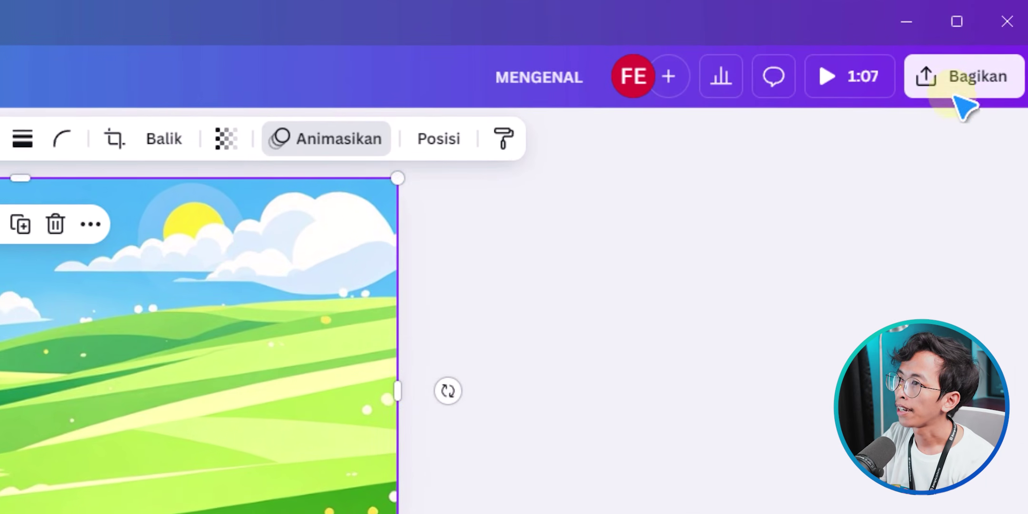
- Set up the download of all 12 pages as Video MP4 at 1080p (HD) quality
click(979, 58)
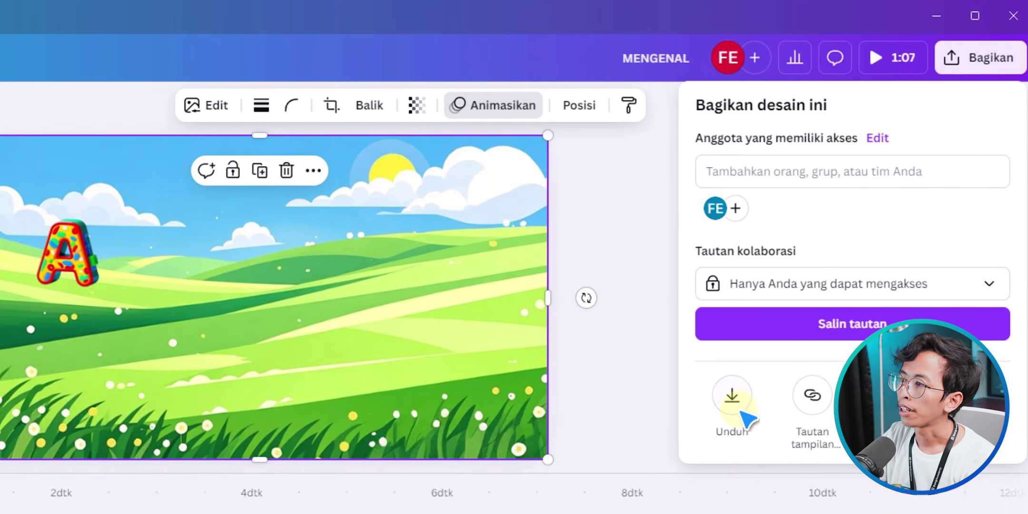
click(711, 422)
click(740, 176)
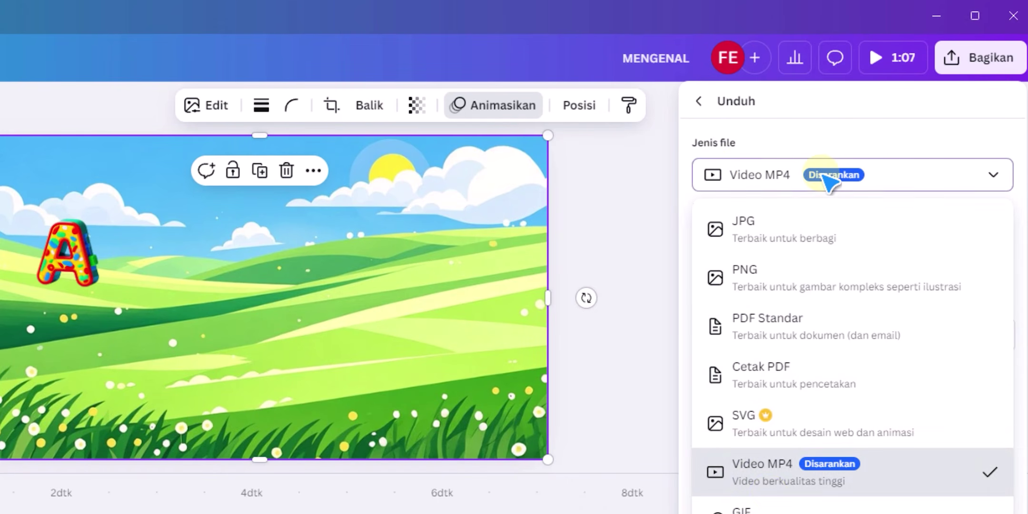
click(766, 481)
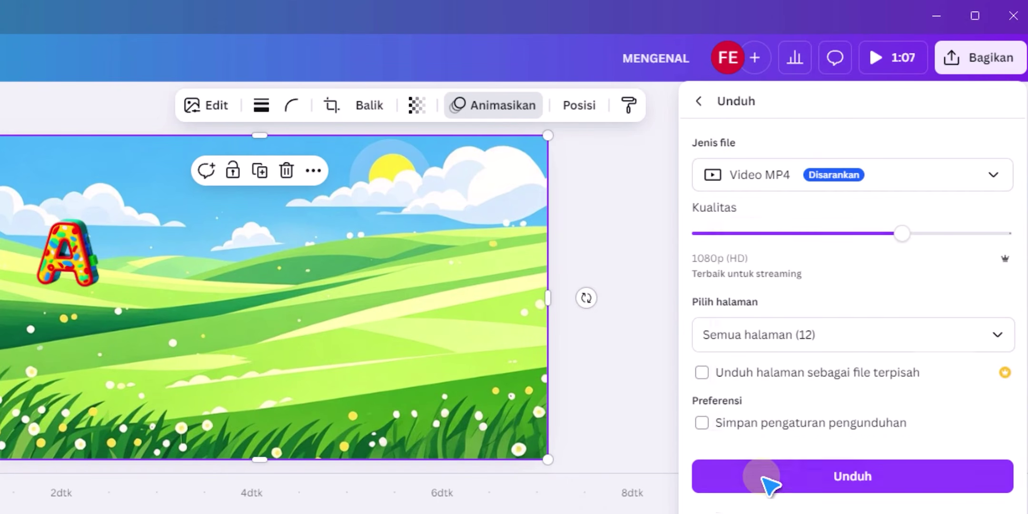
drag(905, 234, 885, 242)
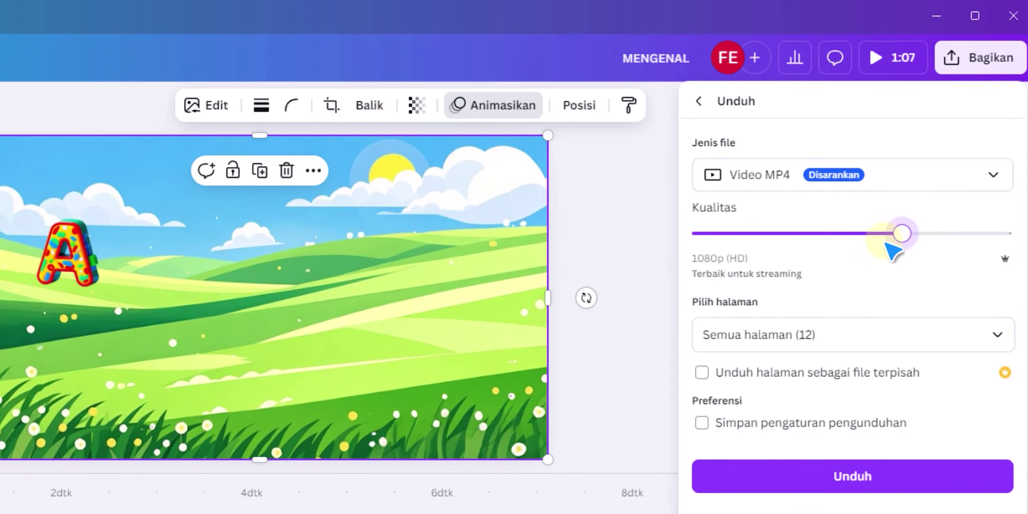